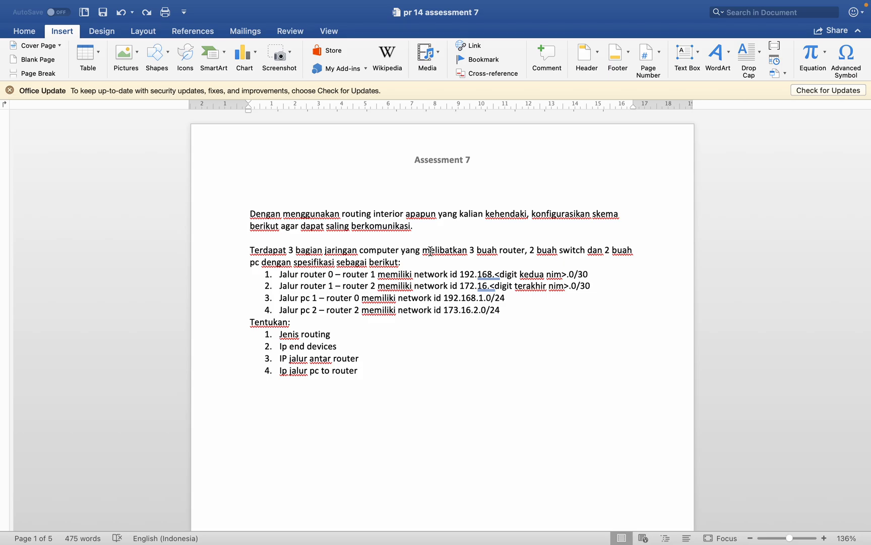
Read the Assessment 7 task text, checking the network requirements for the router-to-router and PC-to-router links
double_click(302, 256)
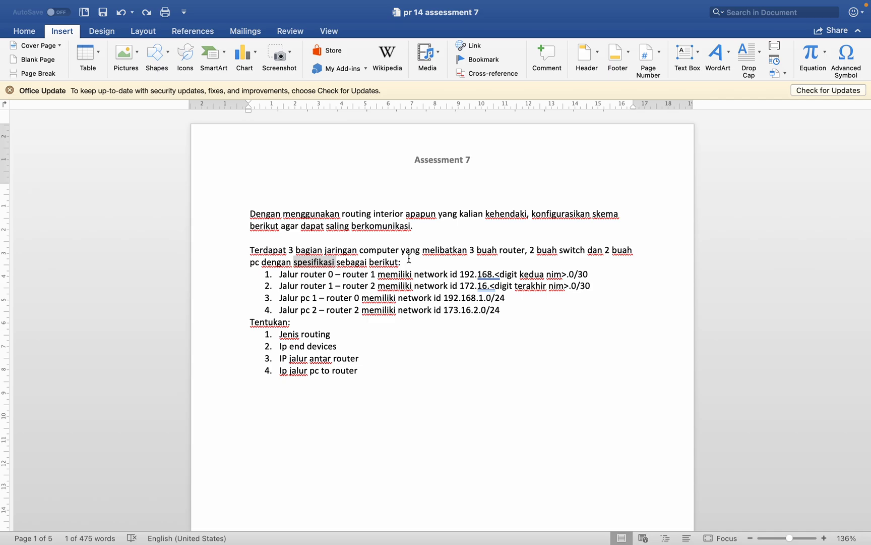
triple_click(392, 285)
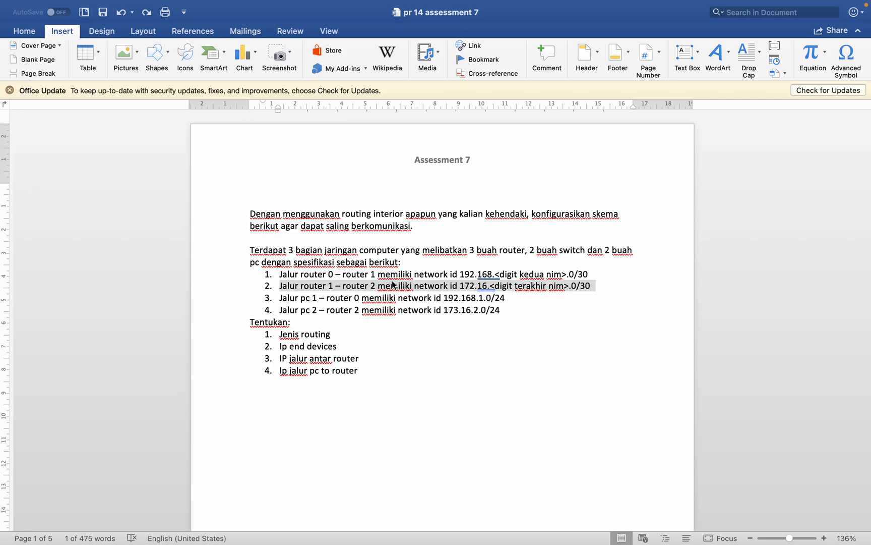
left_click(371, 301)
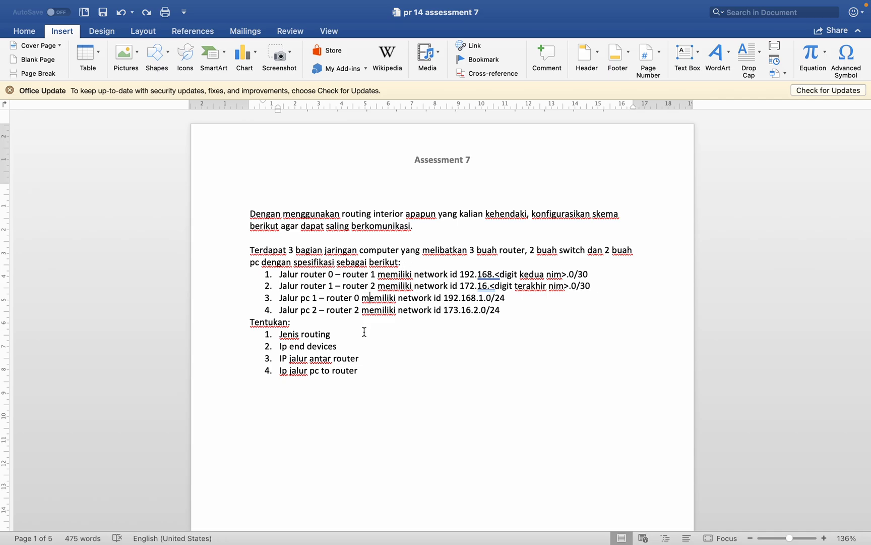
triple_click(486, 298)
scroll(486, 299, "down", 3)
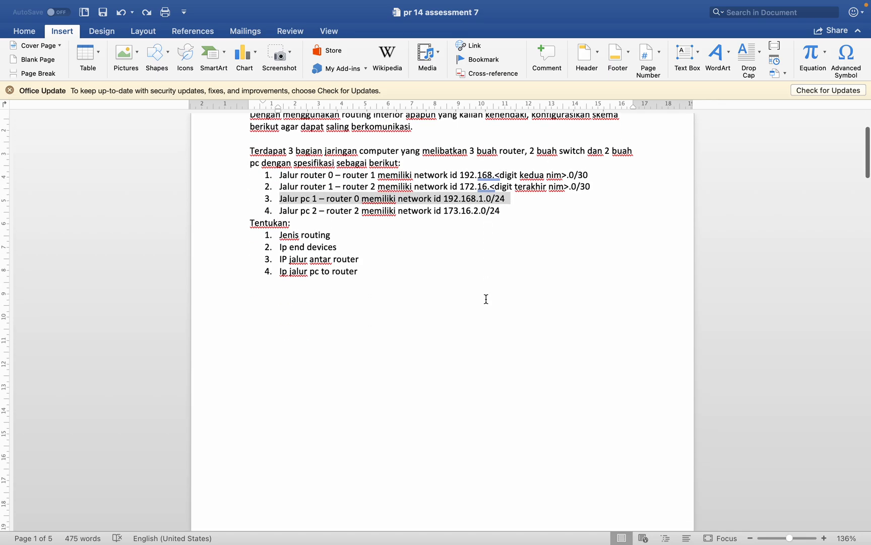
scroll(486, 299, "up", 1)
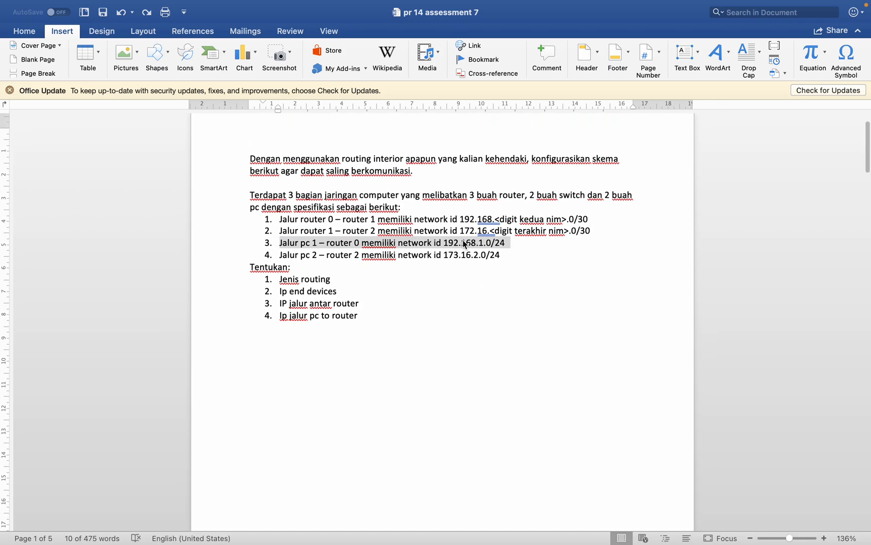
Examine the addressing plan, comparing the highlighted NIM digits with the inter-router network IDs, and the router IP configuration commands
scroll(464, 244, "down", 12)
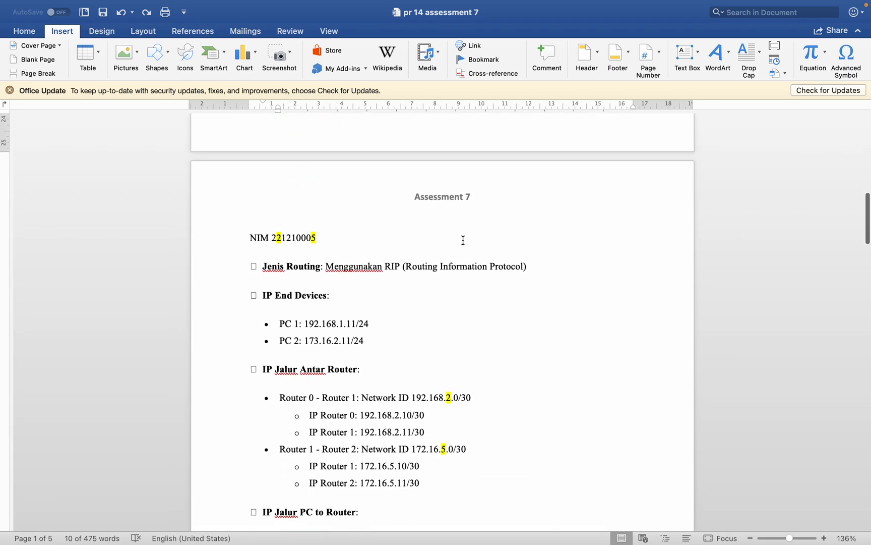
scroll(463, 240, "down", 1)
scroll(464, 241, "down", 1)
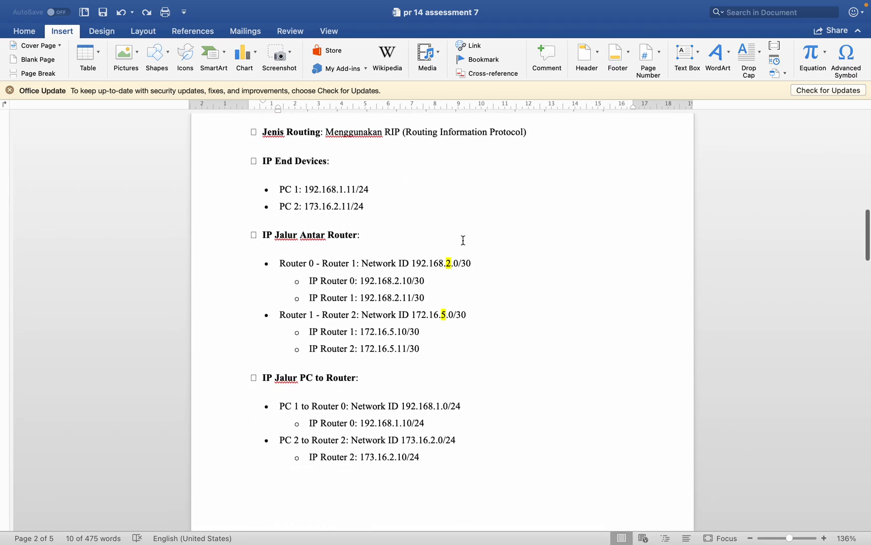
scroll(463, 240, "up", 2)
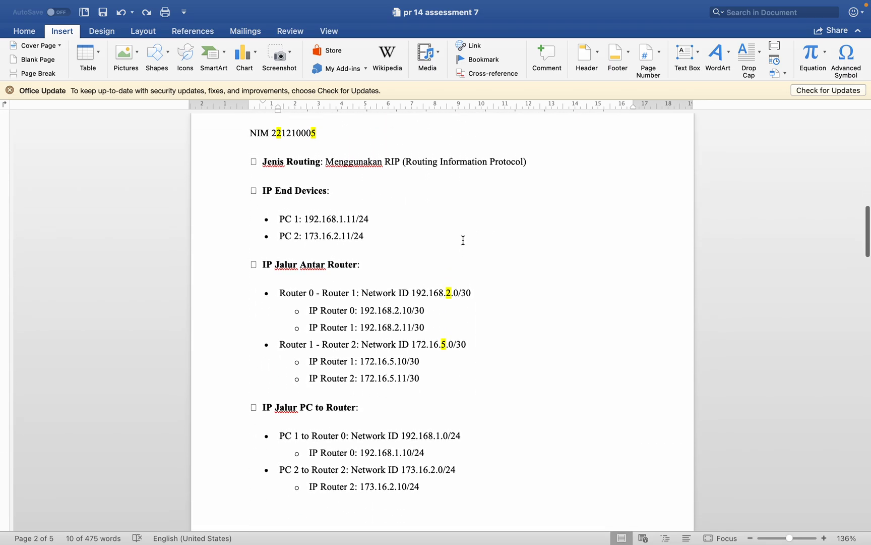
double_click(449, 295)
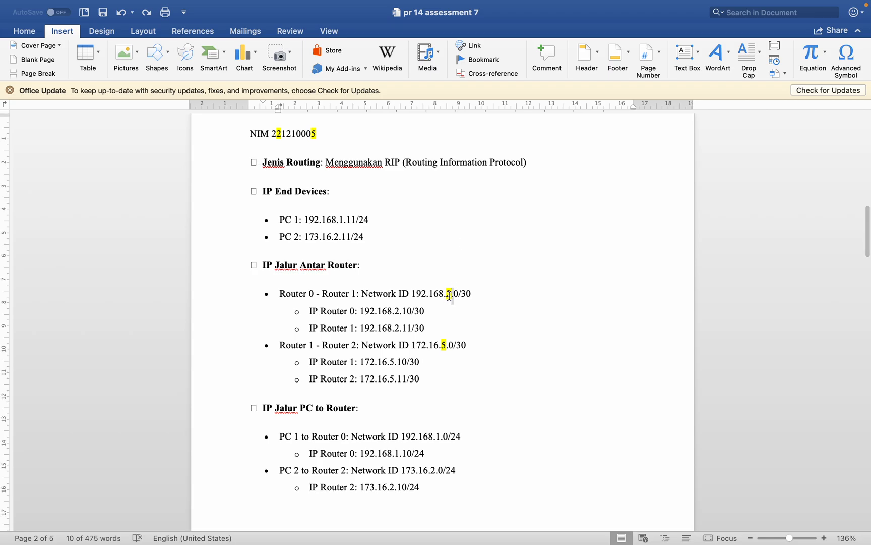
left_click_drag(447, 293, 449, 298)
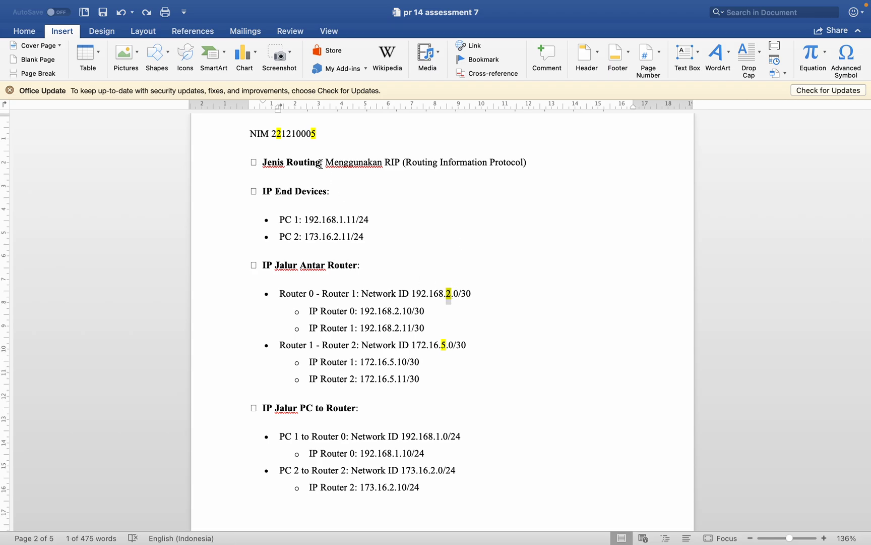
left_click_drag(273, 132, 317, 134)
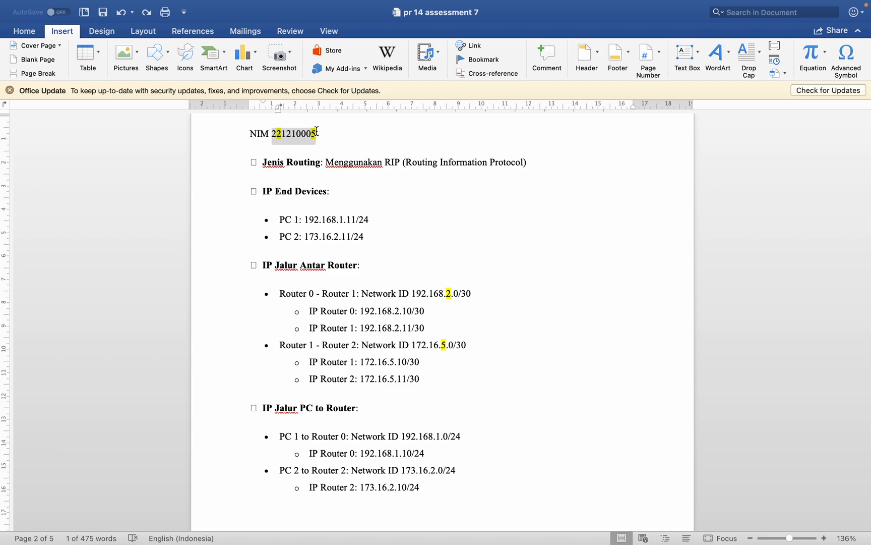
triple_click(448, 294)
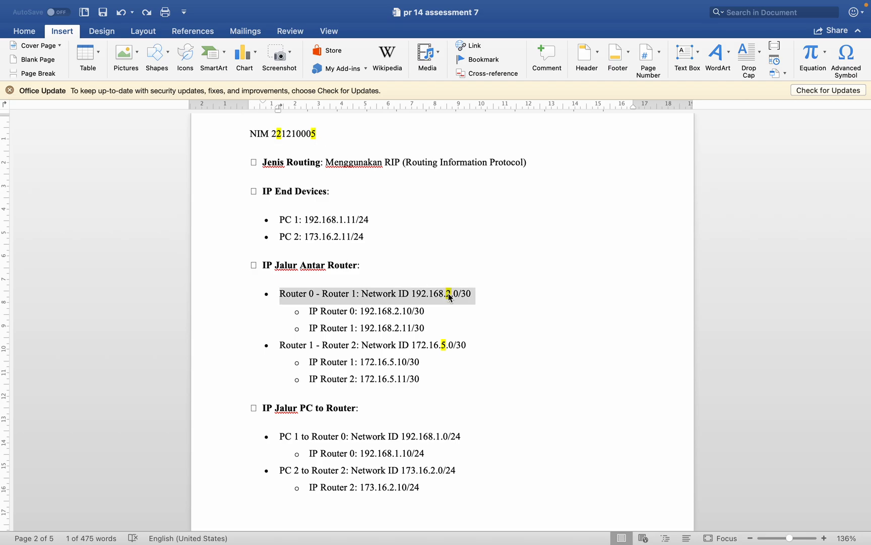
left_click(445, 344)
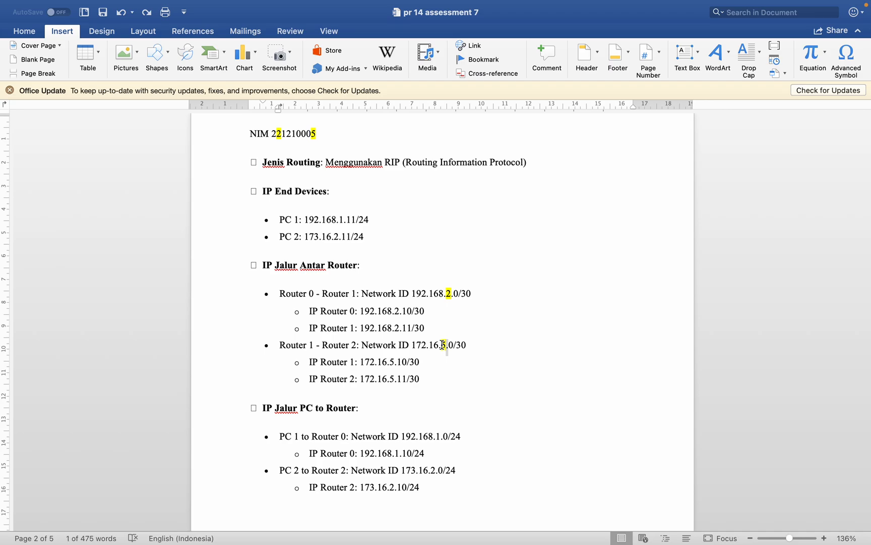
scroll(442, 344, "down", 15)
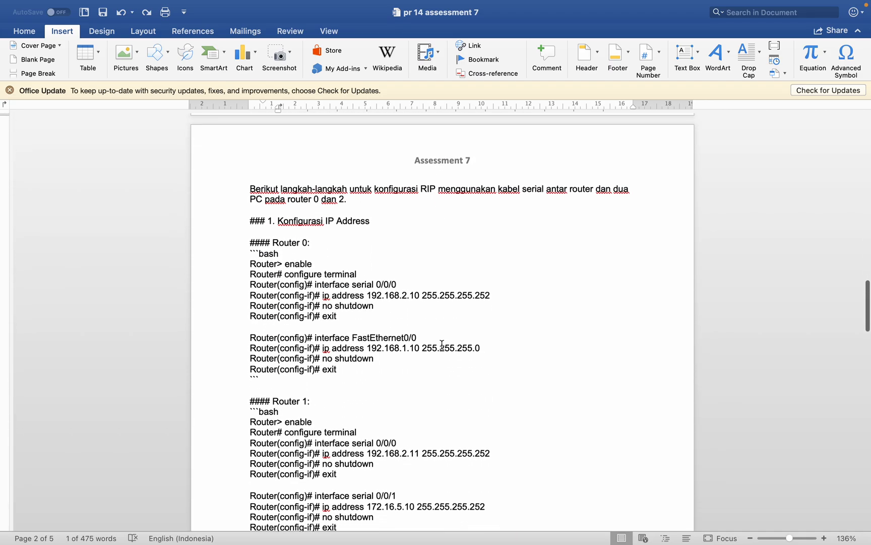
scroll(442, 345, "up", 1)
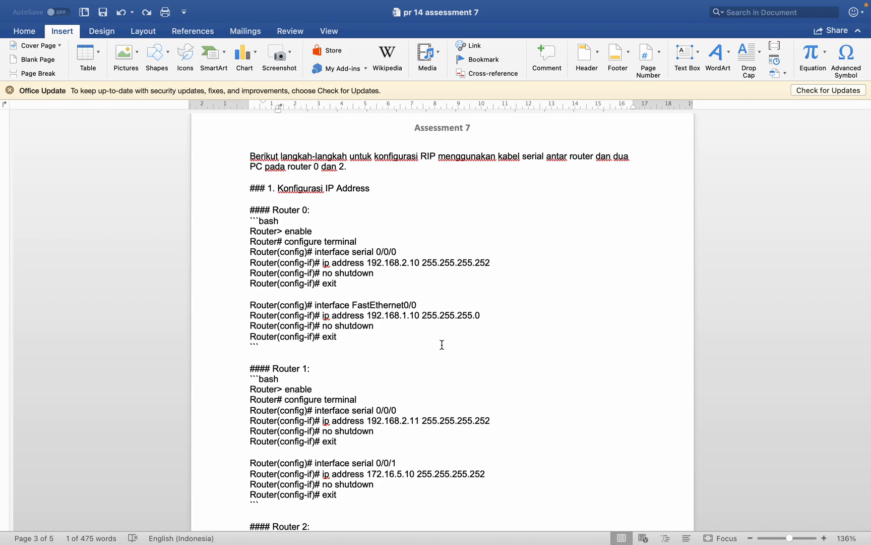
Switch to Cisco Packet Tracer and place three 1841 routers in an evenly spaced horizontal row in the upper workspace
key("ctrl+Left")
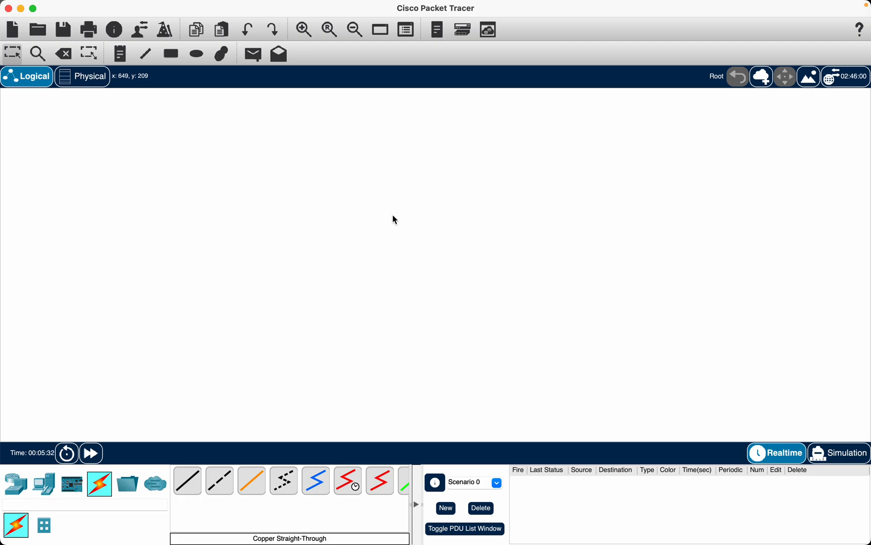
left_click(17, 485)
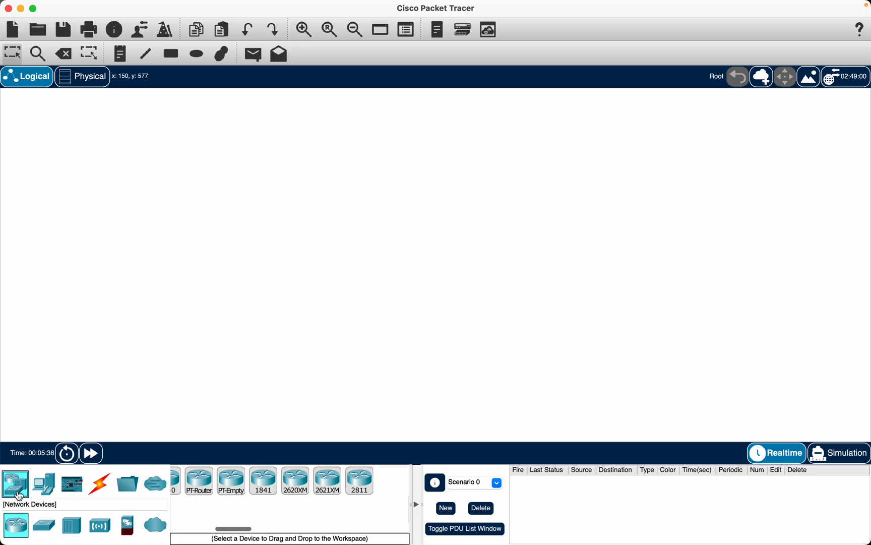
left_click(266, 489)
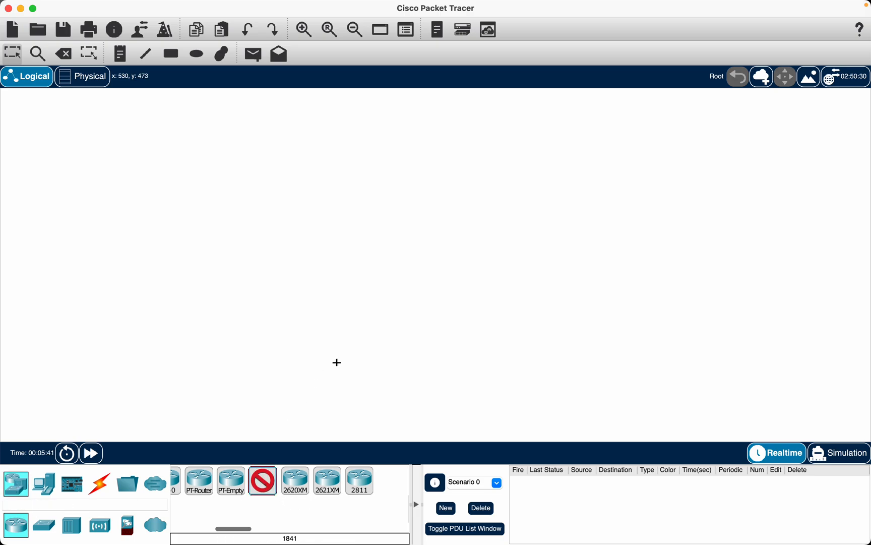
left_click(219, 170)
left_click(263, 480)
left_click(368, 175)
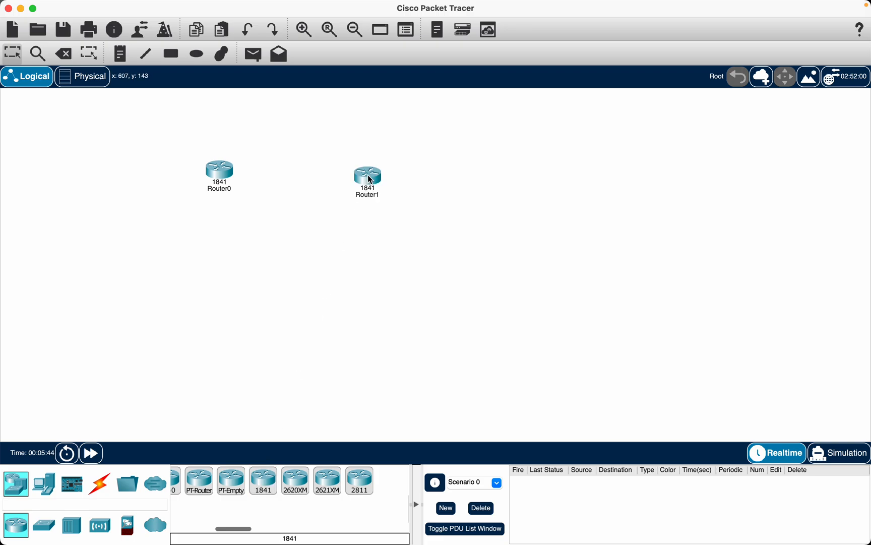
left_click(263, 481)
left_click(510, 174)
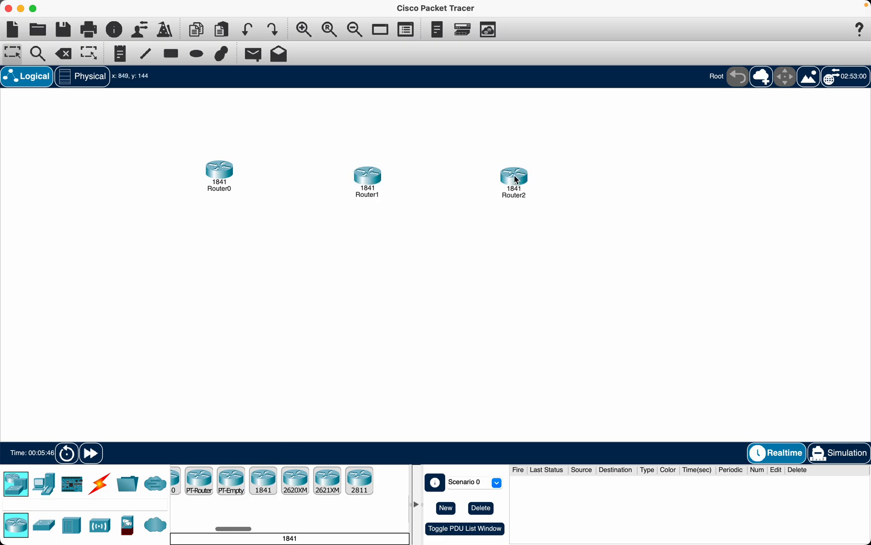
left_click_drag(517, 179, 541, 178)
left_click_drag(378, 177, 387, 174)
Place two 2950-24 switches, one below Router0 and one below Router2
left_click(40, 536)
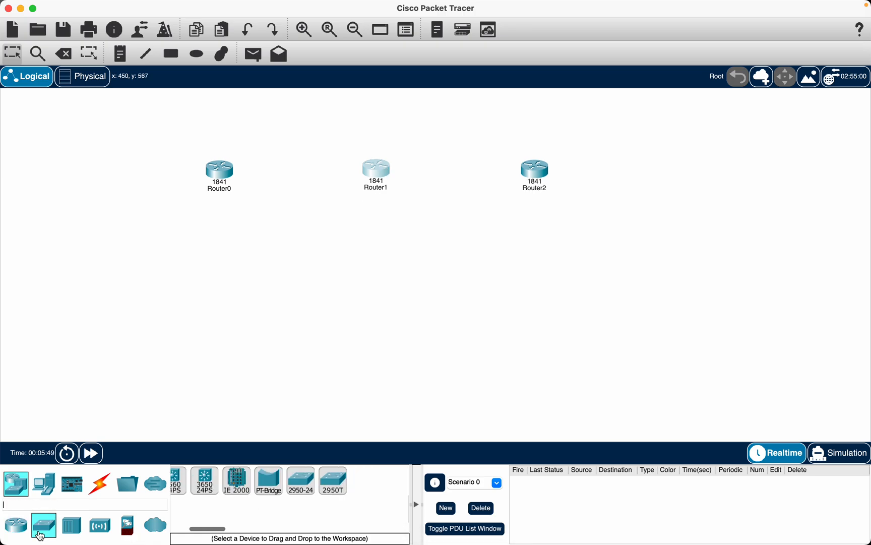
left_click(307, 487)
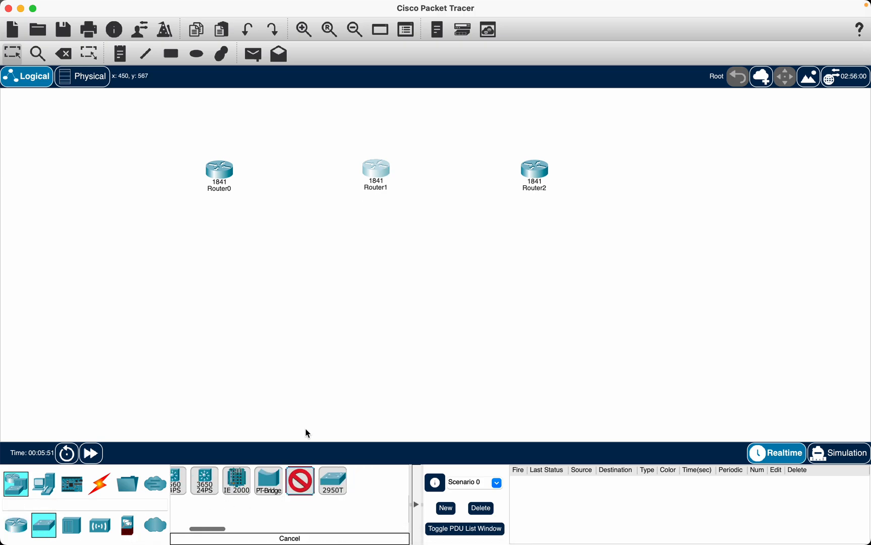
left_click(221, 241)
left_click_drag(227, 248, 221, 273)
left_click(301, 483)
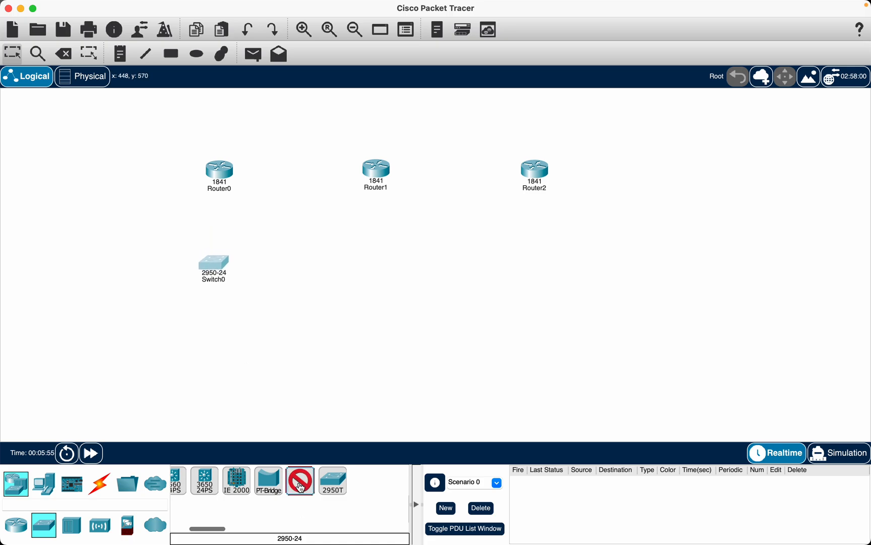
left_click(539, 252)
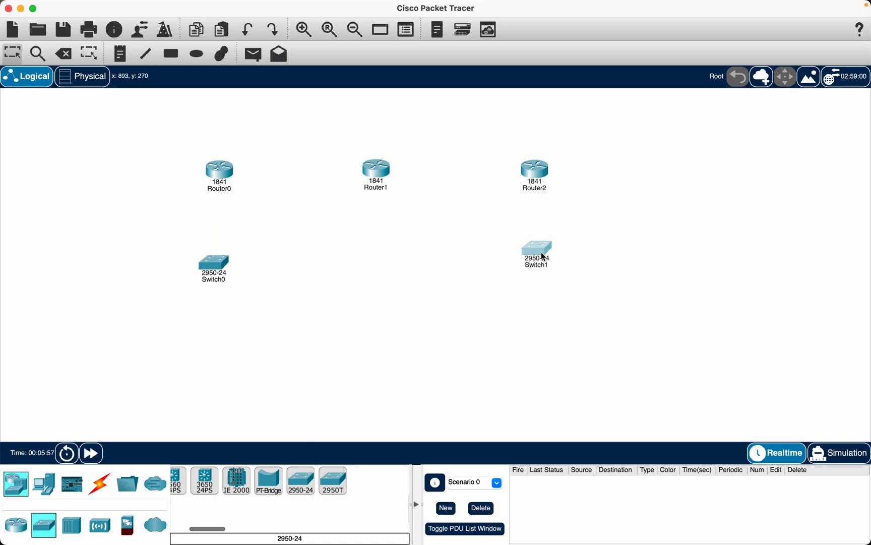
Place two PCs as end devices, one below Switch0 and one below Switch1
left_click(44, 483)
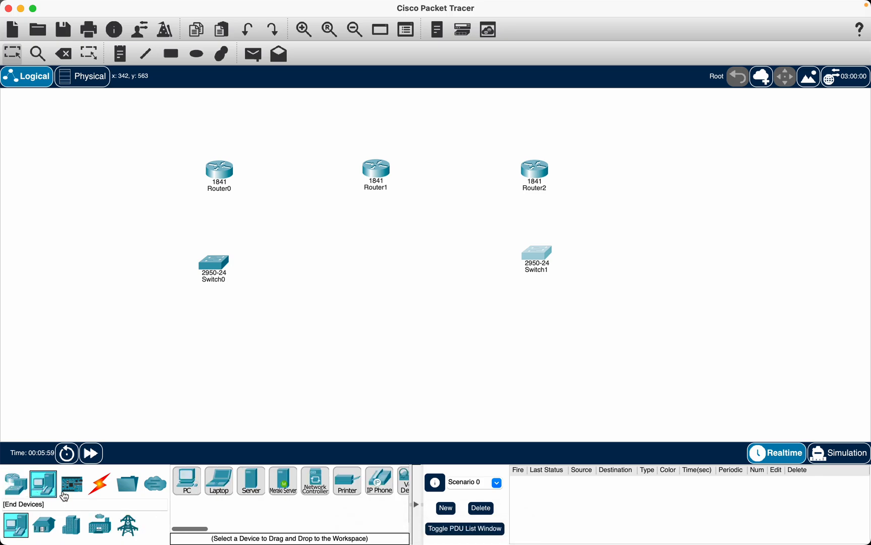
left_click(187, 480)
left_click(210, 339)
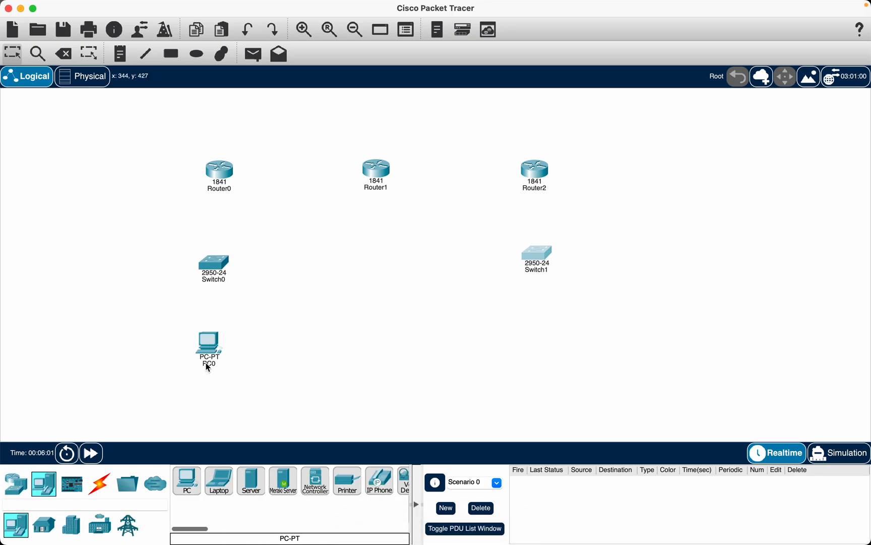
left_click(188, 488)
left_click(550, 351)
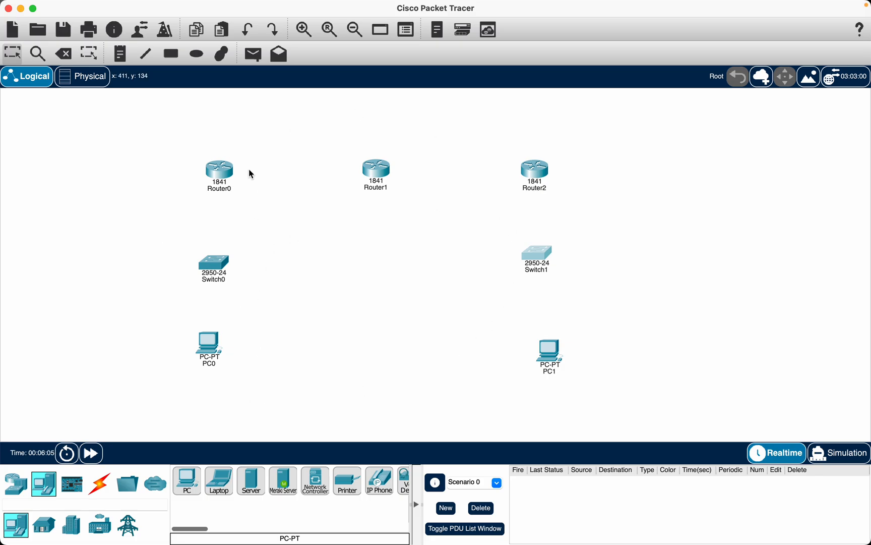
Install an HWIC-2T serial module in Router0's slot nearest the power switch, with the router powered back on
mouse_move(224, 171)
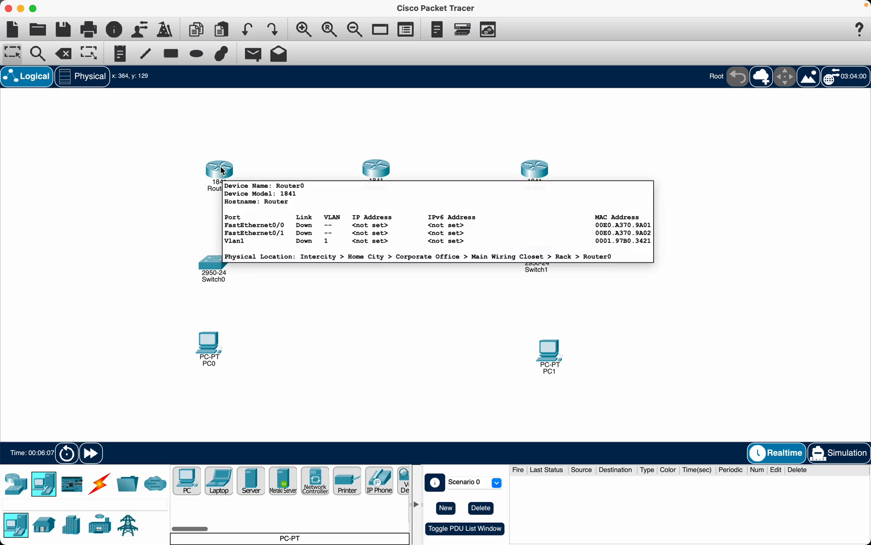
left_click(224, 171)
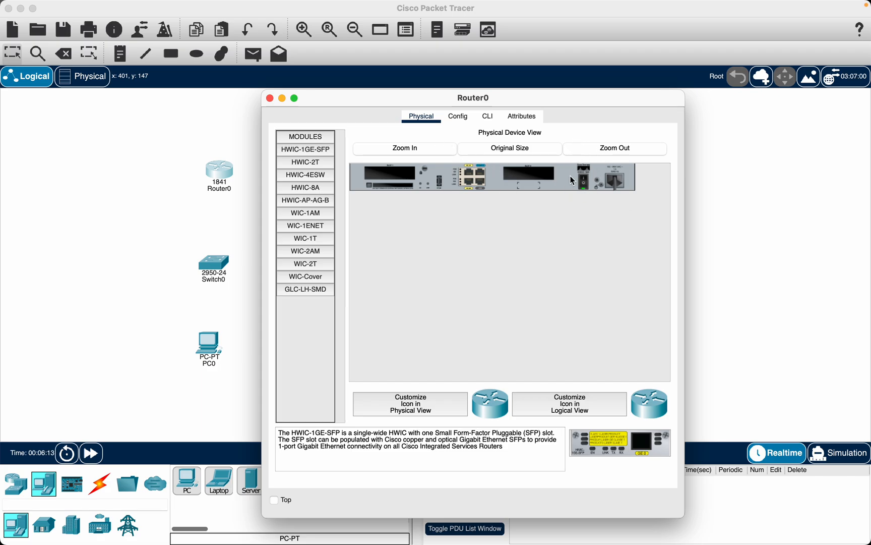
left_click_drag(306, 162, 533, 173)
left_click(586, 184)
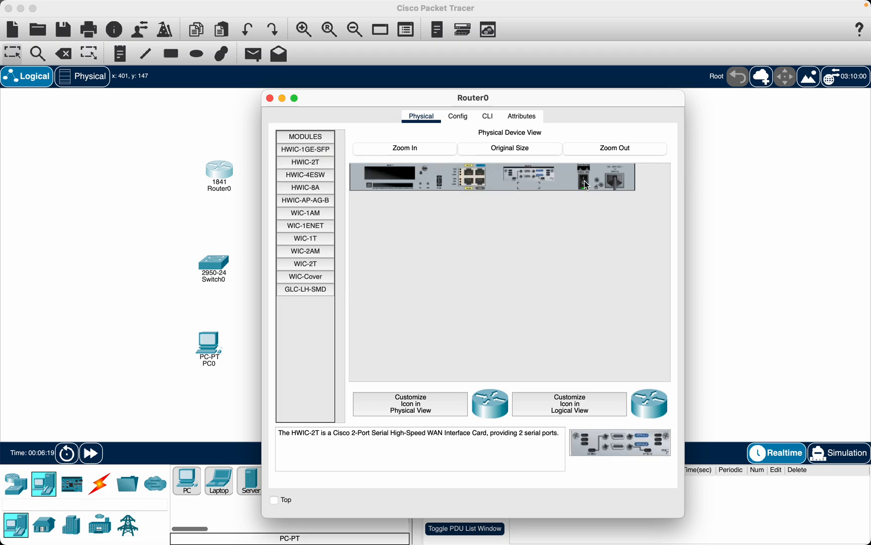
left_click(271, 99)
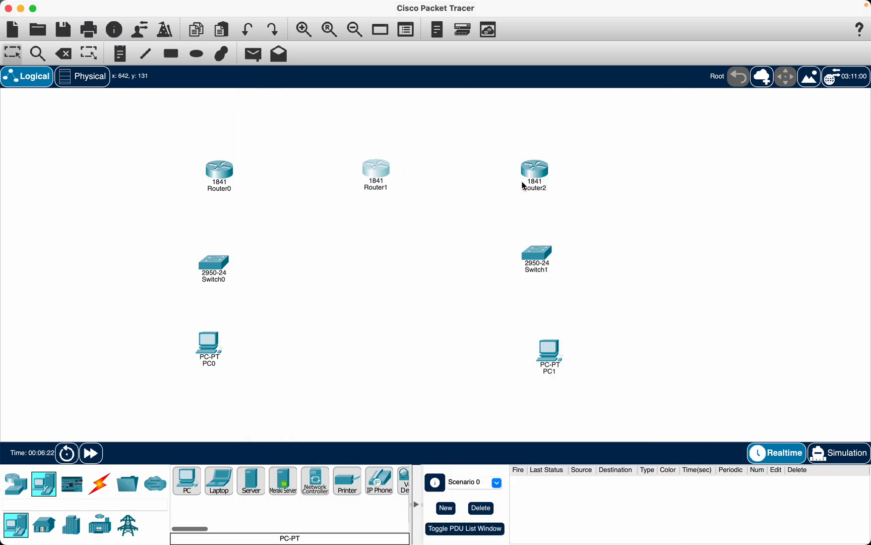
Power off Router1, install an HWIC-2T serial module in the slot nearest the power switch, and power it back on
left_click(375, 173)
left_click(583, 182)
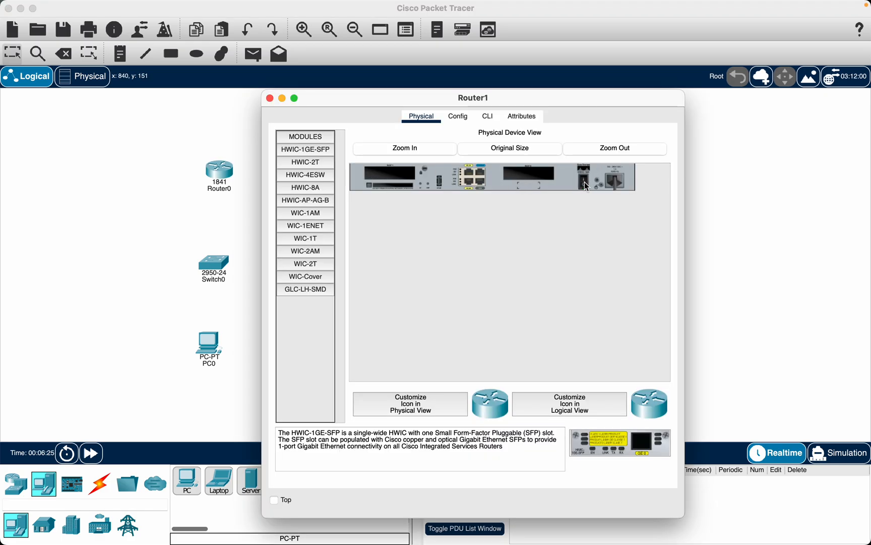
left_click_drag(294, 165, 529, 182)
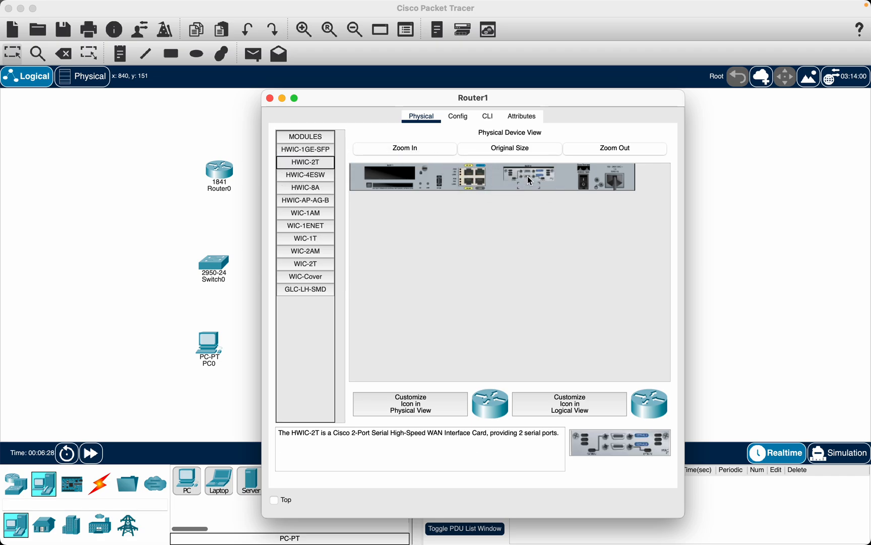
left_click(588, 183)
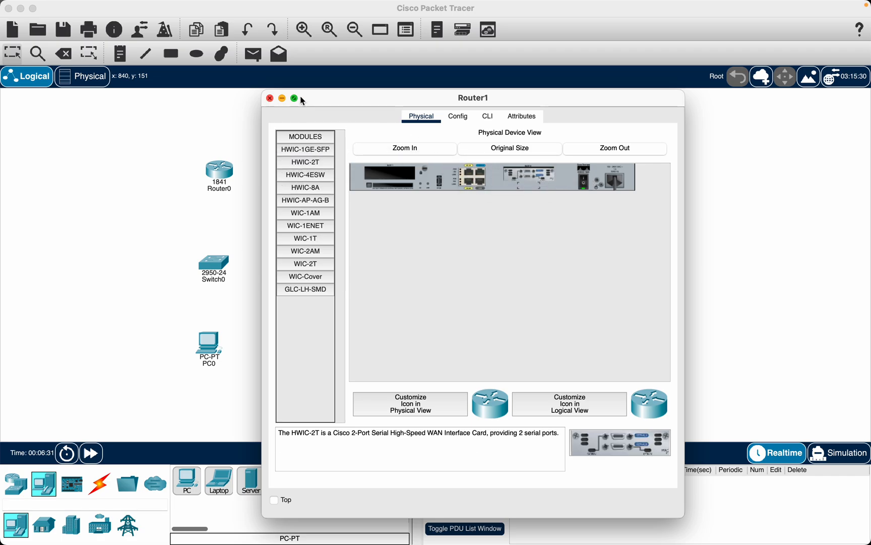
left_click(270, 99)
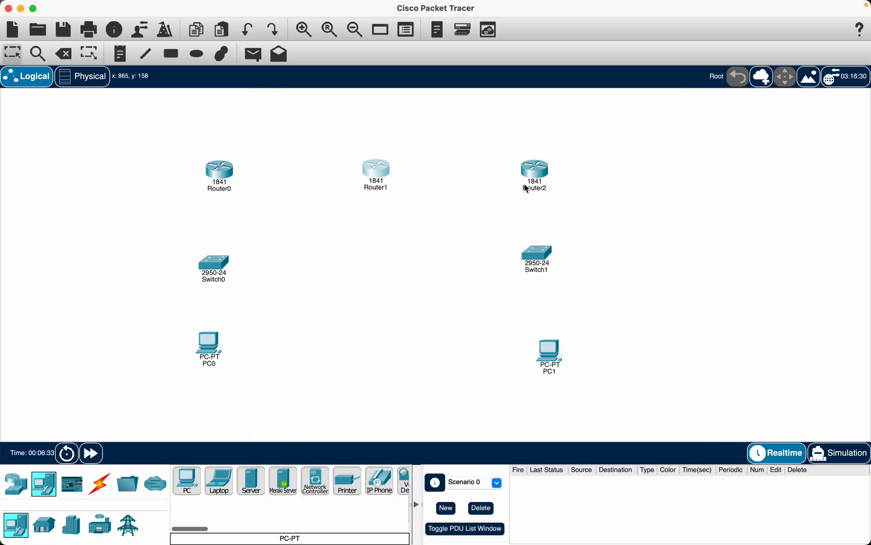
Install an HWIC-2T serial module in Router2's slot nearest the power switch, with the router powered back on
left_click(536, 175)
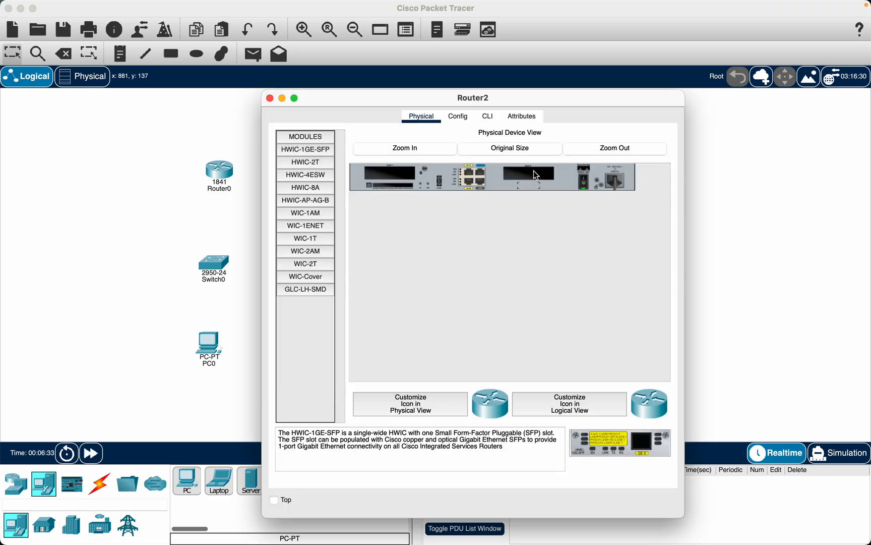
left_click_drag(308, 168, 529, 175)
left_click(585, 181)
left_click(270, 99)
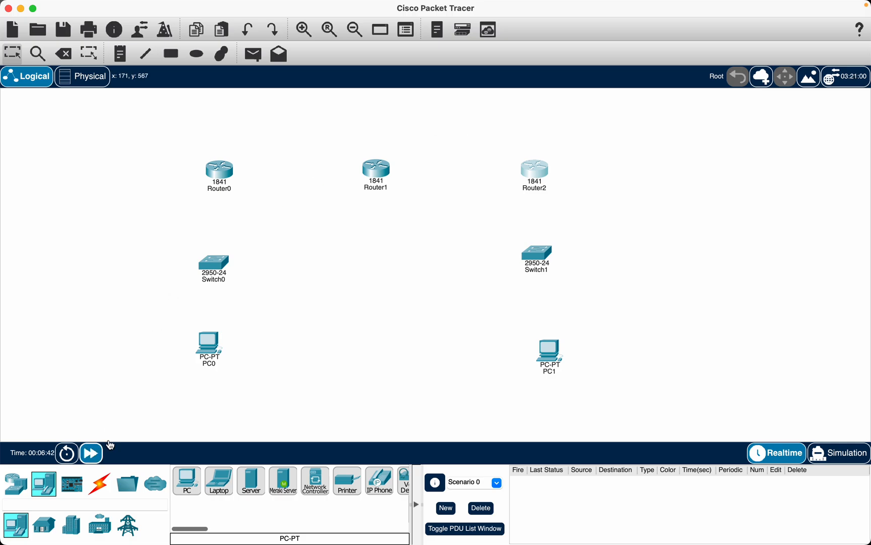
Connect Router0's Serial0/0/0 to Router1's Serial0/0/0 with a Serial DCE cable, starting from Router0
left_click(97, 487)
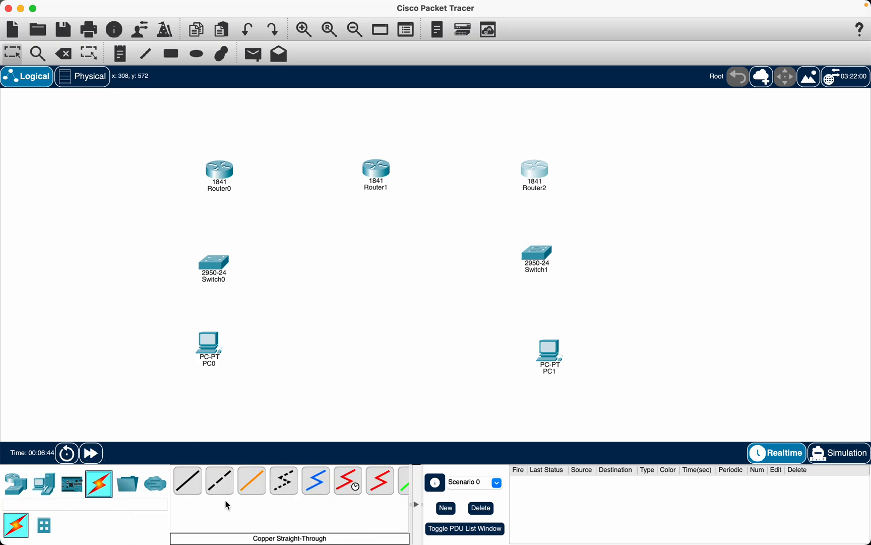
left_click(348, 484)
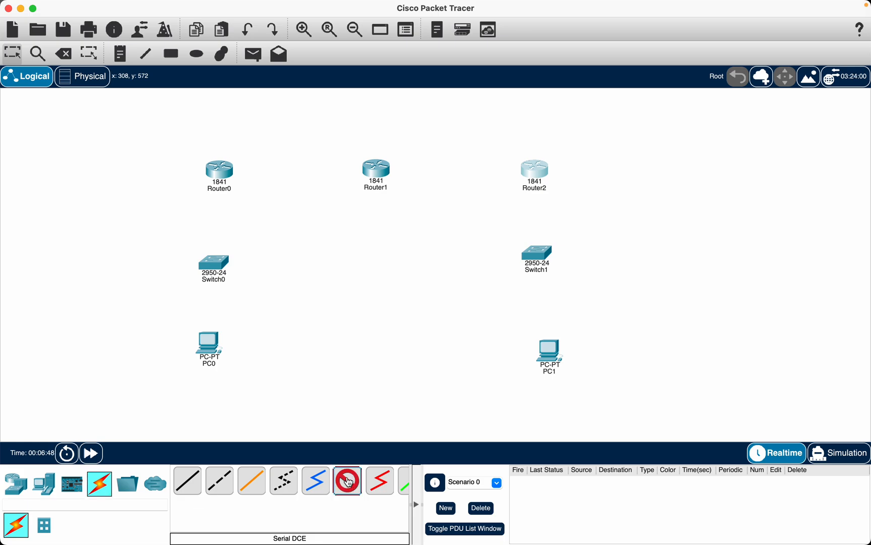
left_click(222, 169)
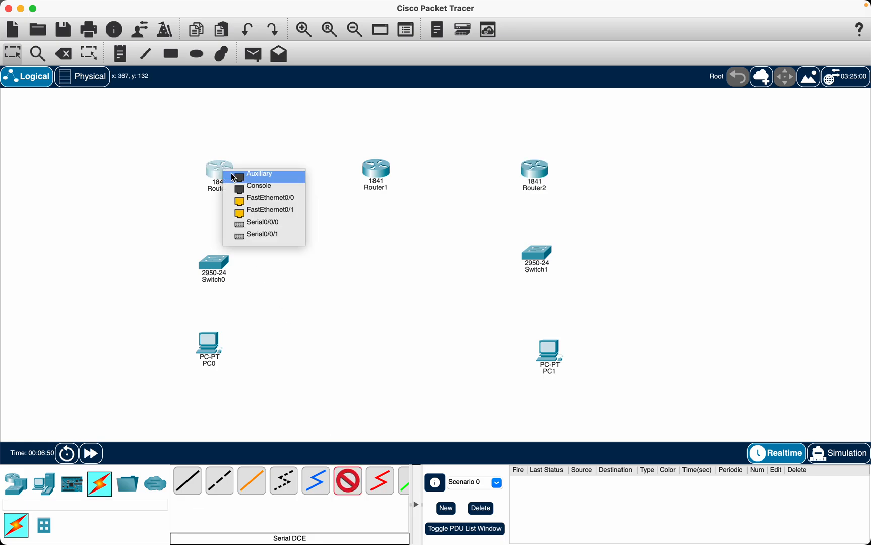
left_click(268, 227)
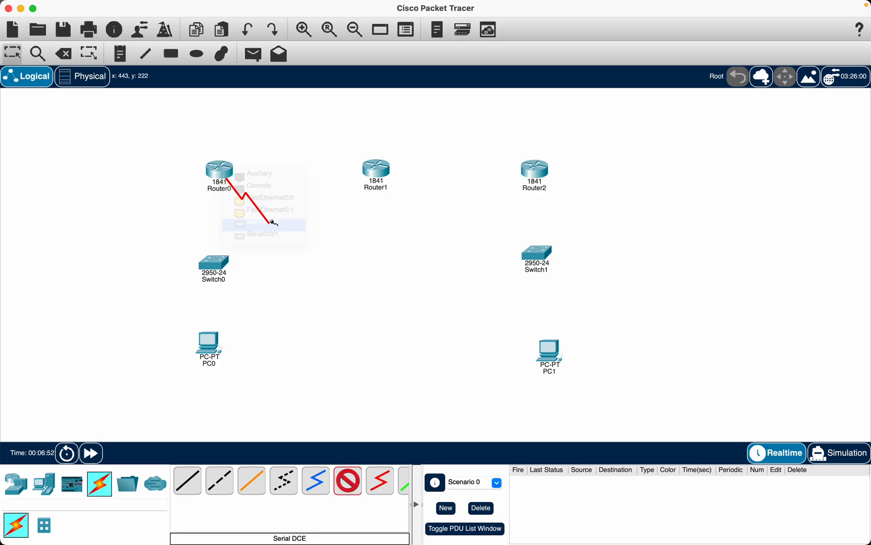
left_click(373, 169)
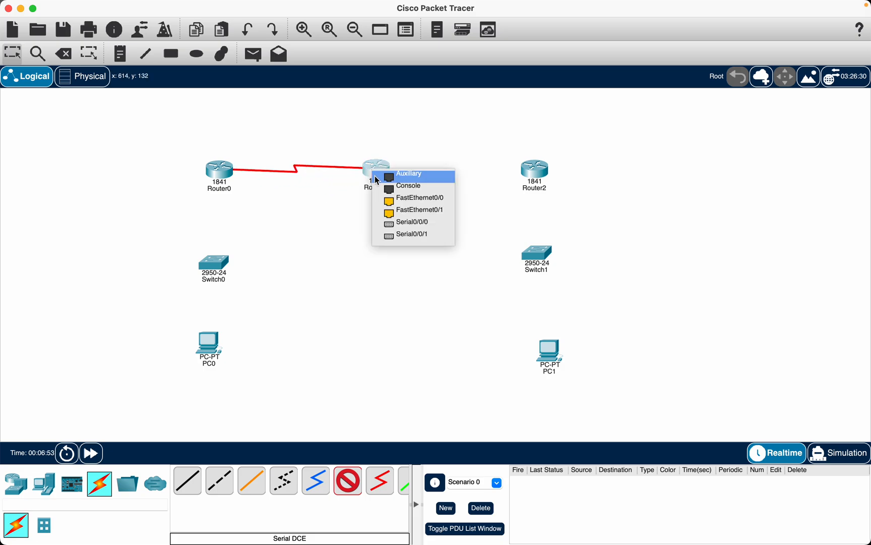
left_click(403, 227)
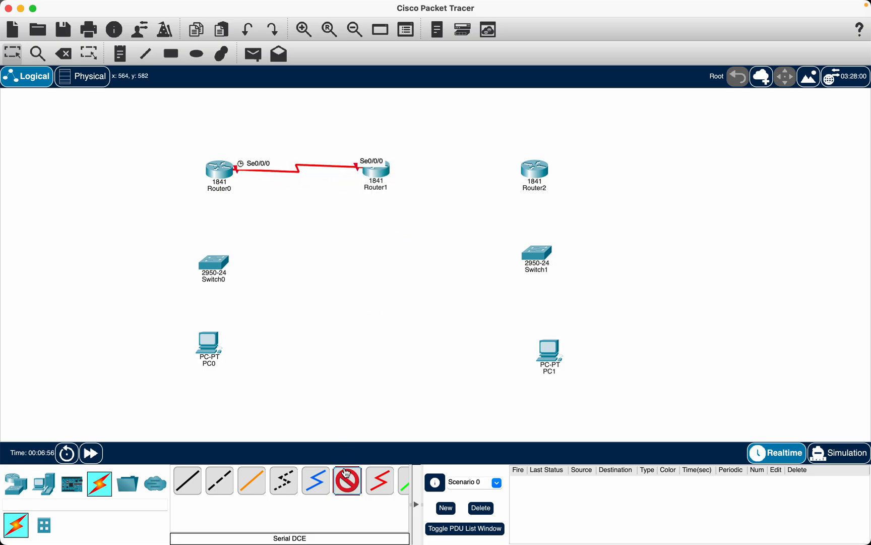
Connect Router1's Serial0/0/1 to Router2's Serial0/0/0 with a Serial DCE cable, starting from Router1
left_click(379, 174)
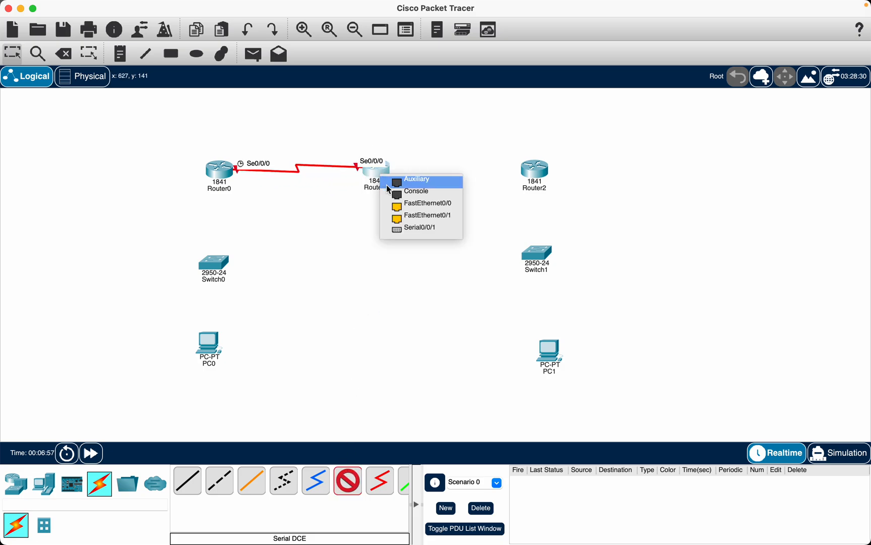
left_click(399, 231)
left_click(535, 169)
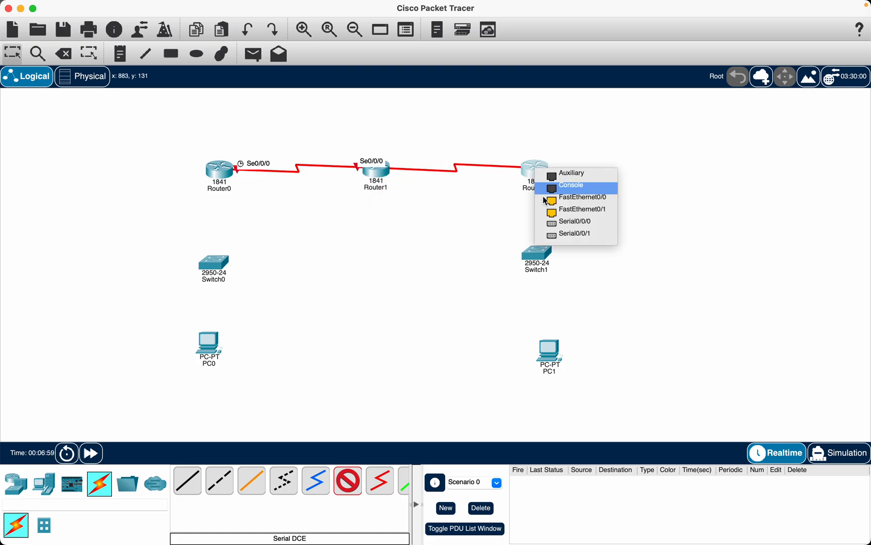
left_click(555, 225)
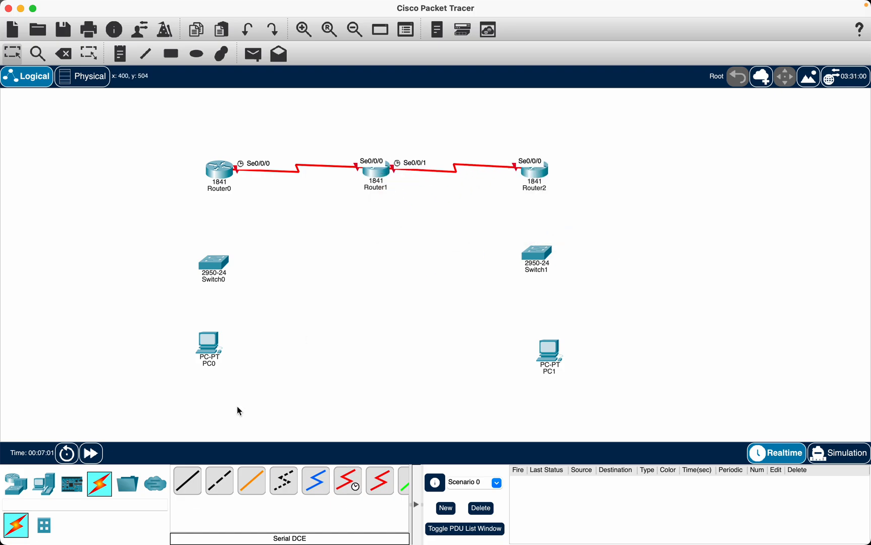
Connect Router0's FastEthernet0/0 to Switch0's FastEthernet0/1 with a copper straight-through cable
left_click(189, 488)
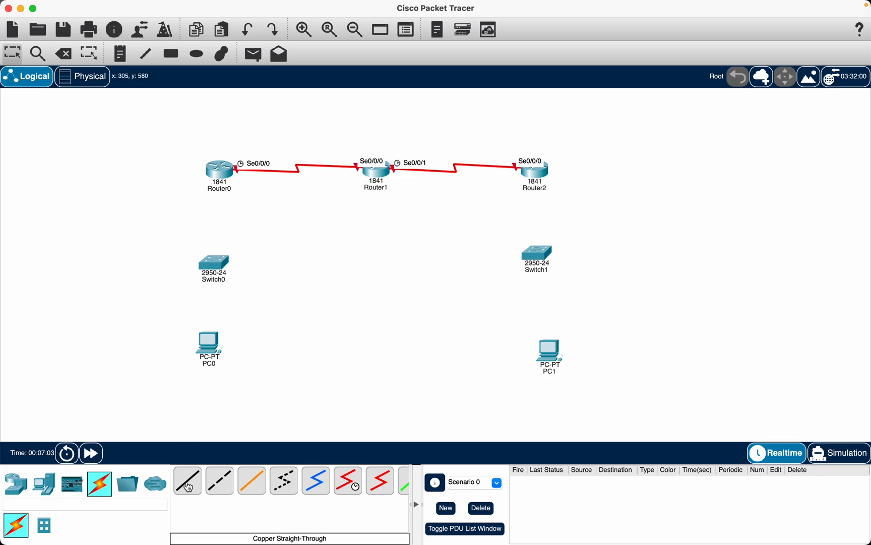
left_click(223, 173)
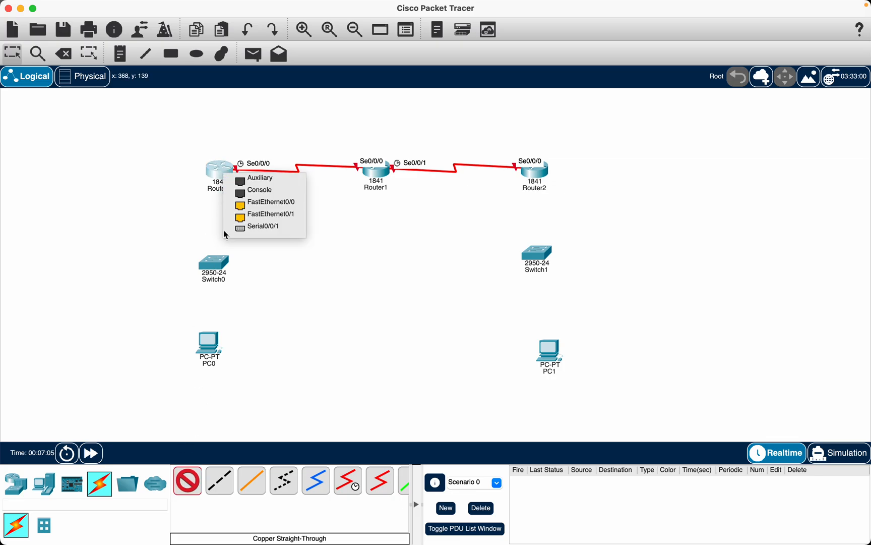
left_click(249, 206)
left_click(218, 263)
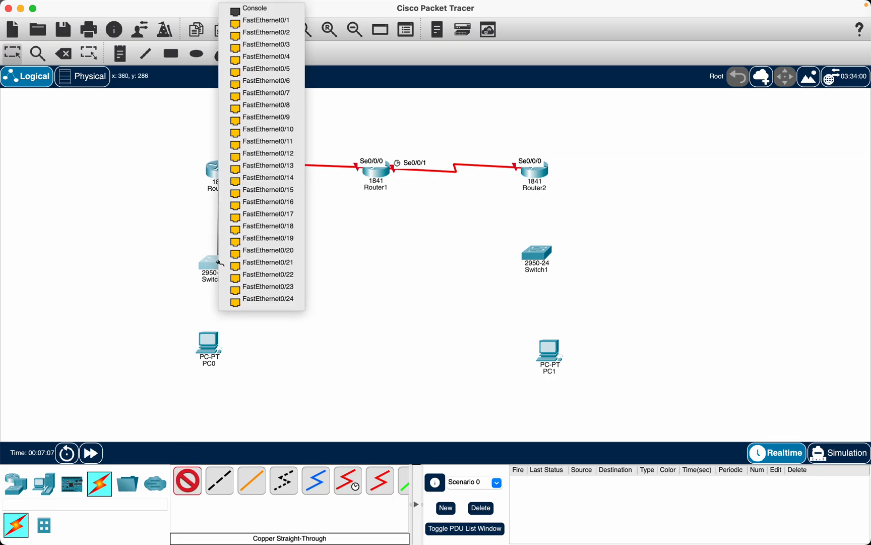
left_click(282, 23)
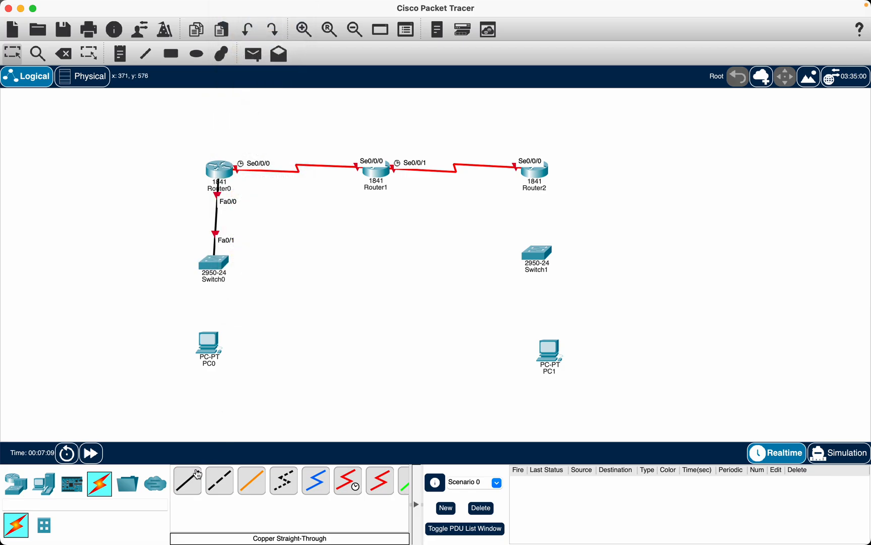
Connect Switch0's FastEthernet0/2 to PC0's FastEthernet0 with a copper straight-through cable
left_click(188, 481)
left_click(216, 270)
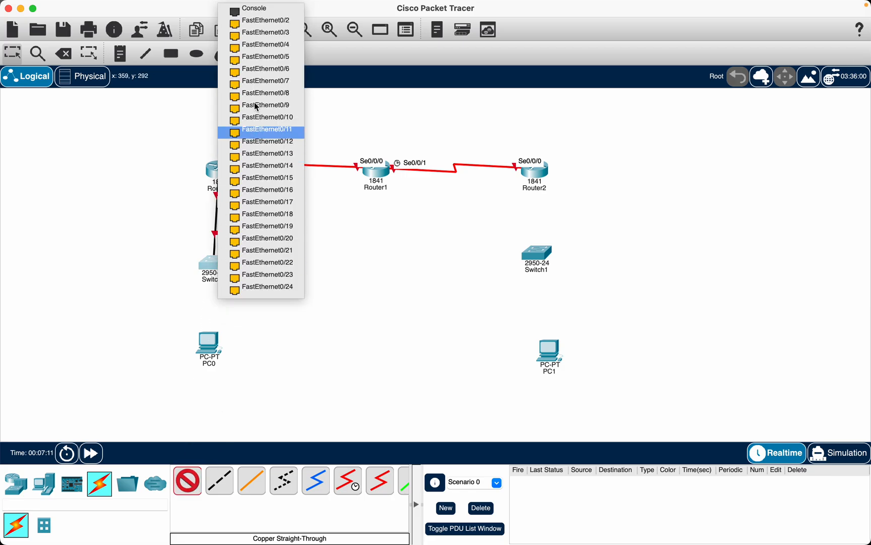
left_click(263, 20)
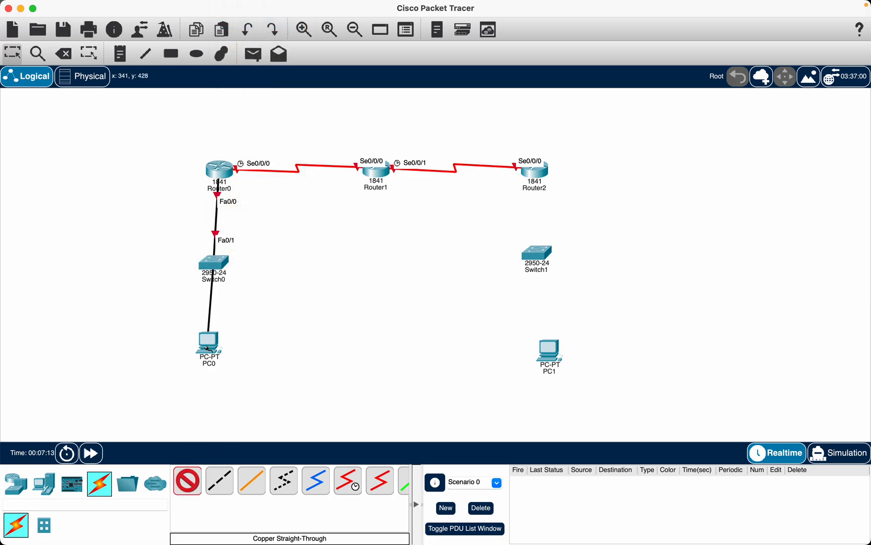
left_click(210, 343)
left_click(232, 393)
Connect Router2's FastEthernet0/0 to Switch1's FastEthernet0/1 with a copper straight-through cable
left_click(188, 481)
left_click(544, 177)
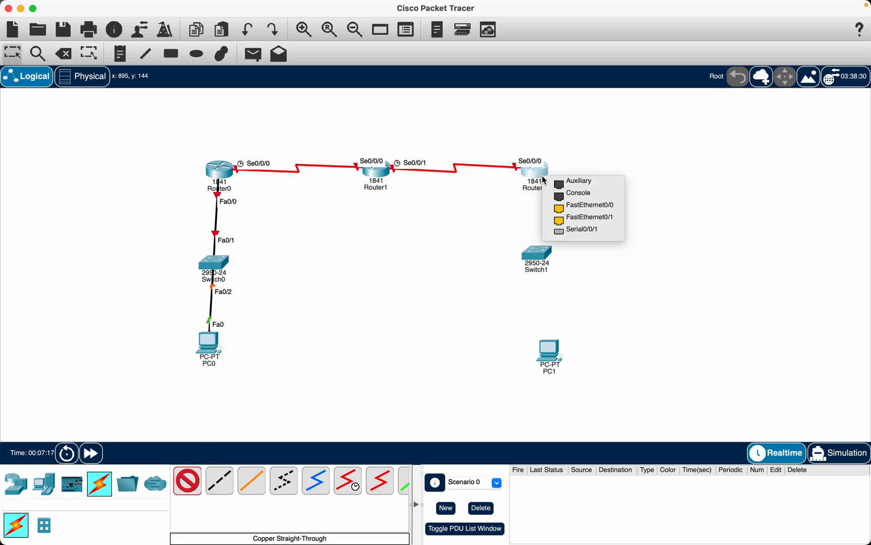
left_click(577, 207)
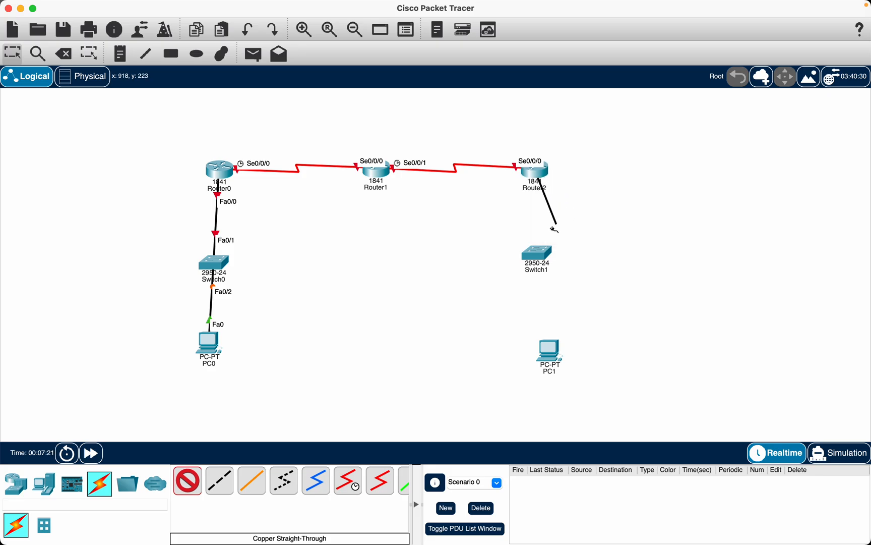
left_click(539, 253)
left_click(571, 22)
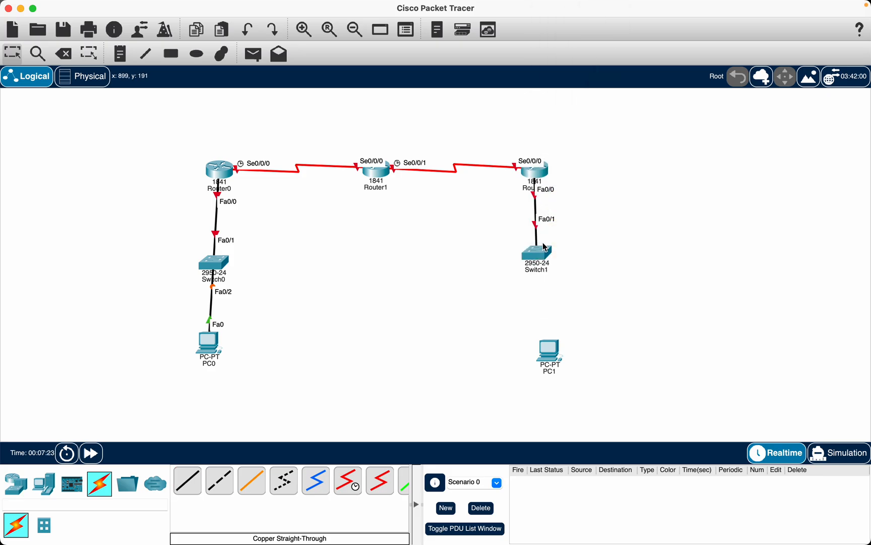
Connect Switch1's FastEthernet0/2 to PC1's FastEthernet0 with a copper straight-through cable
left_click(184, 490)
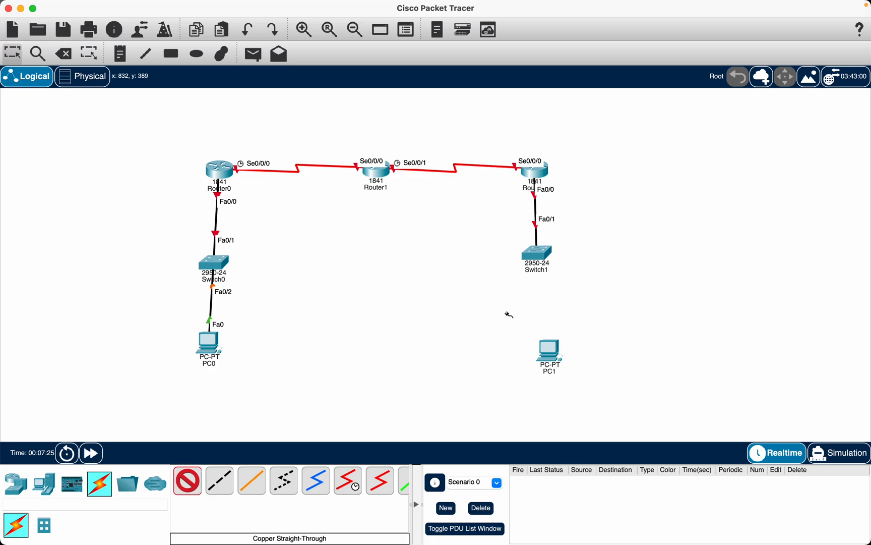
left_click(541, 252)
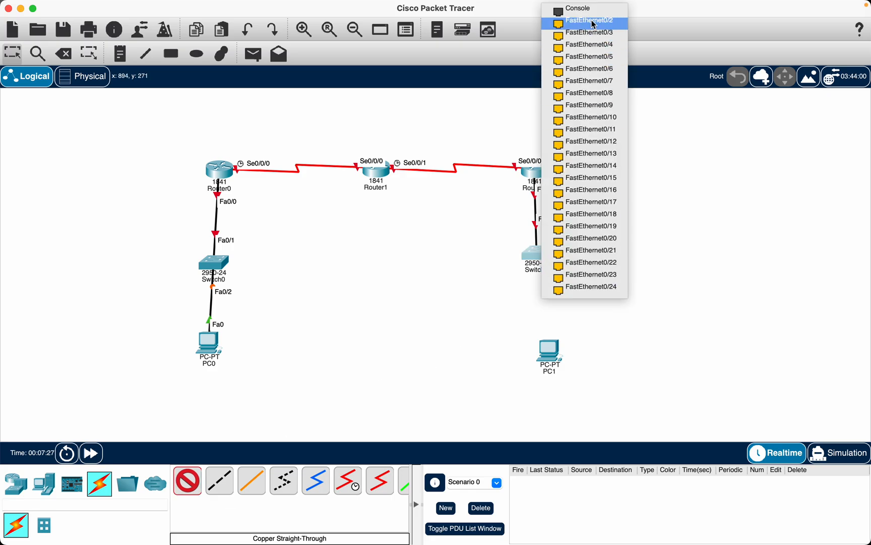
left_click(571, 31)
left_click(549, 348)
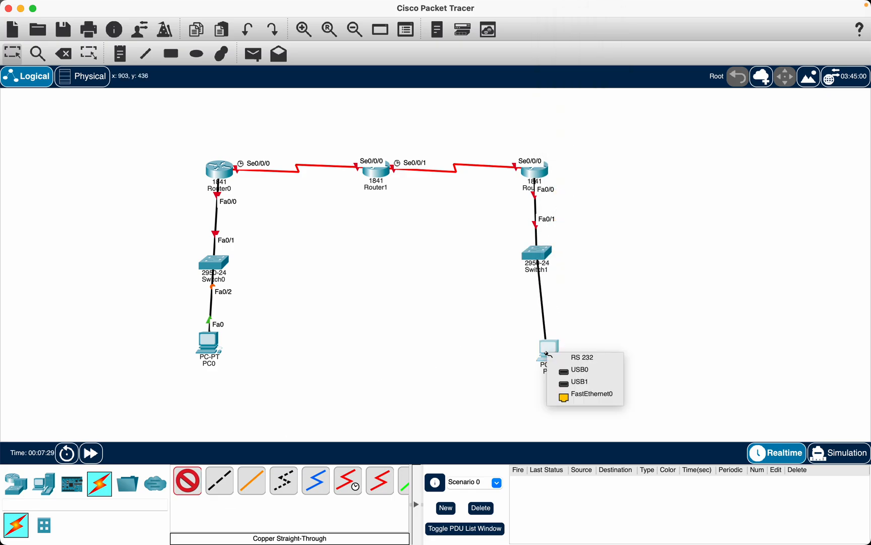
left_click(565, 396)
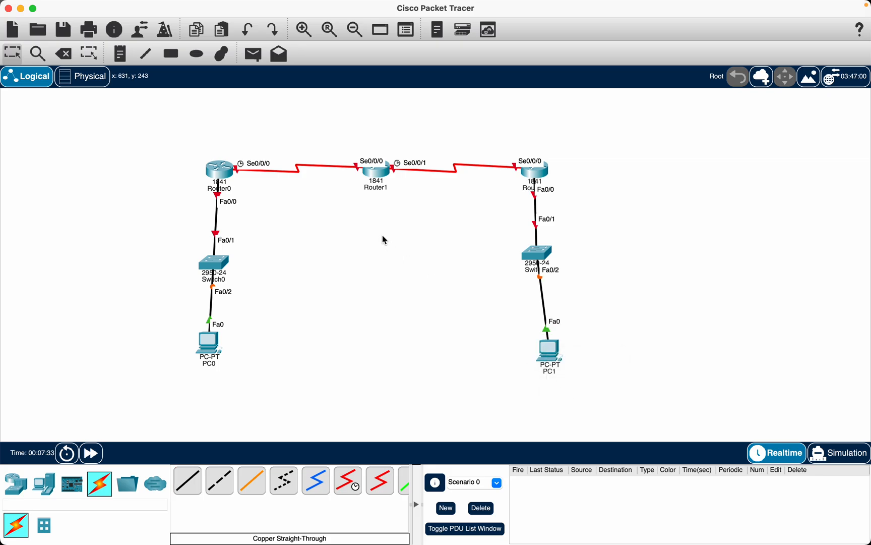
Open Router0's command line interface and answer no to the initial configuration dialog
mouse_move(216, 263)
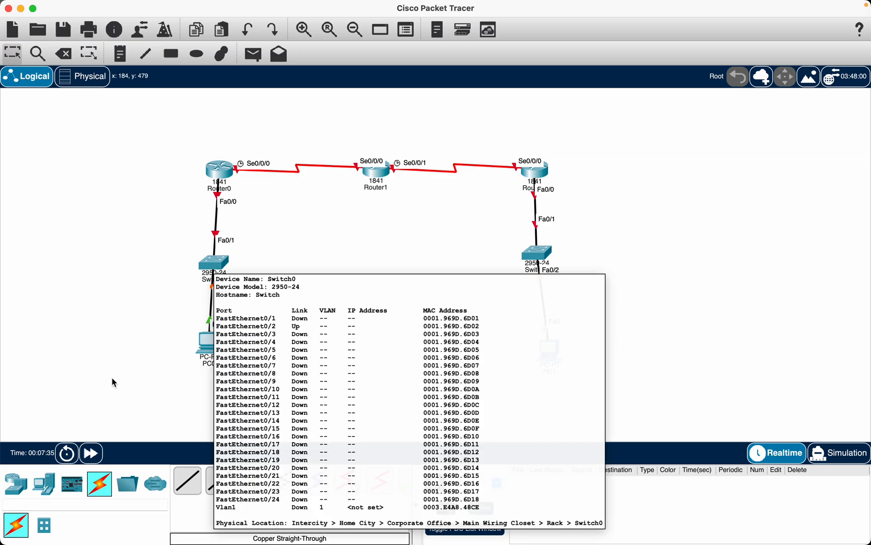
left_click(220, 171)
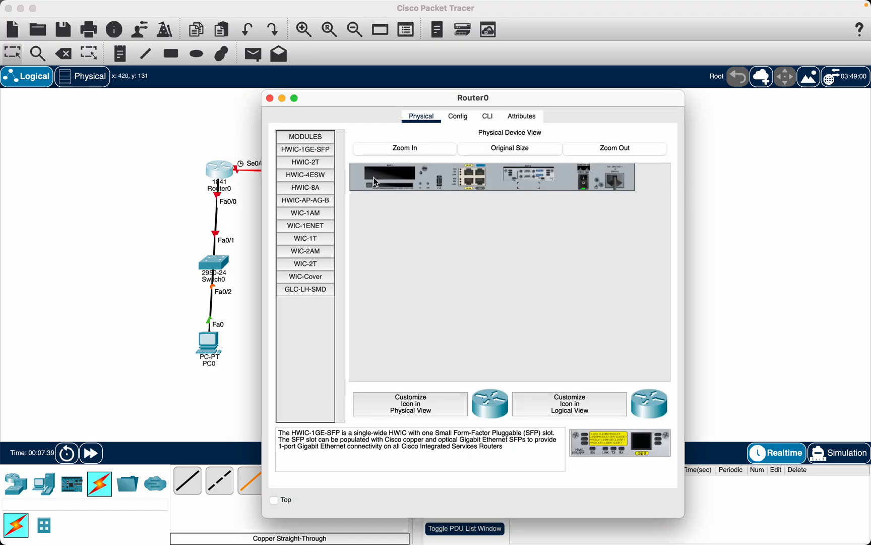
left_click(487, 117)
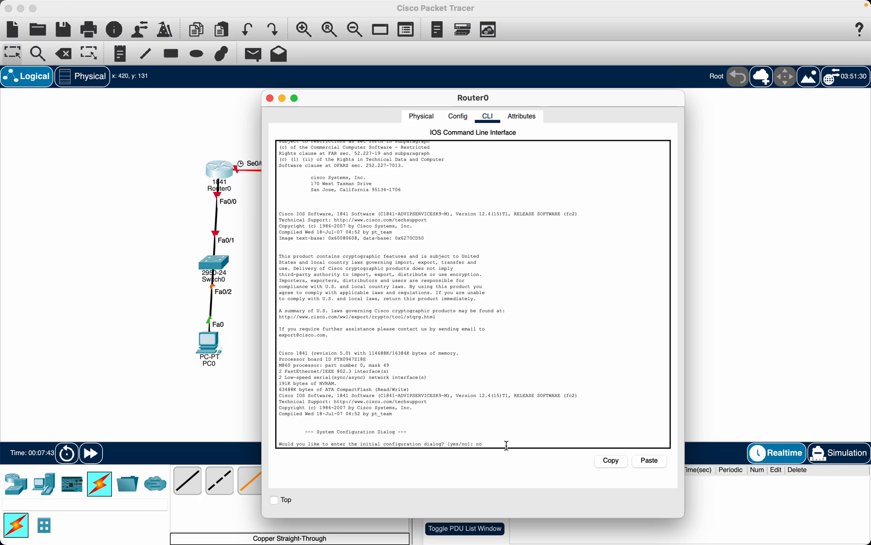
type("no")
key("Return")
key("Return")
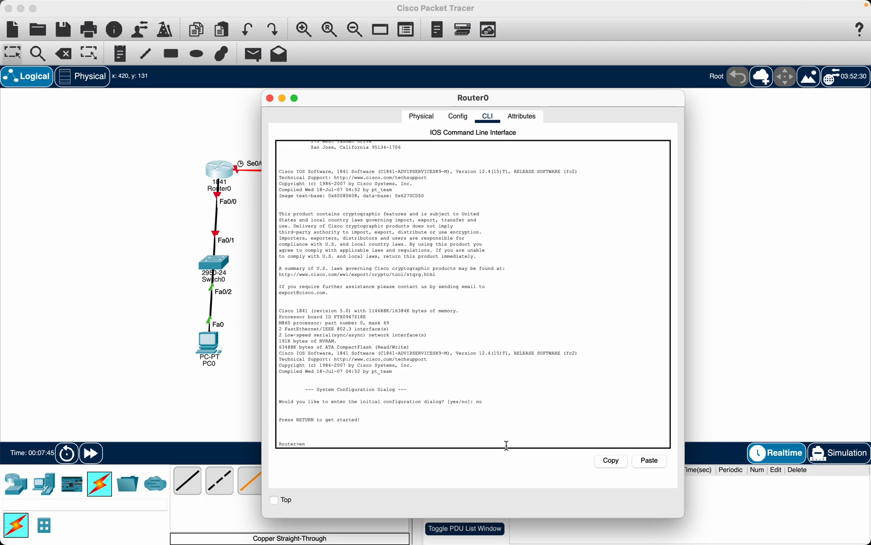
Enter privileged mode on Router0 with en, and global configuration mode with conf t
type("en")
key("Return")
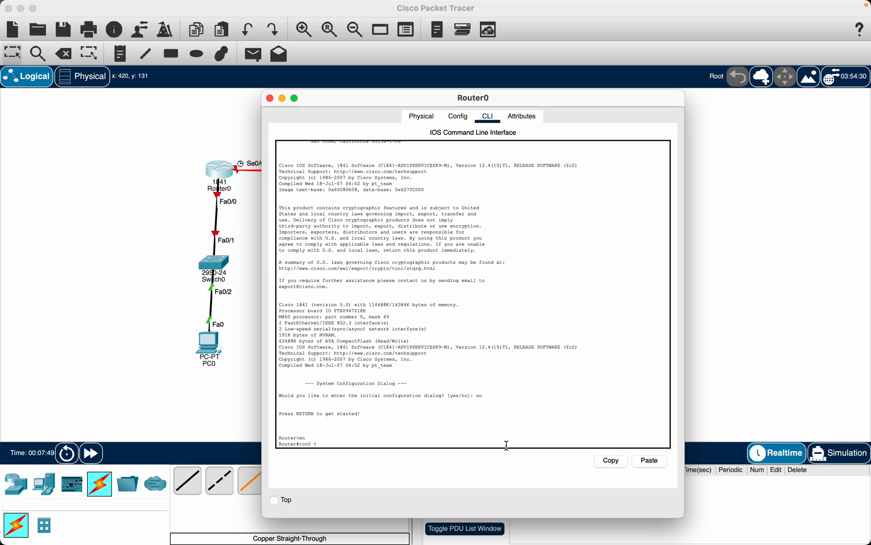
type("conf t")
key("Return")
Copy "interface serial 0/0/0" from the Router 0 section of the Assessment 7 Word document and run it in Router0's command line in Packet Tracer
key("ctrl+Right")
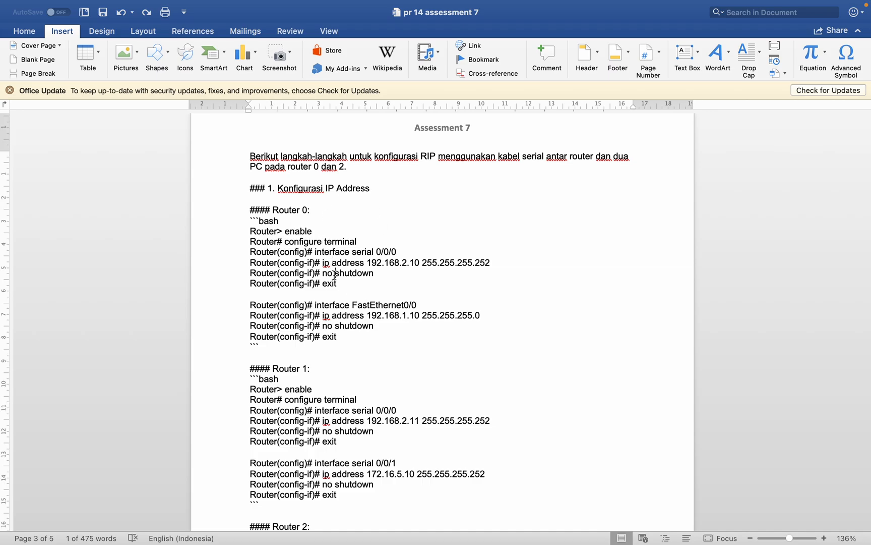
left_click(316, 252)
left_click_drag(315, 252, 396, 251)
key("super+c")
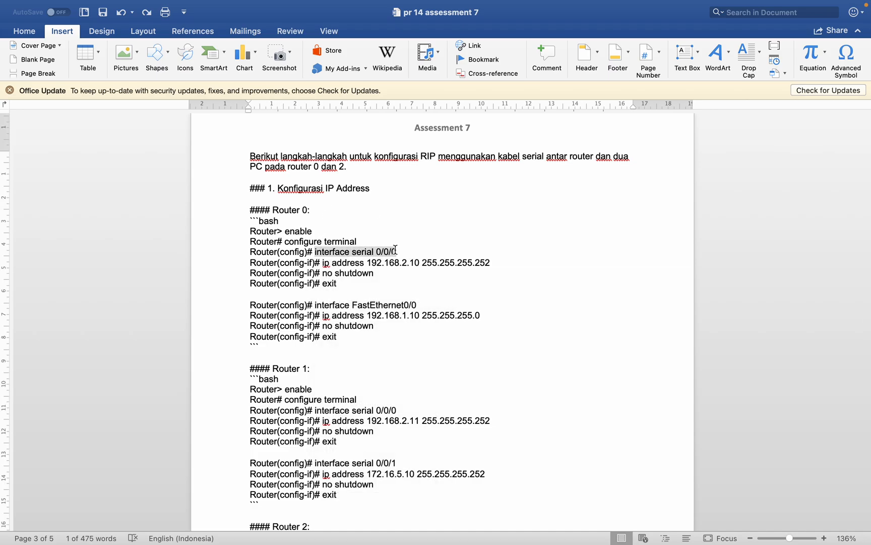
key("ctrl+Left")
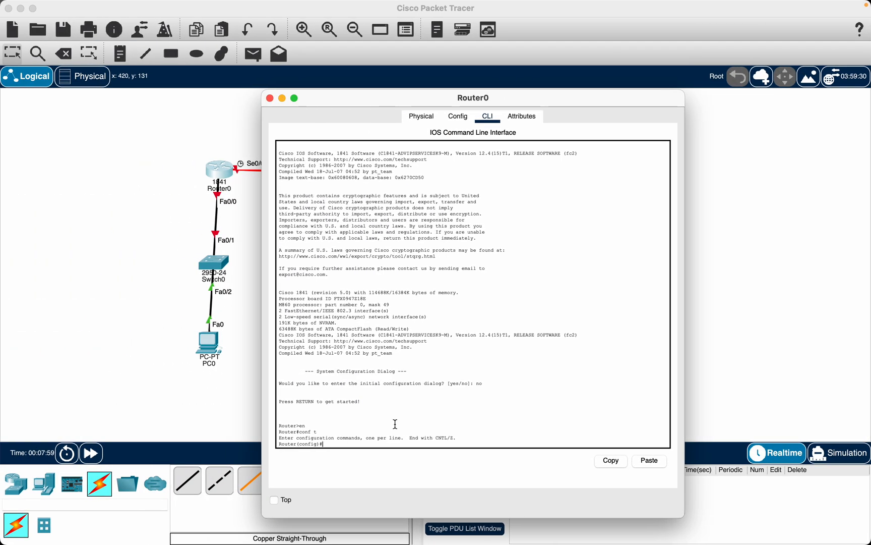
right_click(392, 450)
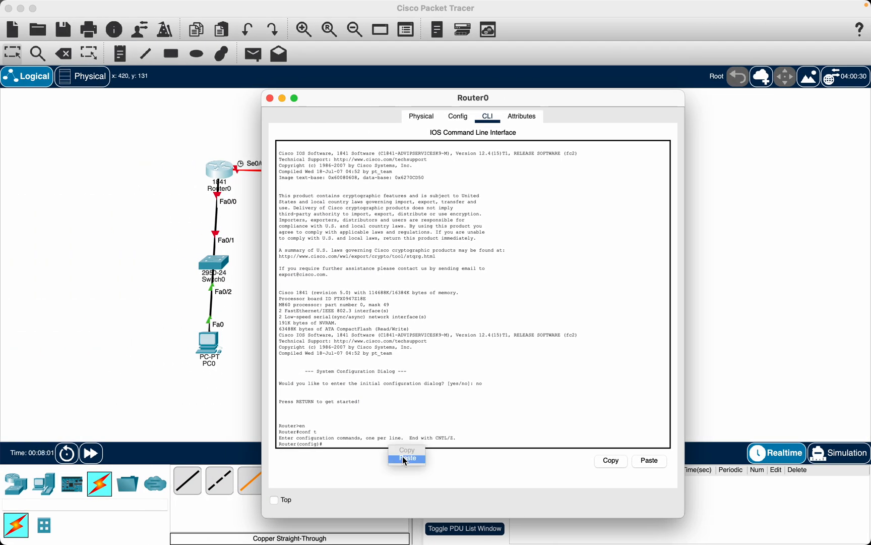
left_click(403, 457)
key("Return")
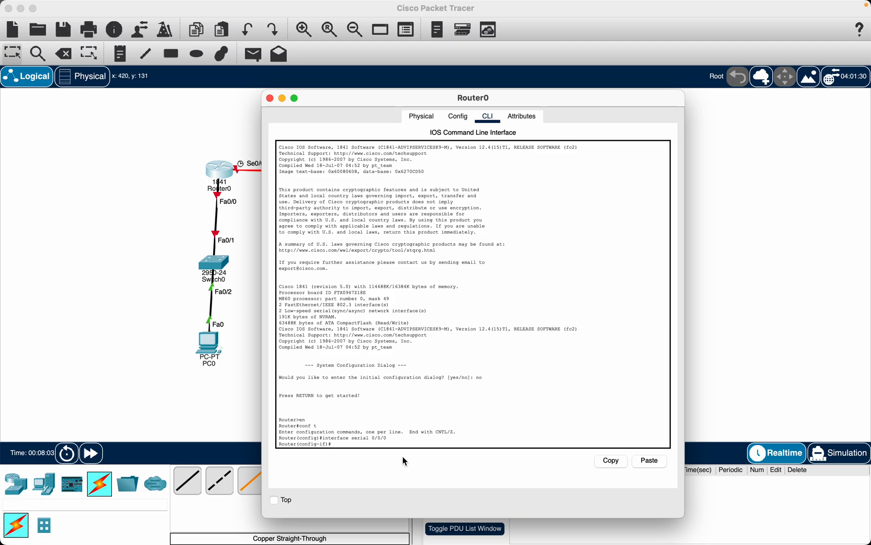
Copy Router 0's serial ip address command from the Word document and run it in Packet Tracer as "ip address 192.168.2.10 255.255.255.0"
key("ctrl+Right")
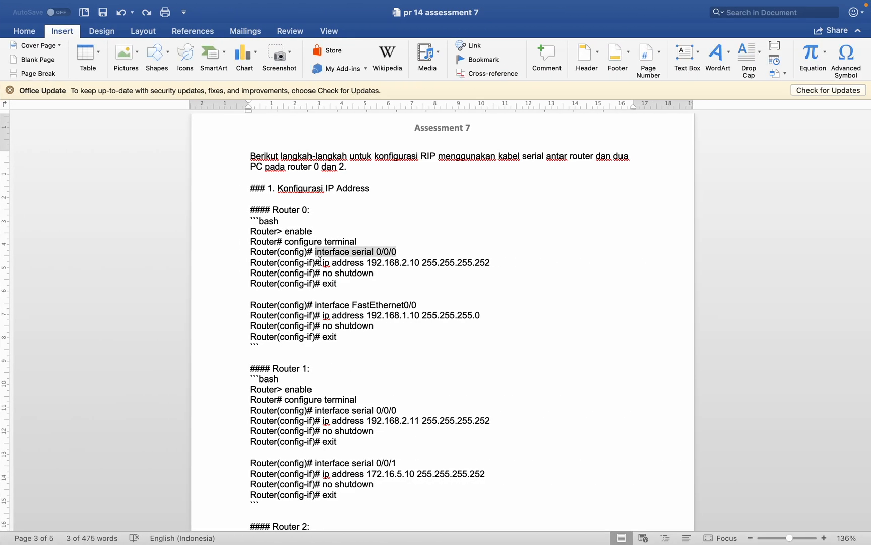
left_click(323, 262)
left_click_drag(324, 263, 498, 265)
key("super+c")
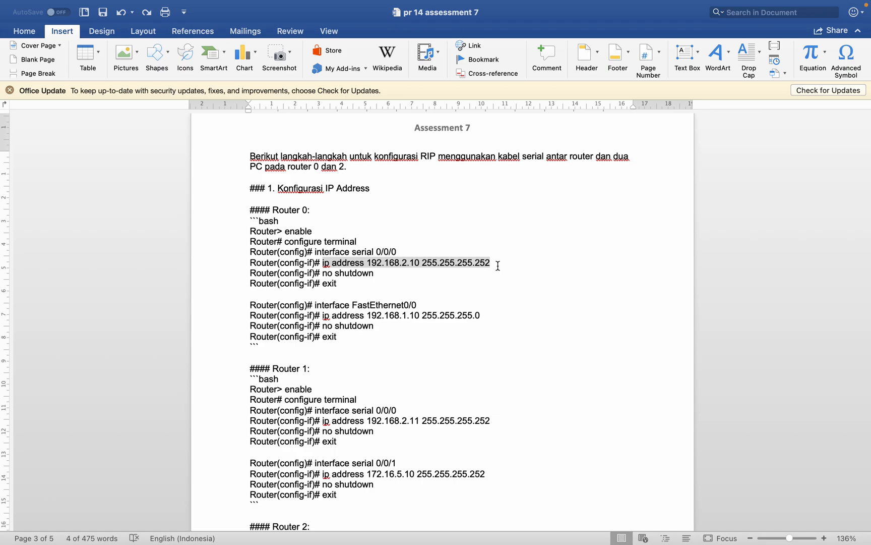
key("ctrl+Left")
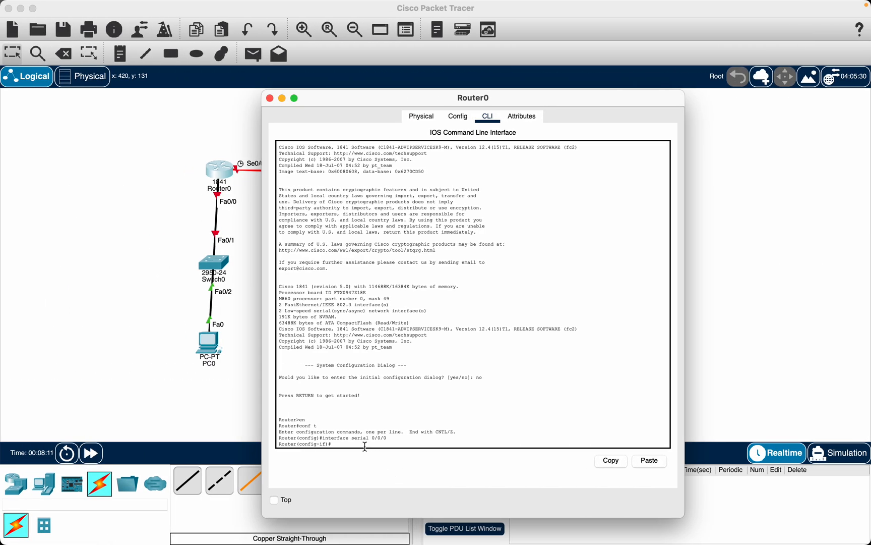
right_click(355, 443)
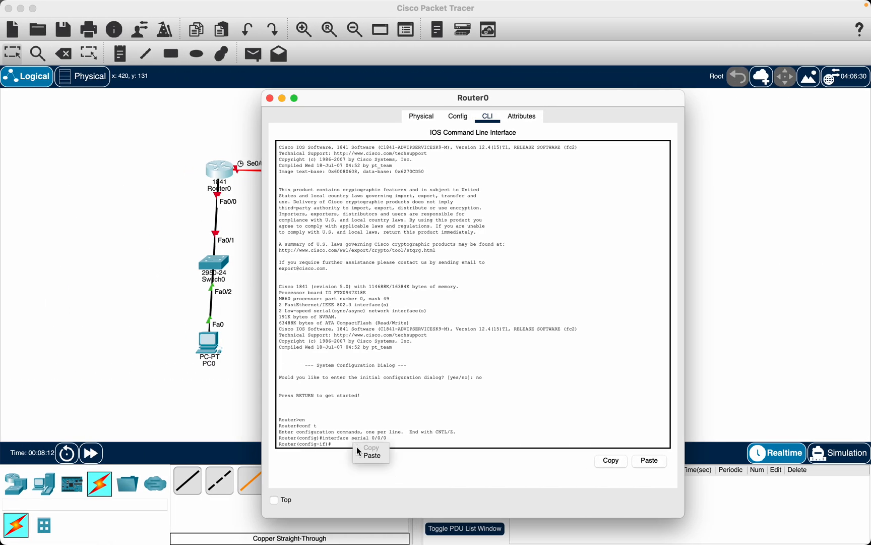
left_click(366, 455)
key("BackSpace")
key("BackSpace")
type("0 255.255.255.0")
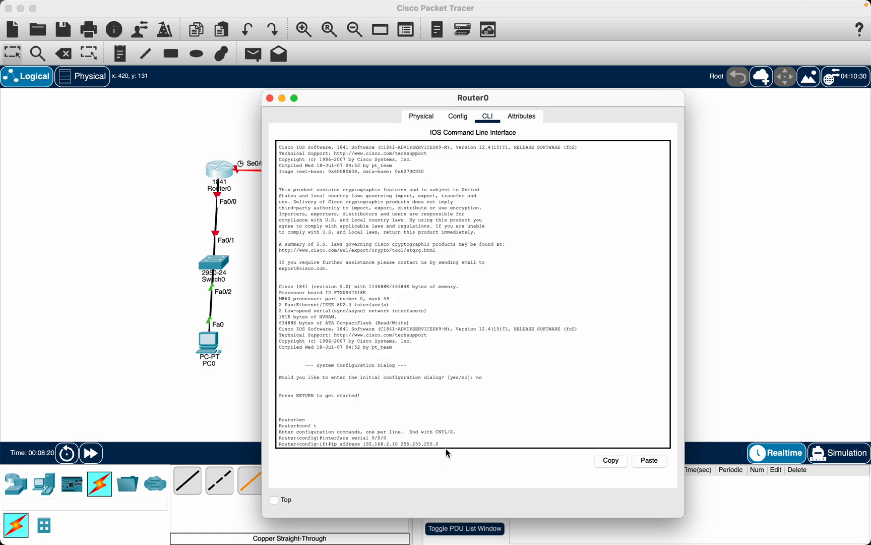
key("Return")
Enable Router0's serial 0/0/0 interface with no shu and leave interface configuration with ex
key("ctrl+Right")
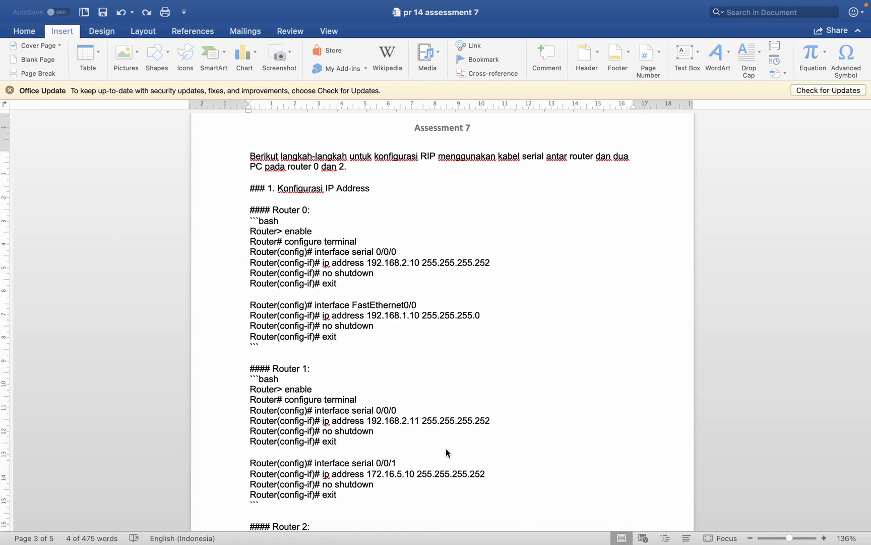
key("ctrl+Left")
type("no shu")
key("Return")
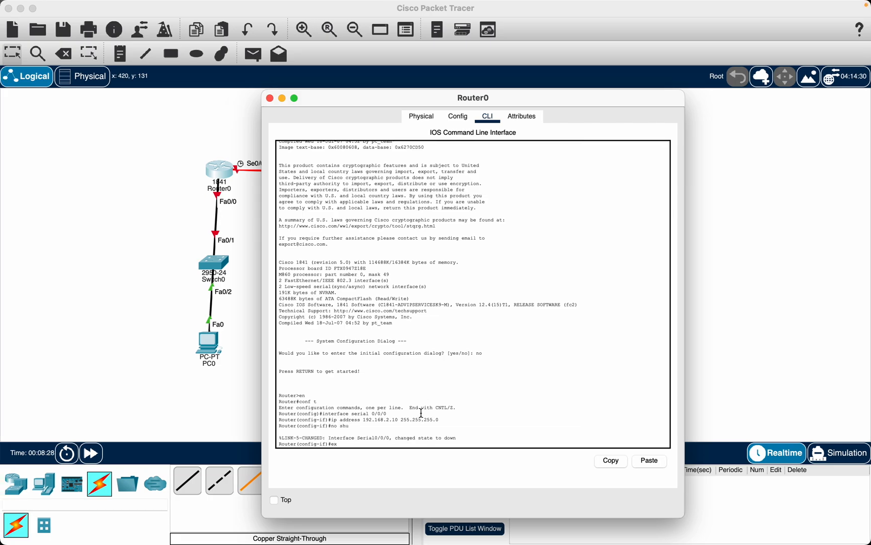
type("ex")
key("Return")
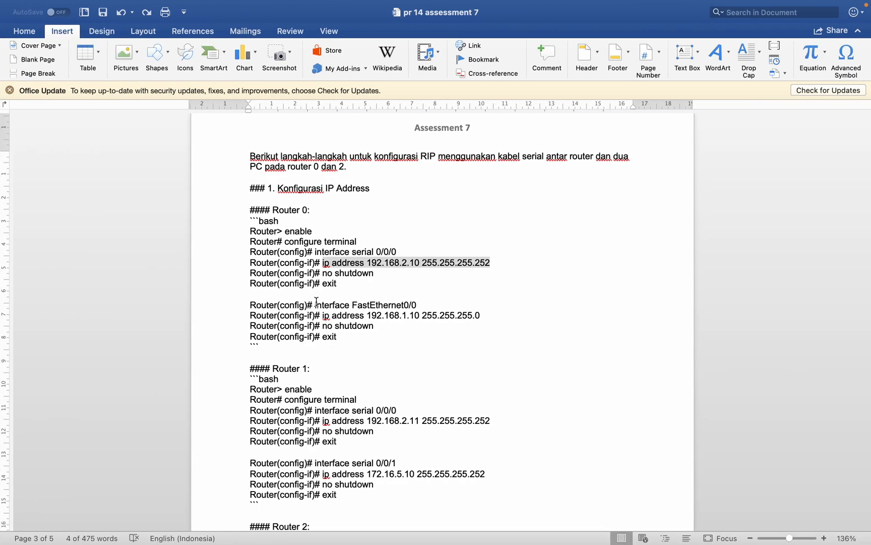
Copy "interface FastEthernet0/0" from the Router 0 section of the Word document and run it in Router0's command line in Packet Tracer
left_click_drag(316, 305, 417, 303)
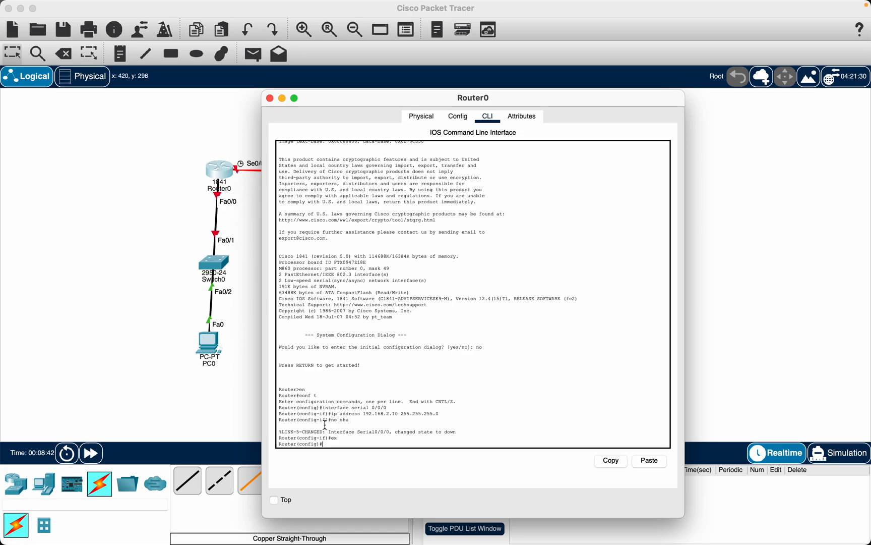
type("interface FastEthernet0/0")
key("Return")
Copy "ip address 192.168.1.10 255.255.255.0" from the Word document's Router 0 section and run it in Router0's command line in Packet Tracer
key("super+Tab")
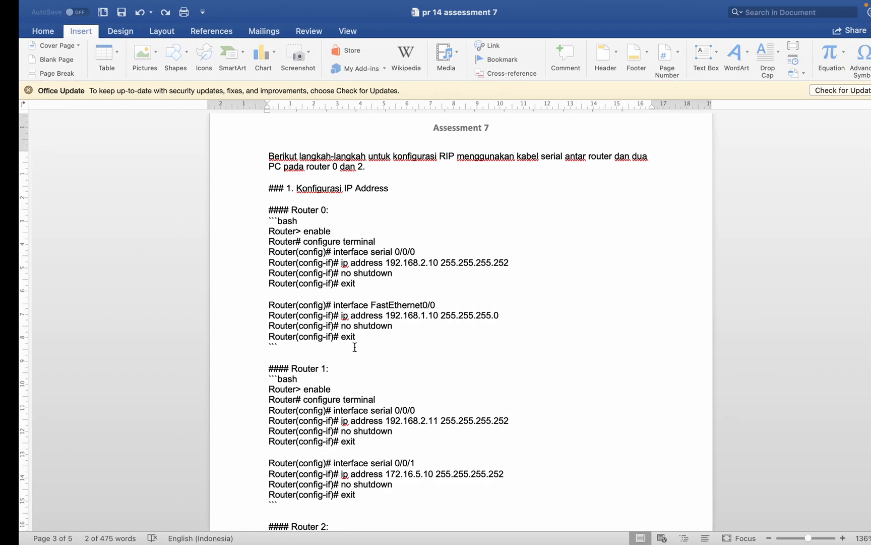
left_click_drag(322, 314, 480, 313)
key("super+c")
key("super+Tab")
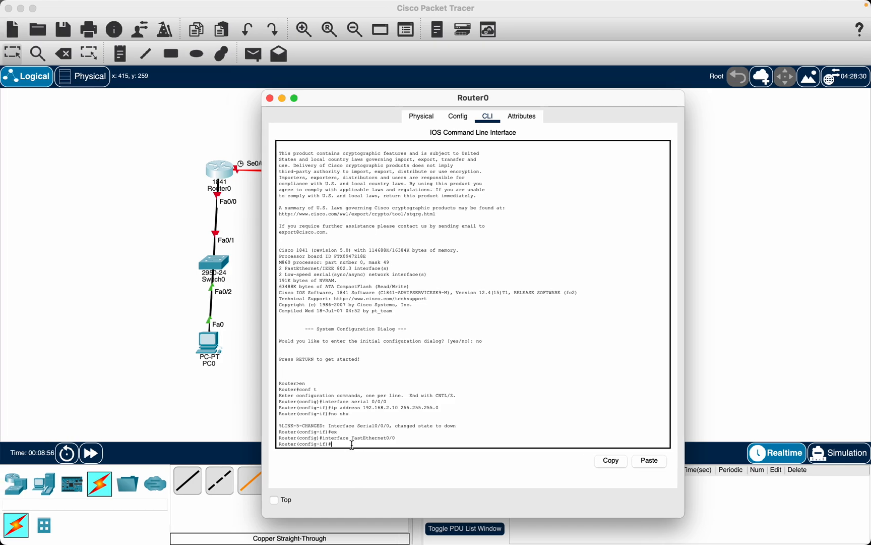
right_click(351, 446)
left_click(360, 456)
key("Return")
Enable Router0's FastEthernet0/0 interface with no shu and return to global configuration mode with ex
type("no")
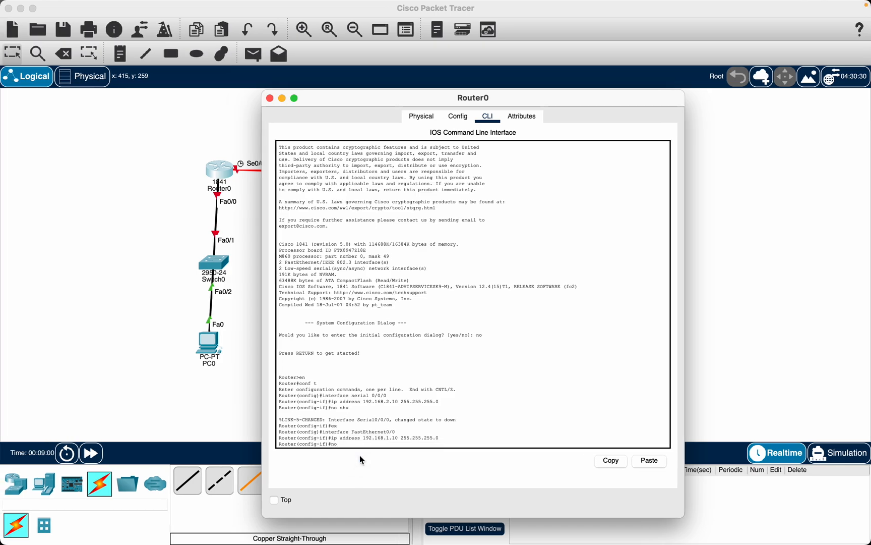
type(" shu")
key("Return")
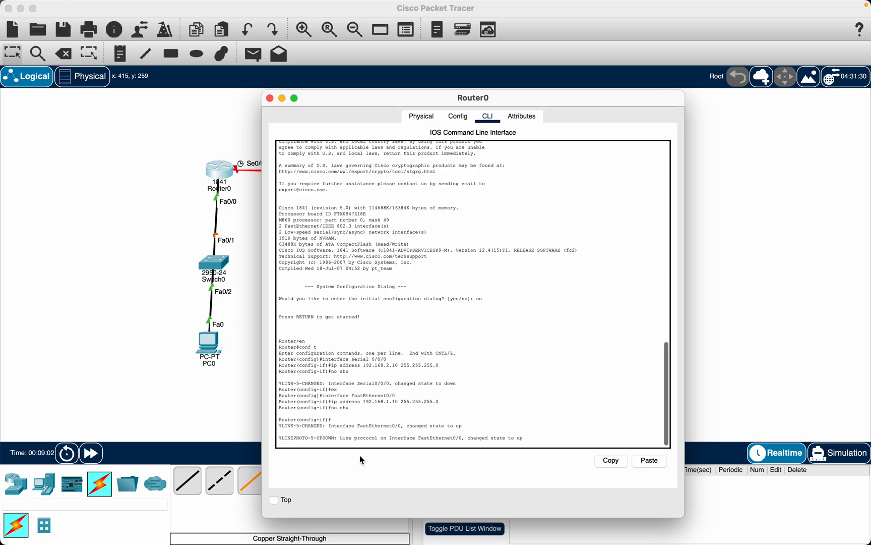
type("ex")
key("Return")
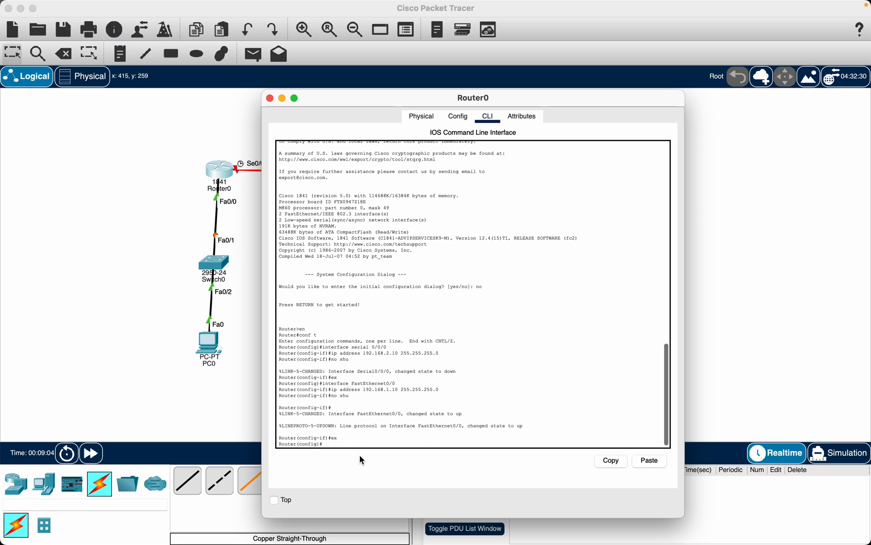
Close Router0's window, open Router1's command line interface and answer no to the initial configuration dialog
key("ctrl+Right")
scroll(350, 424, "down", 3)
key("ctrl+Left")
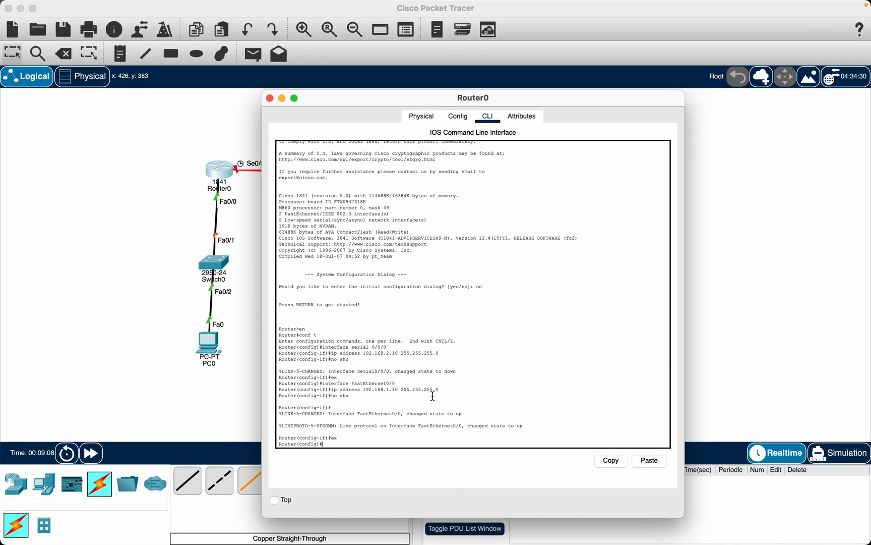
left_click(271, 99)
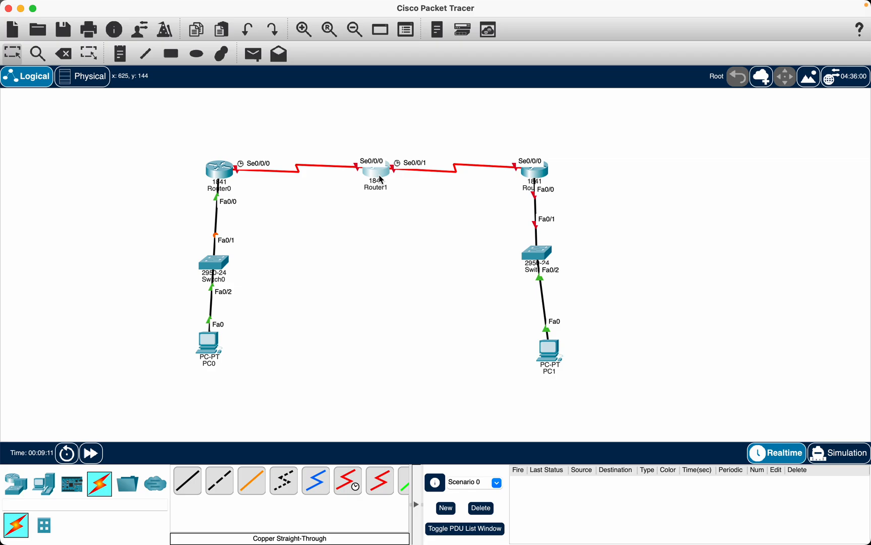
left_click(382, 180)
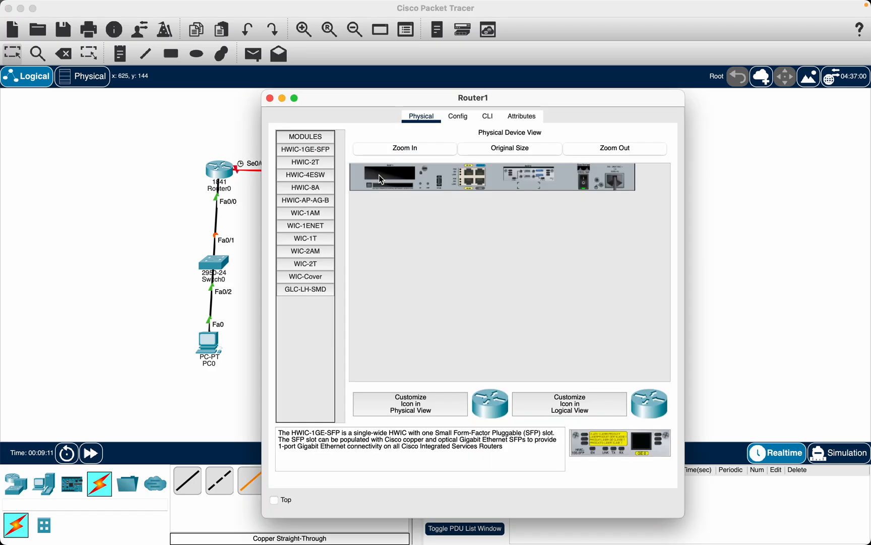
left_click(487, 117)
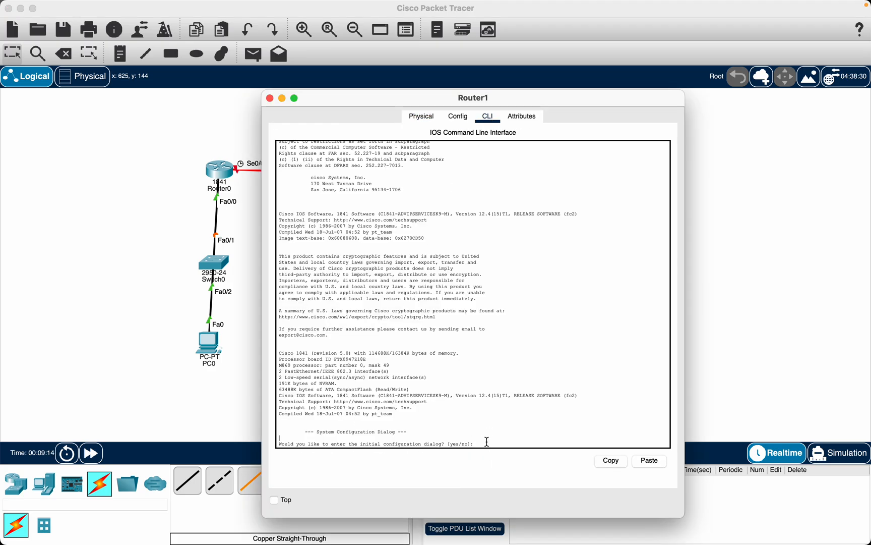
type("no")
key("Return")
key("Return")
Enter privileged mode on Router1 with en, and global configuration mode with conf t
type("en")
key("Return")
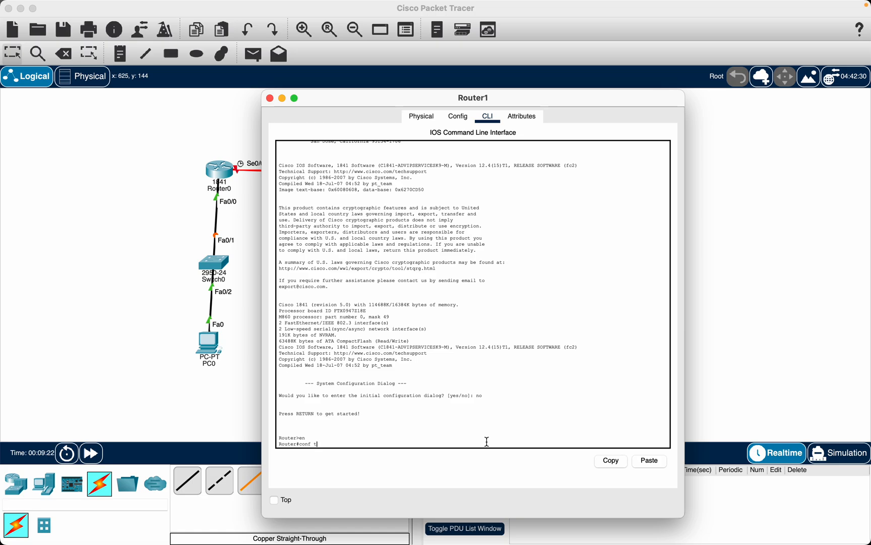
type("conf t")
key("Return")
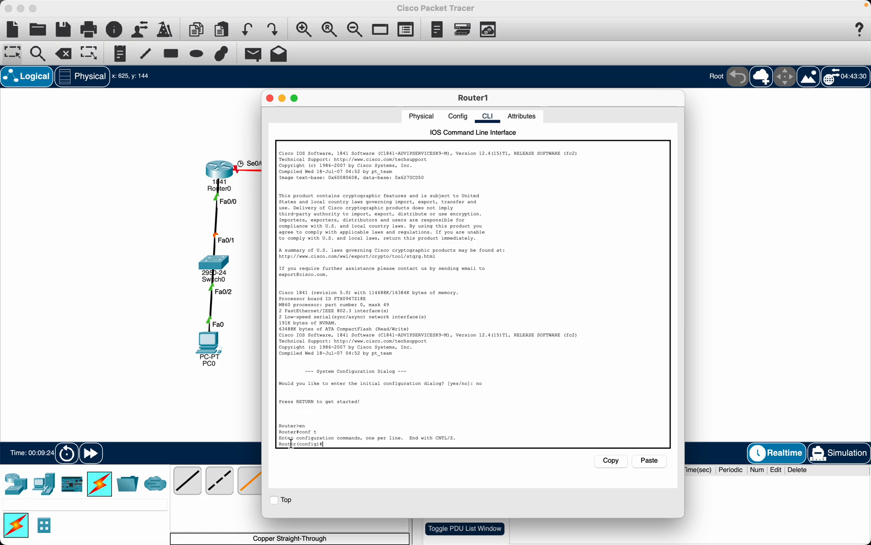
Copy "interface serial 0/0/0" from the Word document's Router 1 section and run it in Router1's command line in Packet Tracer
left_click_drag(283, 447, 324, 439)
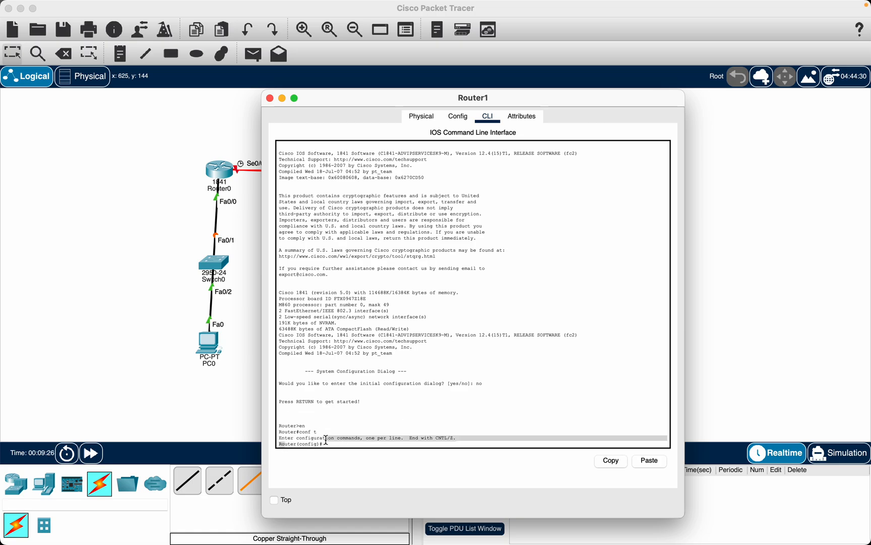
key("ctrl+Right")
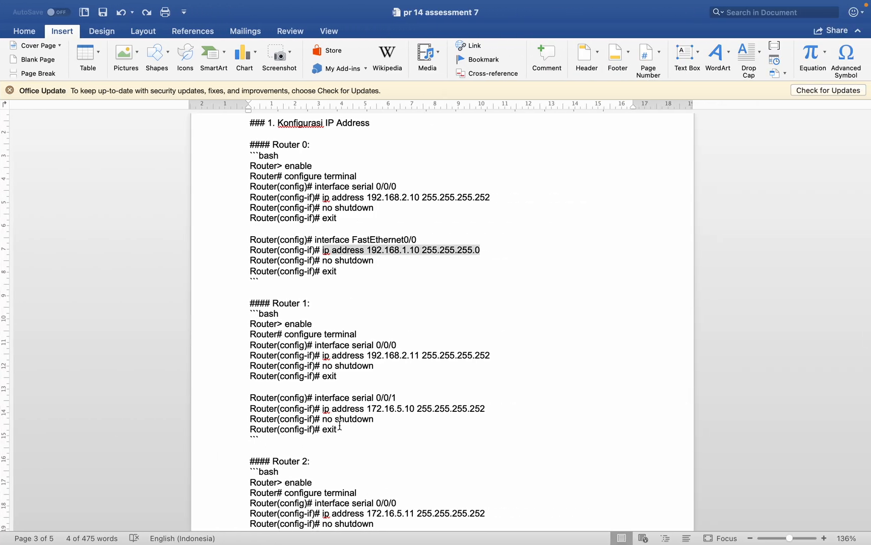
scroll(337, 424, "down", 1)
scroll(337, 424, "up", 2)
scroll(339, 424, "down", 3)
left_click(326, 320)
left_click_drag(315, 318, 398, 319)
key("ctrl+Left")
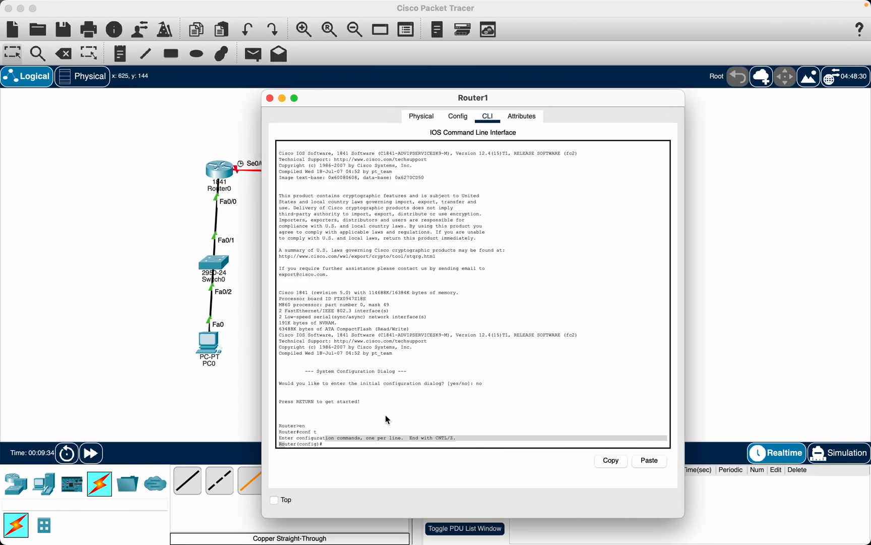
left_click(350, 444)
right_click(350, 443)
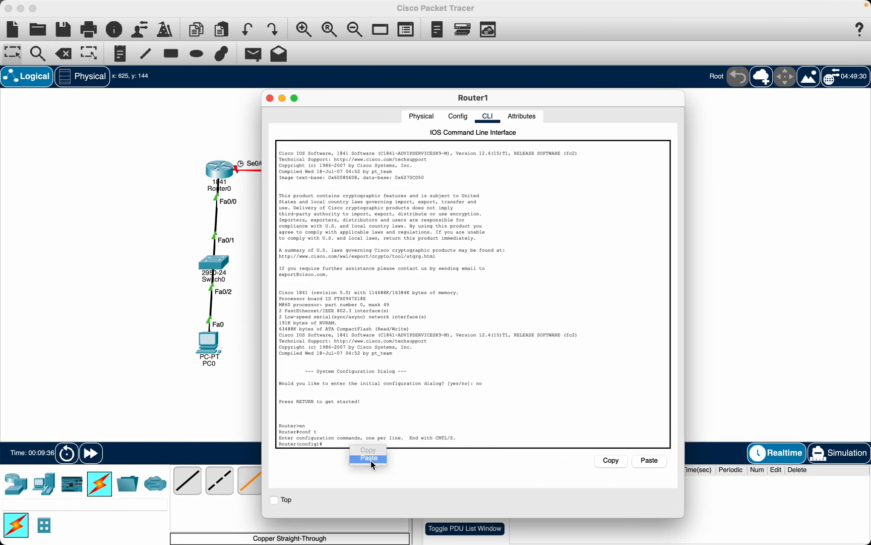
left_click(370, 458)
key("Return")
Copy Router 1's first serial address and mask from the Word document and try running "192.168.2.11 255.255.255.0" in Router1's command line in Packet Tracer
type("ip")
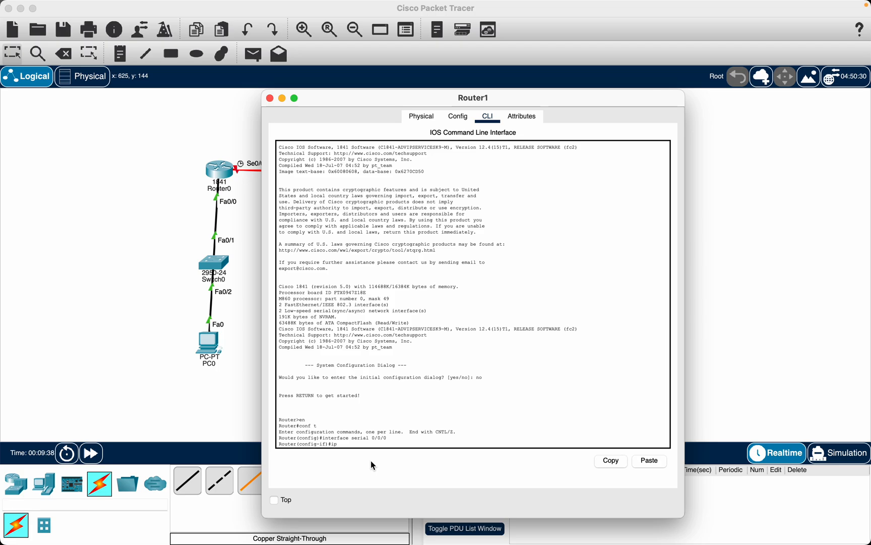
key("ctrl+Right")
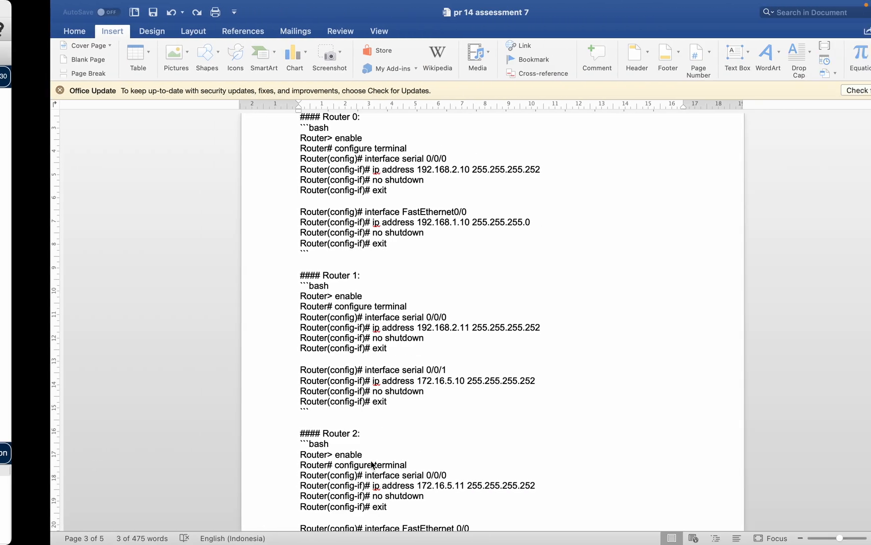
left_click_drag(366, 328, 490, 330)
key("super+c")
key("ctrl+Left")
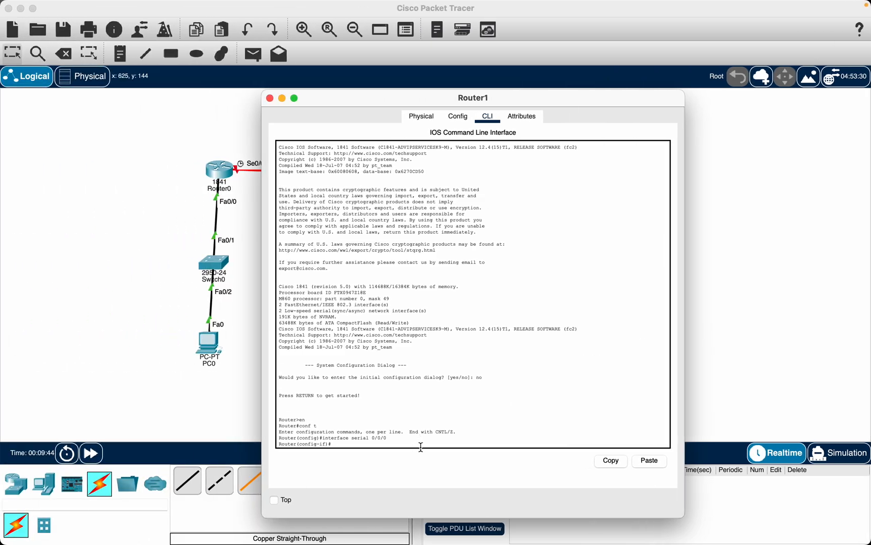
right_click(422, 450)
left_click(432, 460)
key("Return")
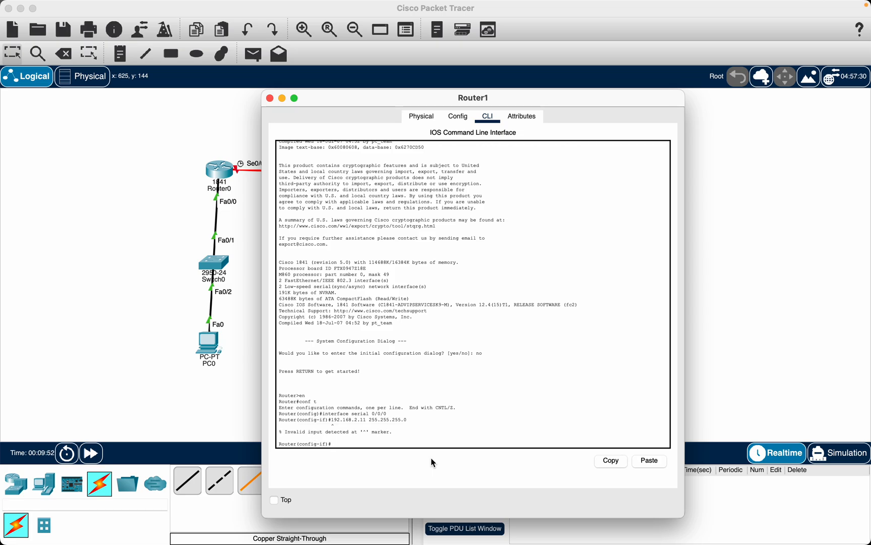
Try to assign the serial 0/0/0 address on Router1 with "ip 192.168.2.11 255.255.255.252"
type("ip")
right_click(401, 445)
left_click(418, 456)
key("Return")
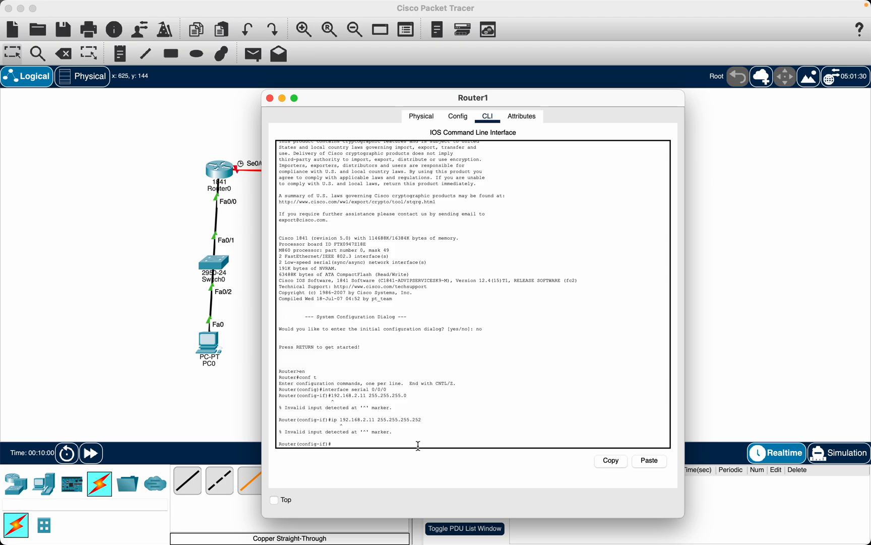
Try to assign the serial 0/0/0 address on Router1 with "ip 192.168.2.11 255.255.255.0"
right_click(333, 444)
left_click(346, 456)
type("ip 192.168.2.11 255.255.255.0")
left_click(422, 443)
key("Return")
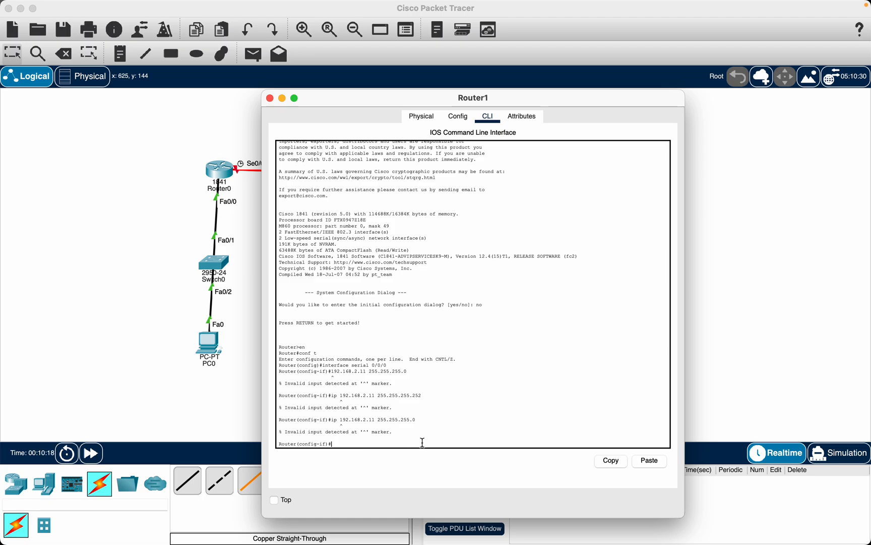
Check Router 1's address command in the Word document, then run "ip add 192.168.2.11 255.255.255.0" on Router1's serial 0/0/0 in Packet Tracer
key("super+Tab")
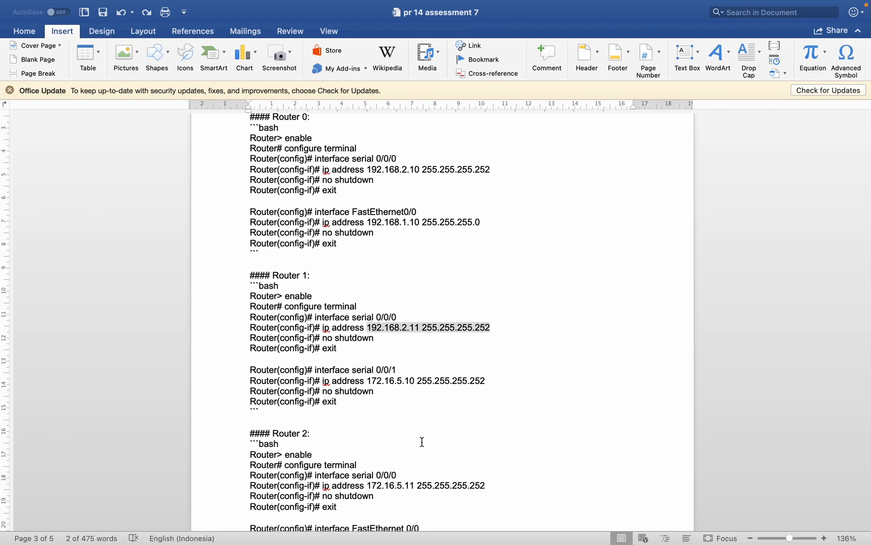
key("super+c")
key("super+Tab")
key("super+v")
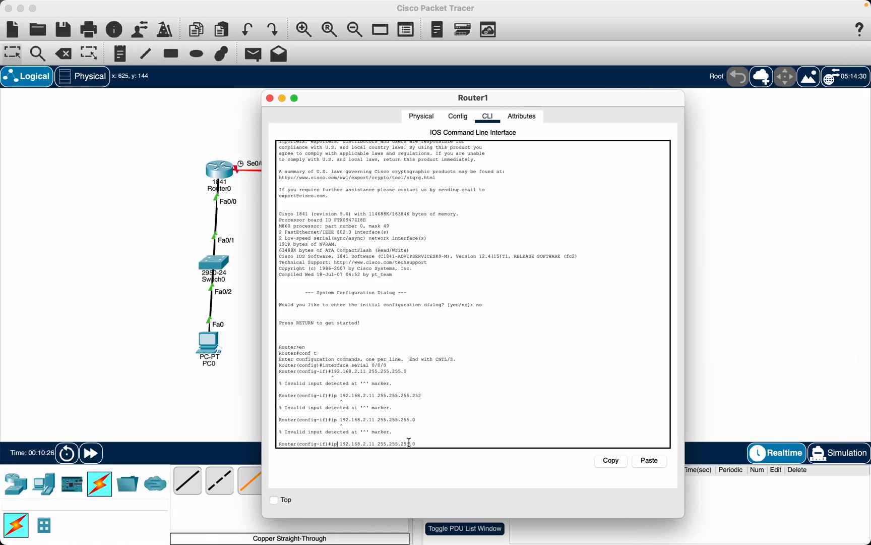
type("add")
key("Return")
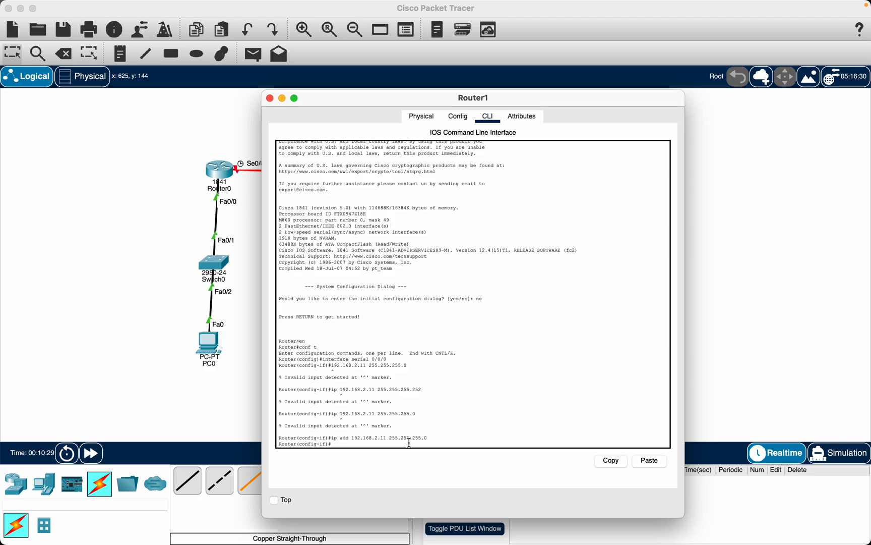
Enable Router1's serial 0/0/0 interface with no shu and return to global configuration mode with ex
type("no shu")
key("Return")
key("Return")
type("ex")
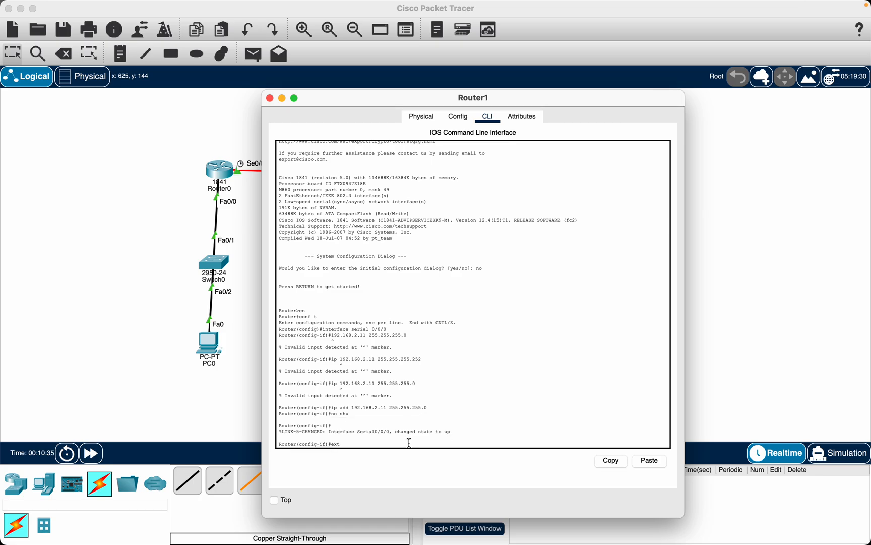
type("t")
key("BackSpace")
key("Return")
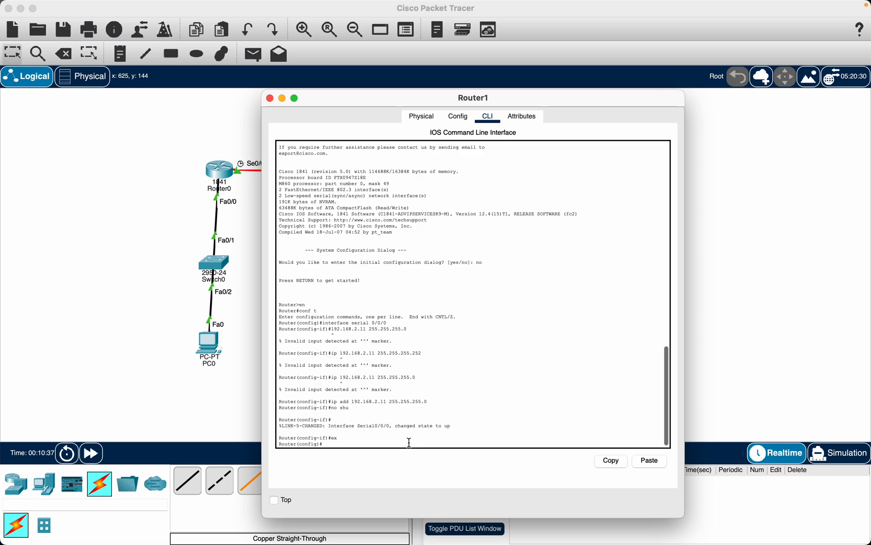
Copy "interface serial 0/0/1" from Router 1's section of the Word document and run it in Router1's CLI in Packet Tracer
key("super+Tab")
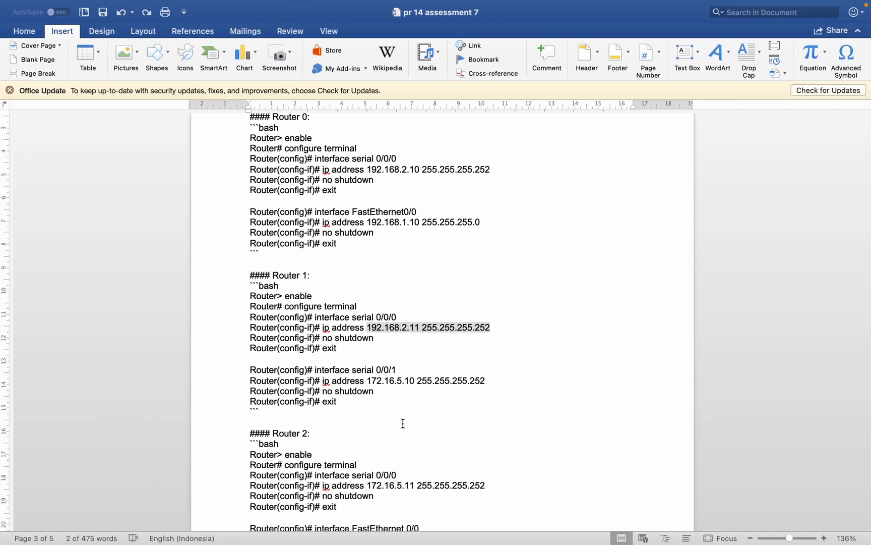
left_click_drag(314, 369, 397, 370)
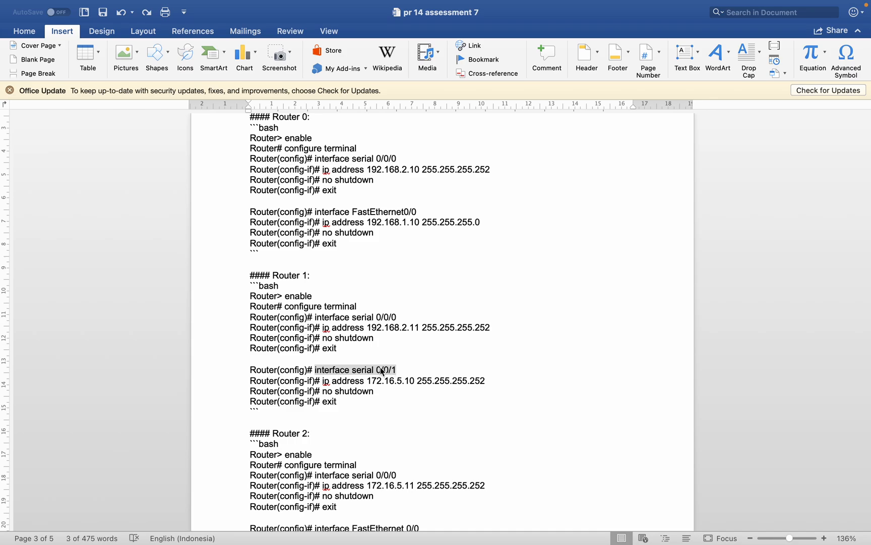
key("super+Tab")
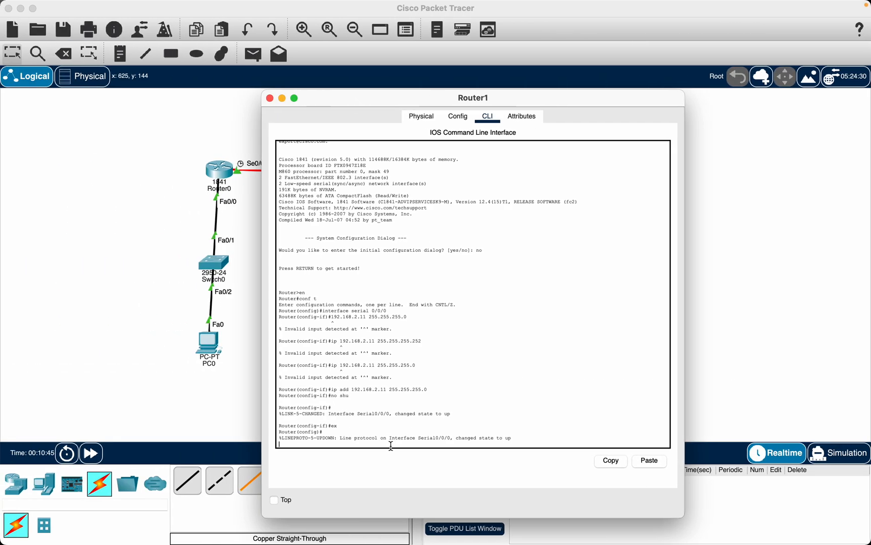
key("Return")
right_click(390, 447)
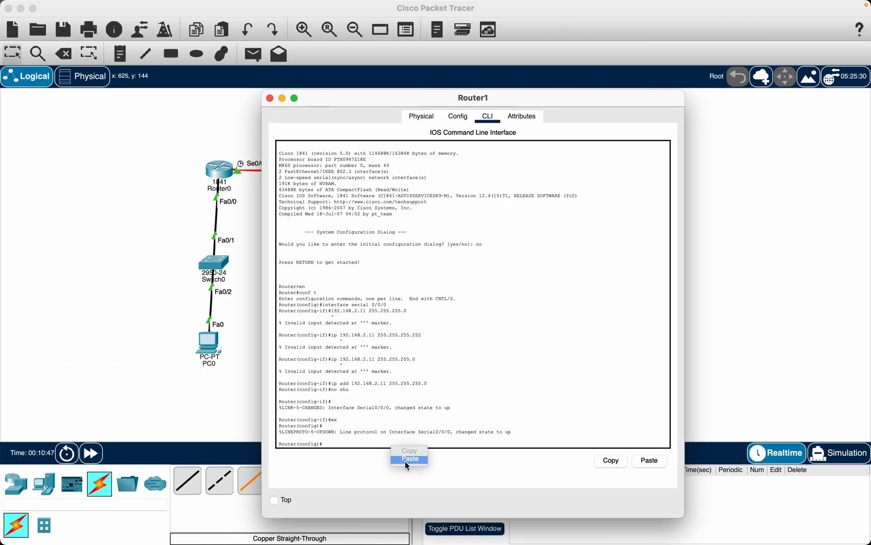
left_click(406, 460)
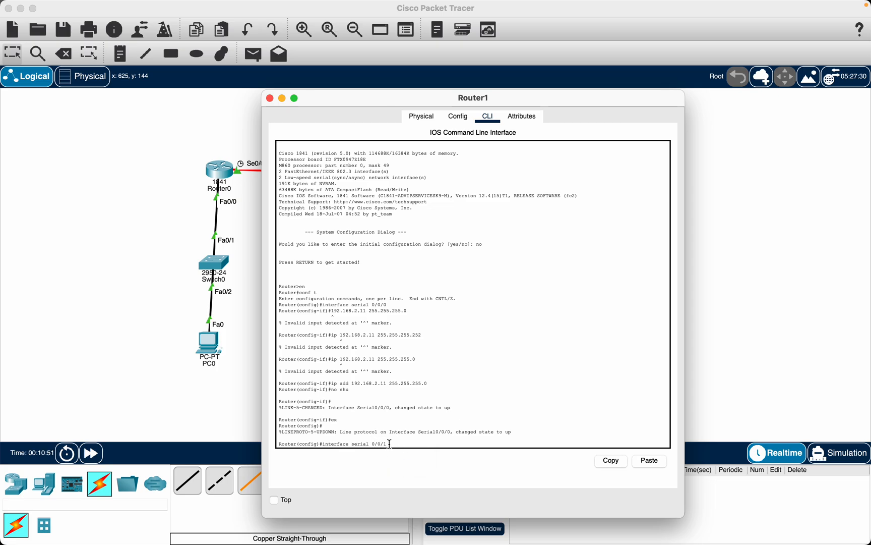
key("Return")
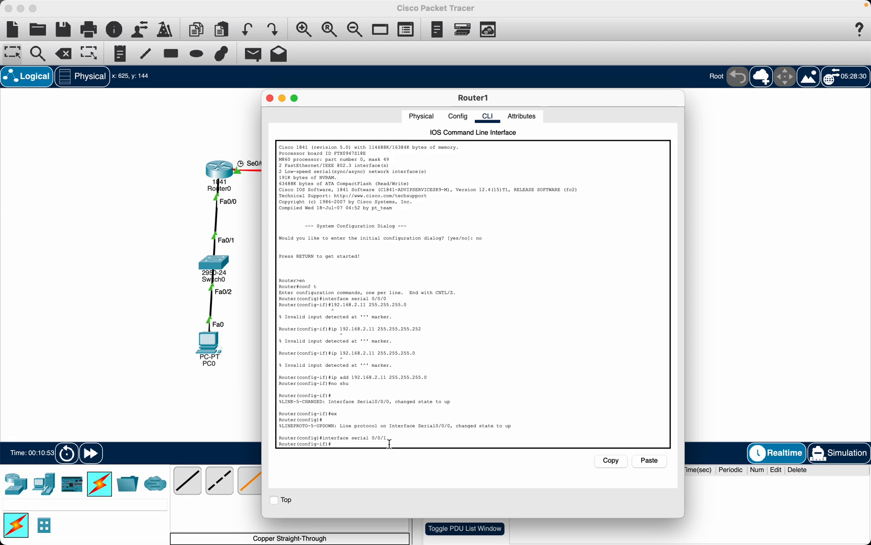
Copy Router 1's serial 0/0/1 address command from Word and run it on Router1 in Packet Tracer as "ip address 172.16.5.10 255.255.255.0"
key("ctrl+Right")
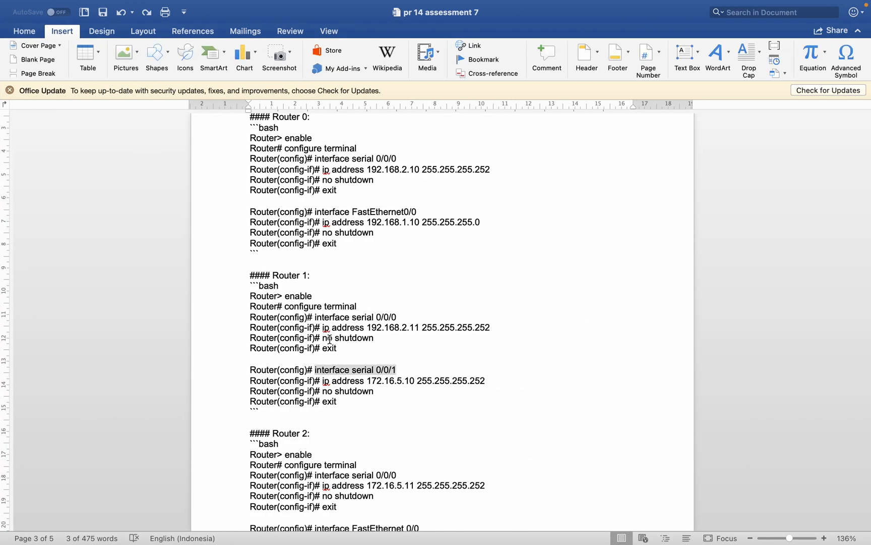
left_click_drag(322, 381, 480, 381)
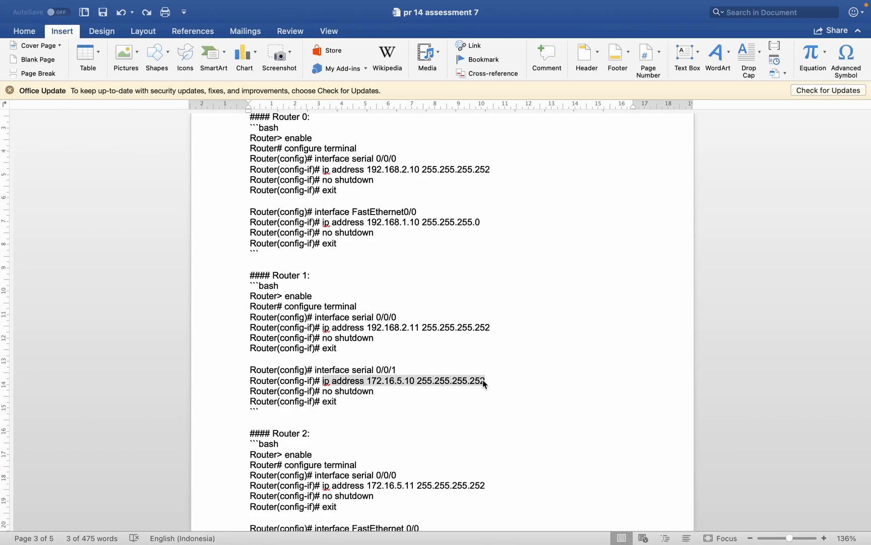
key("ctrl+Left")
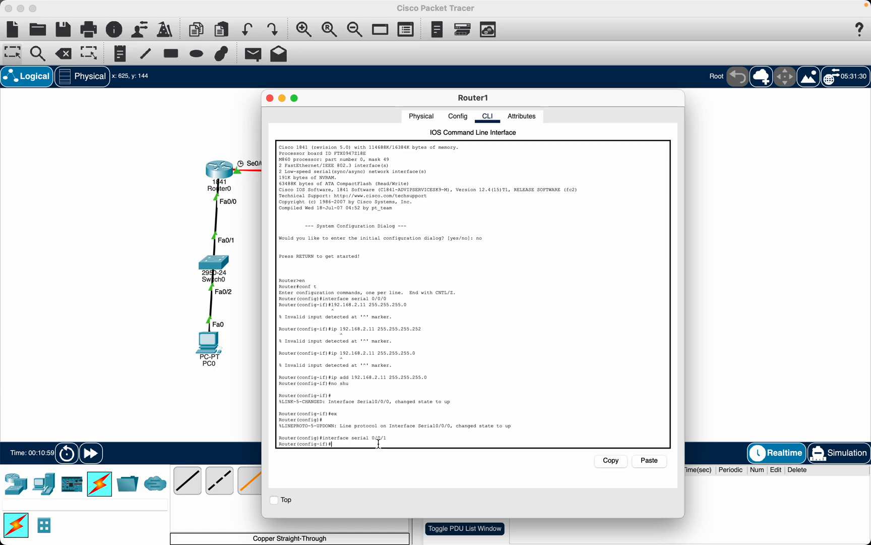
right_click(372, 443)
left_click(381, 457)
key("BackSpace")
key("BackSpace")
key("BackSpace")
type("0")
key("Return")
Enable Router1's serial 0/0/1 interface with no shu and return to global configuration mode with ex
type("no shu")
key("Return")
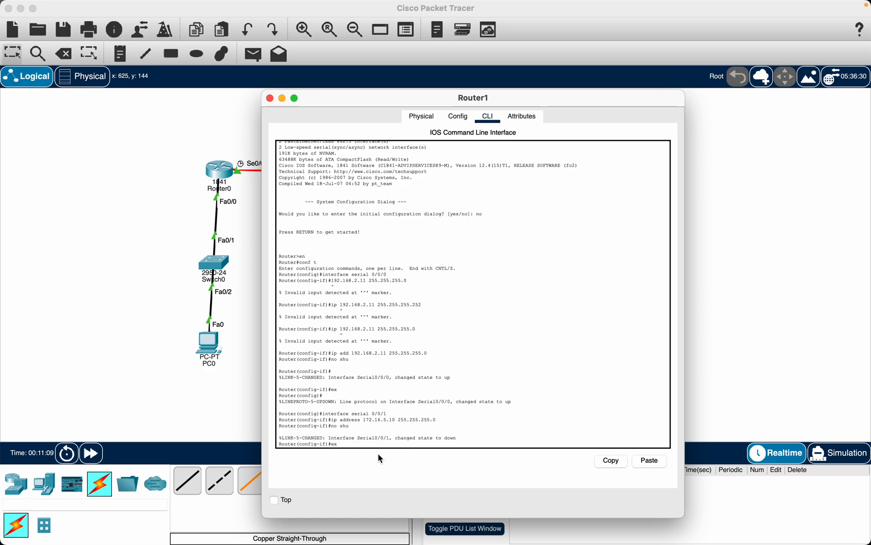
key("Return")
Check the Router 2 commands in the Word document, then return to Packet Tracer and close Router1's window
key("ctrl+Right")
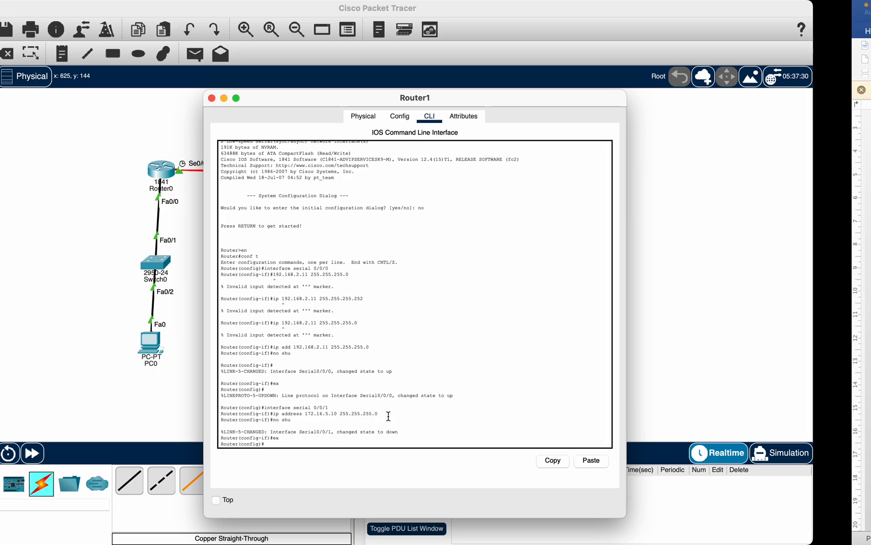
scroll(389, 415, "down", 3)
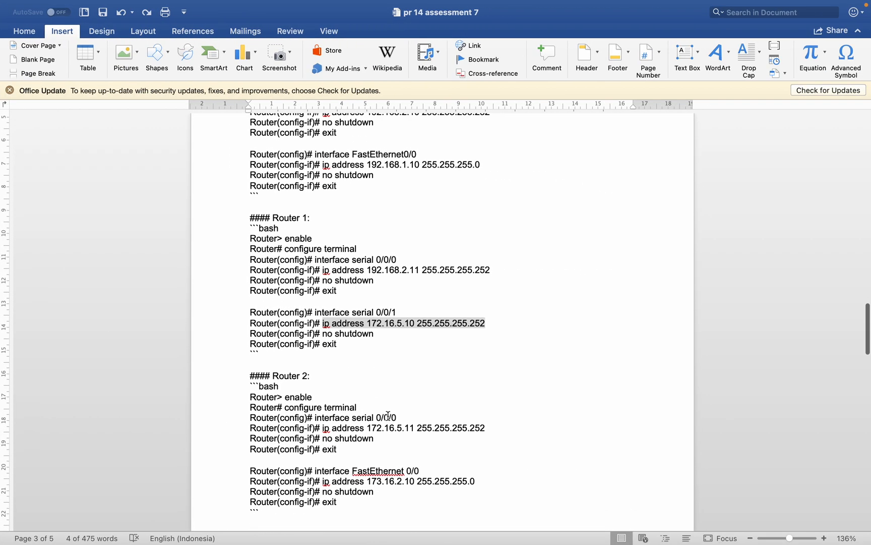
key("ctrl+Left")
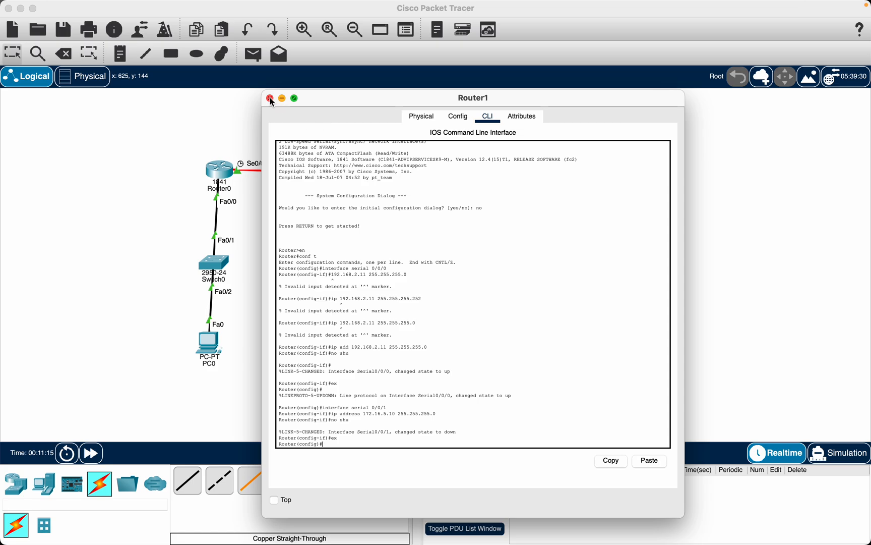
left_click(270, 98)
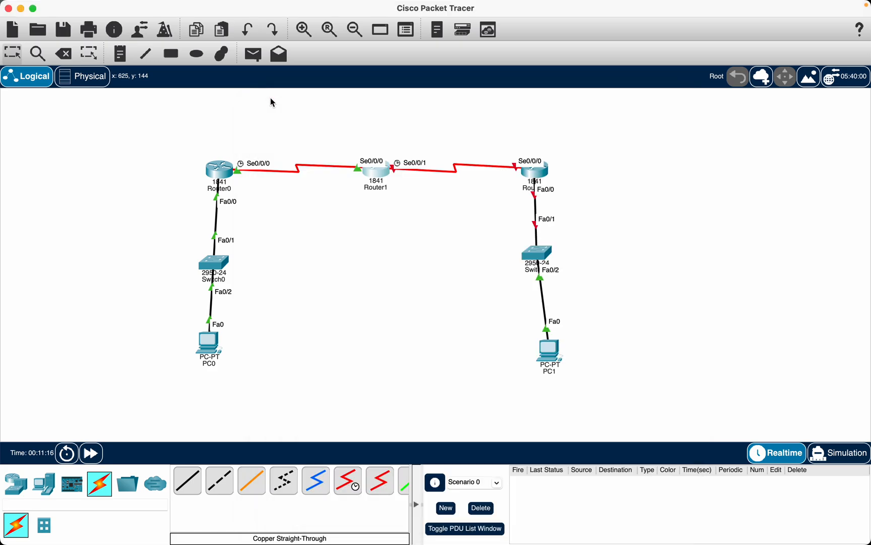
Open Router2's CLI, answer no to the initial configuration dialog, and enter global configuration mode with en and conf t
left_click(546, 181)
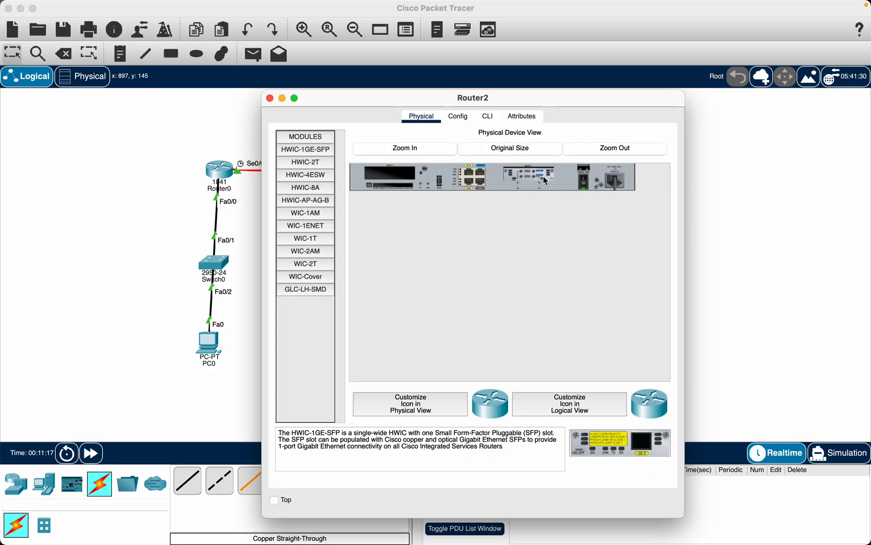
left_click(488, 117)
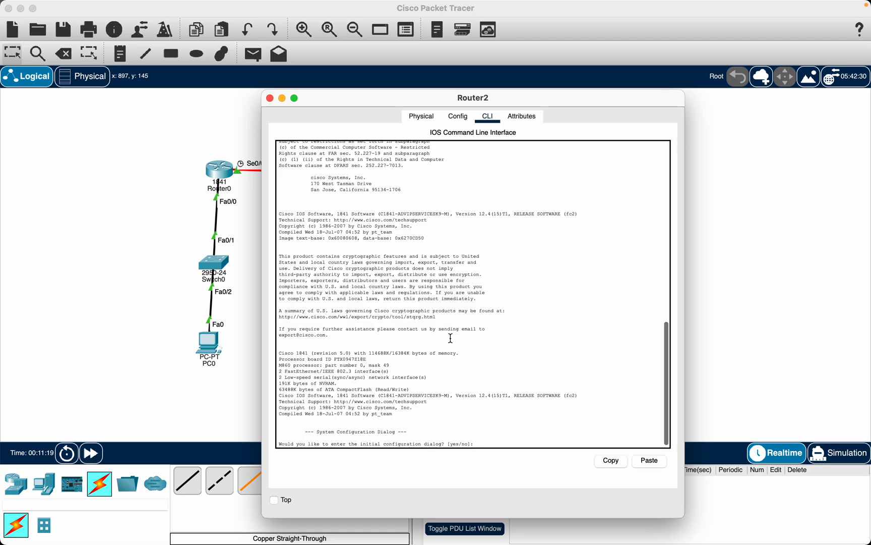
key("Return")
key("Return")
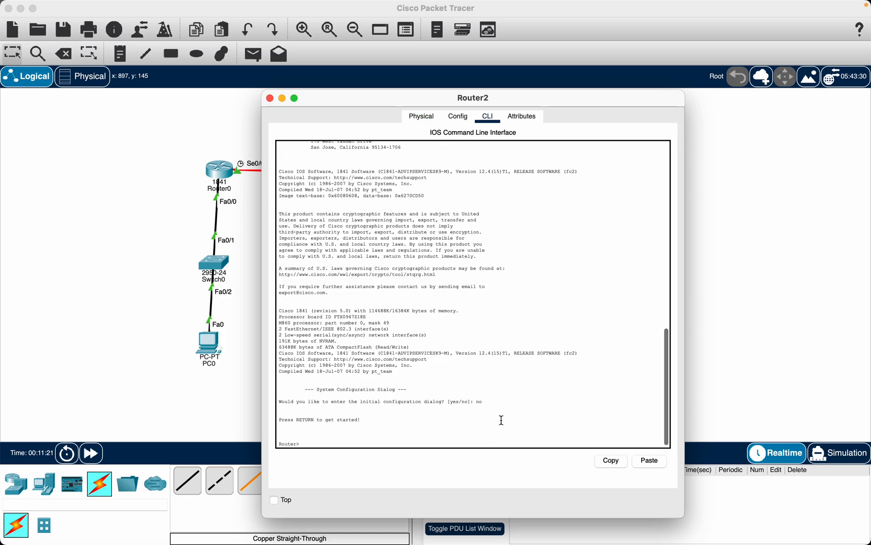
type("en")
key("Return")
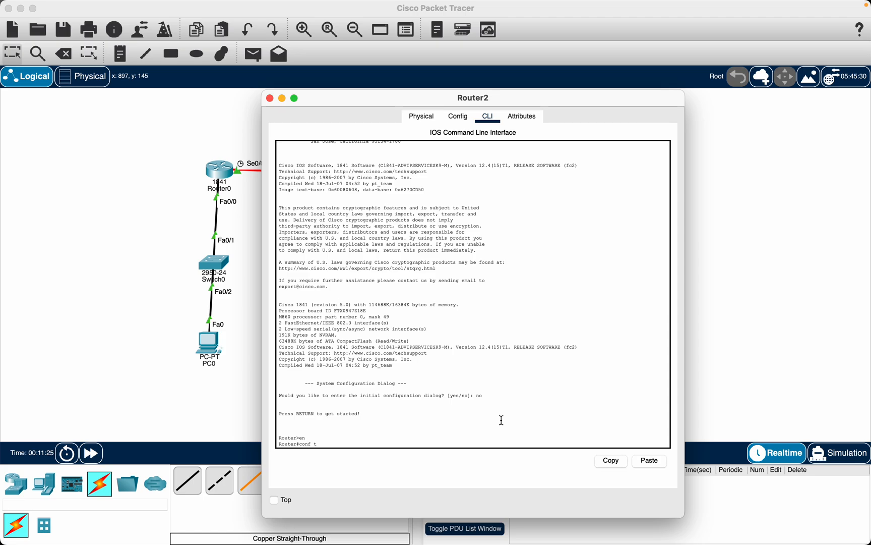
type("conf t")
key("Return")
Copy "interface serial 0/0/0" from Router 2's section of the Word document and run it in Router2's CLI in Packet Tracer
key("super+Tab")
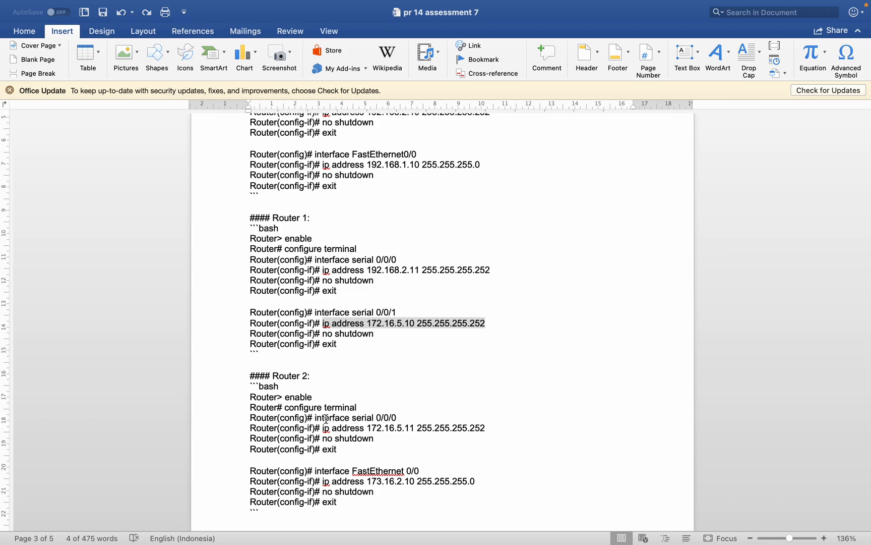
scroll(326, 418, "down", 2)
left_click_drag(315, 397, 398, 400)
key("super+c")
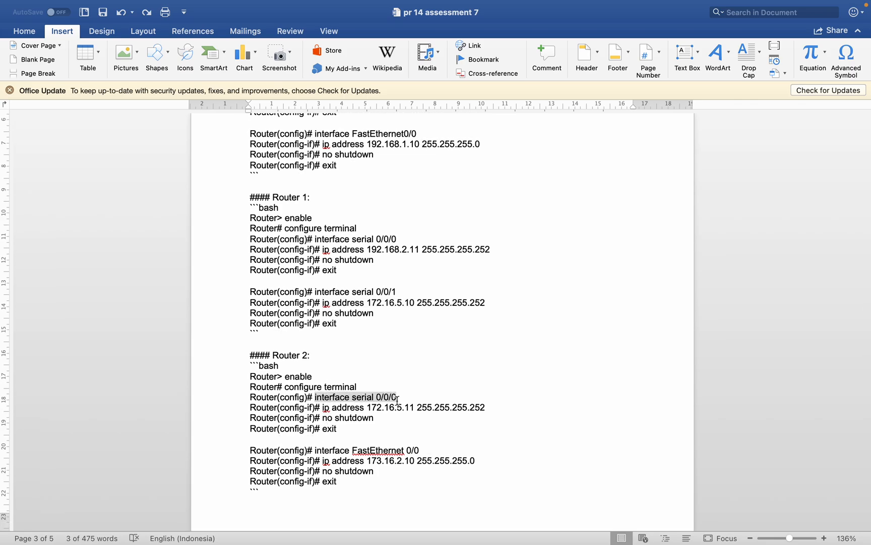
key("ctrl+Left")
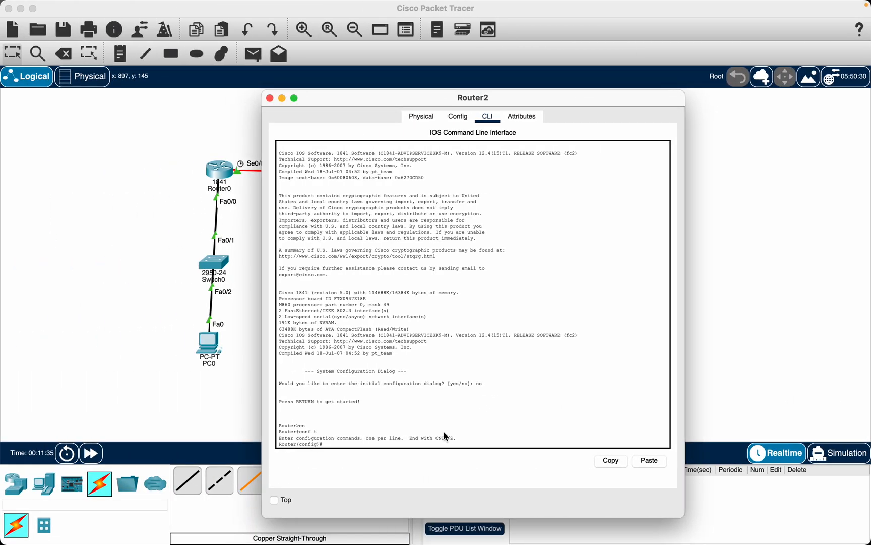
right_click(438, 448)
left_click(445, 456)
key("Return")
Copy Router 2's serial 0/0/0 address command from Word and run it on Router2 in Packet Tracer as "ip address 172.16.5.11 255.255.255.0"
key("ctrl+Right")
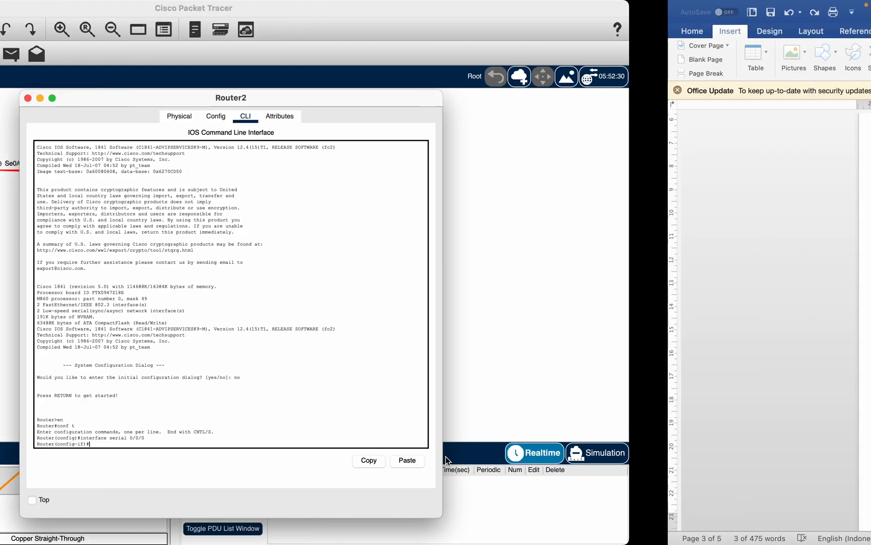
left_click_drag(322, 408, 485, 408)
key("super+c")
key("ctrl+Left")
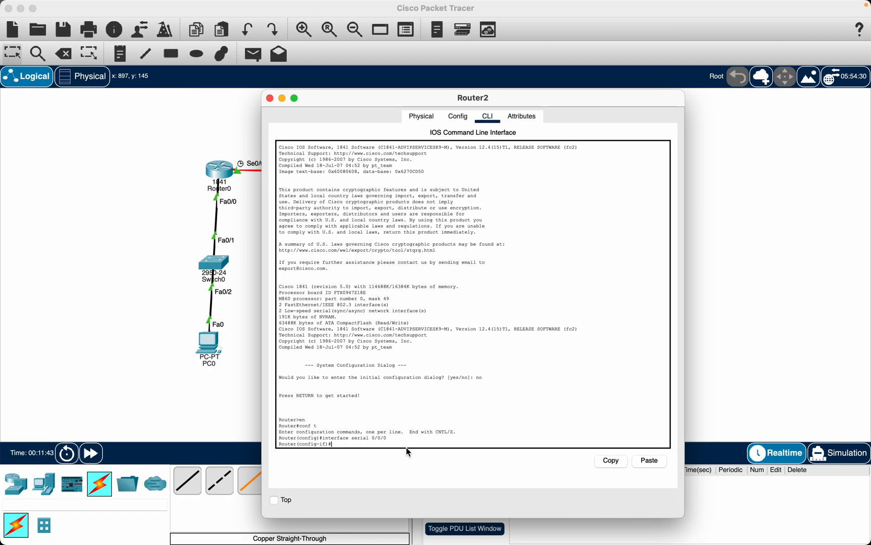
right_click(401, 443)
left_click(412, 456)
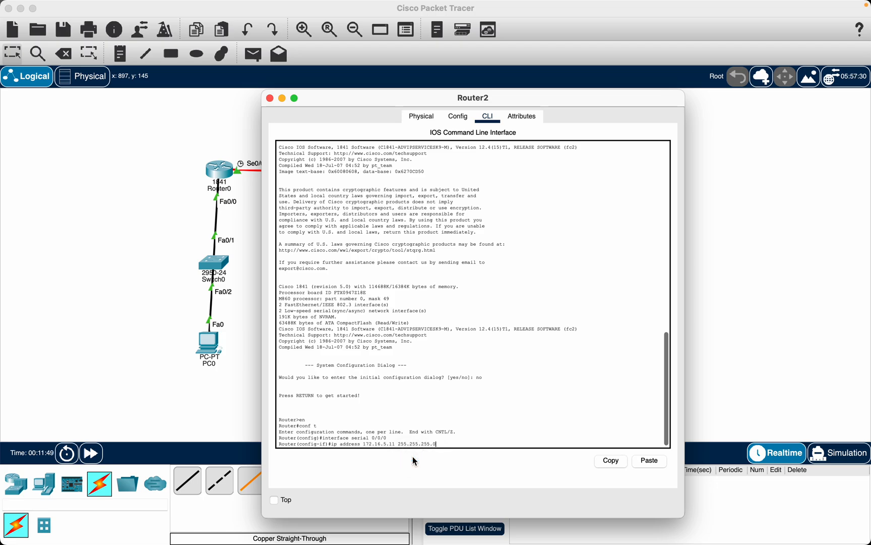
key("Return")
Enable Router2's serial 0/0/0 interface with no shu and return to global configuration mode with ex
key("ctrl+Right")
key("ctrl+Left")
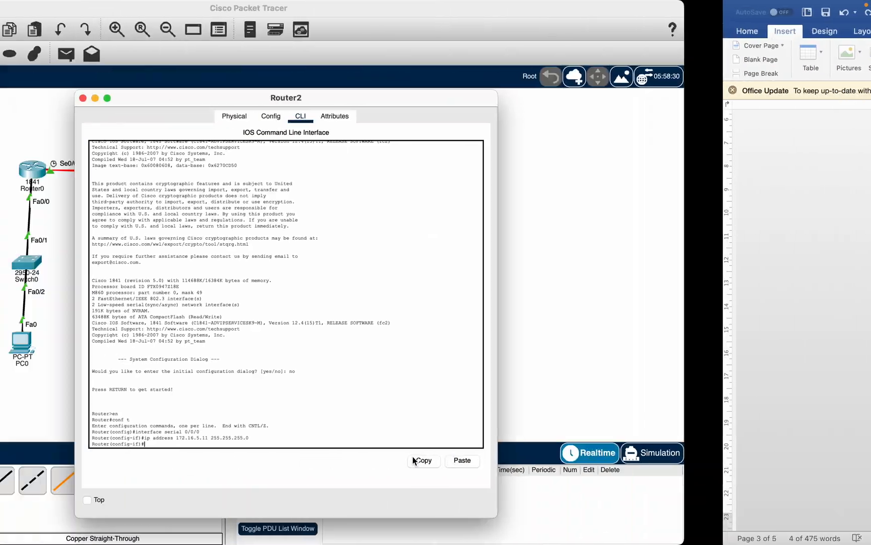
type("no shu")
key("Return")
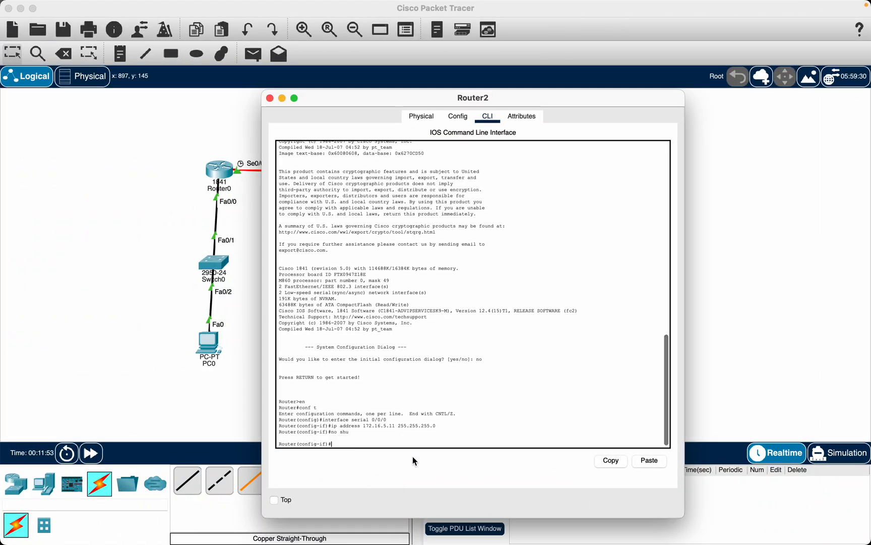
type("ex")
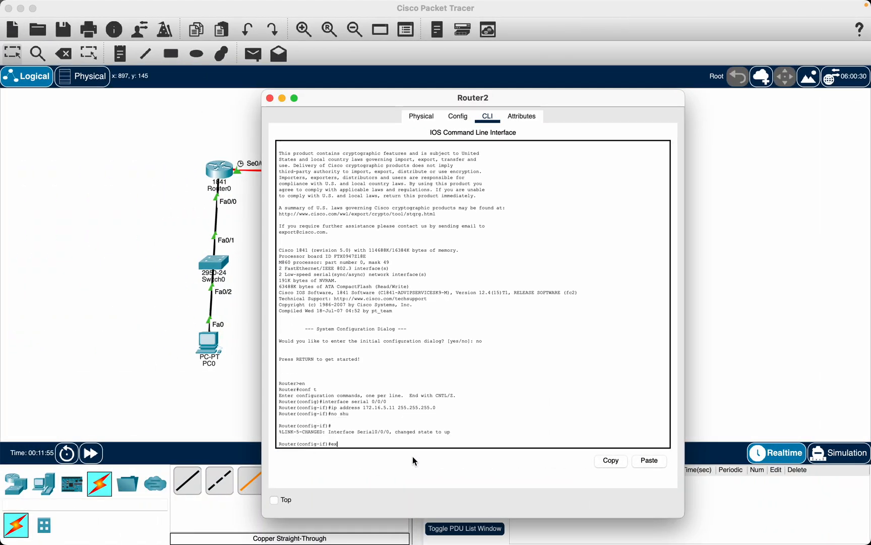
key("Return")
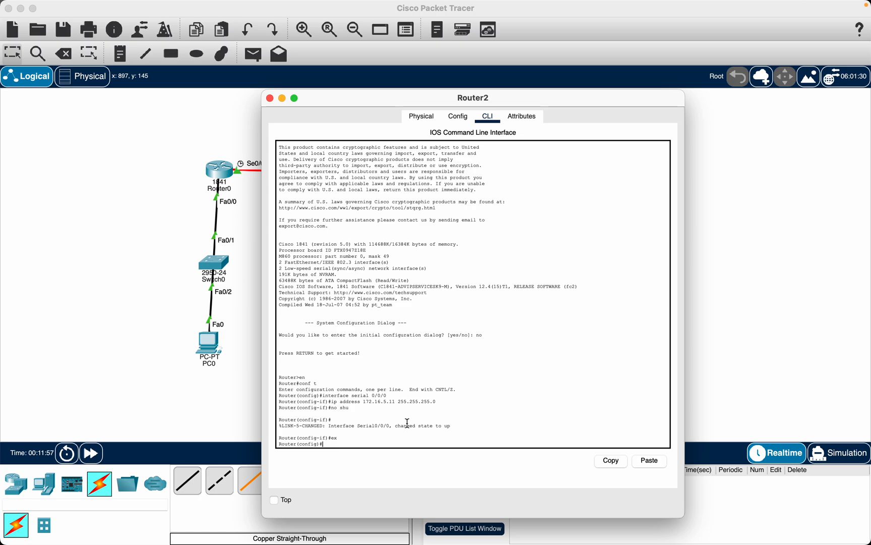
Copy "interface FastEthernet 0/0" from the Word document, move Router2's window off the topology in Packet Tracer, and run the command in its CLI
key("ctrl+Right")
left_click_drag(315, 451, 417, 457)
key("super+c")
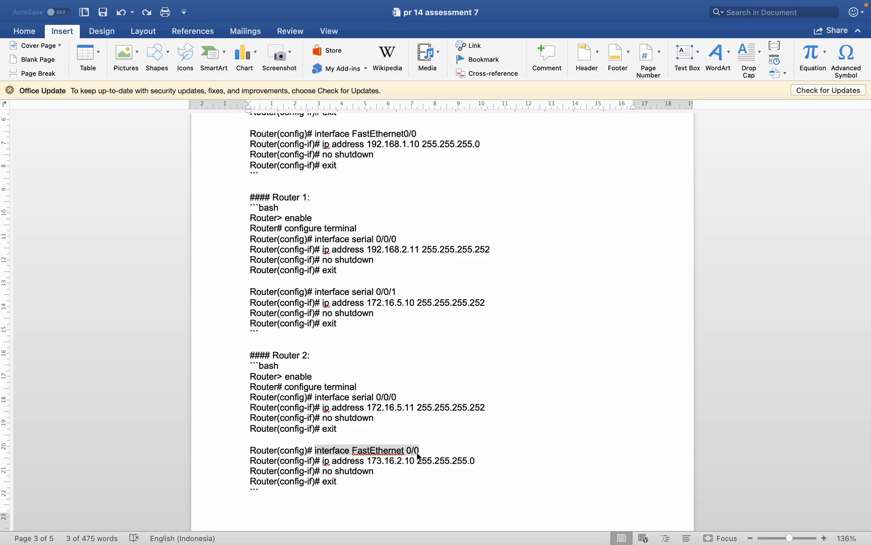
key("ctrl+Left")
left_click_drag(609, 100, 415, 91)
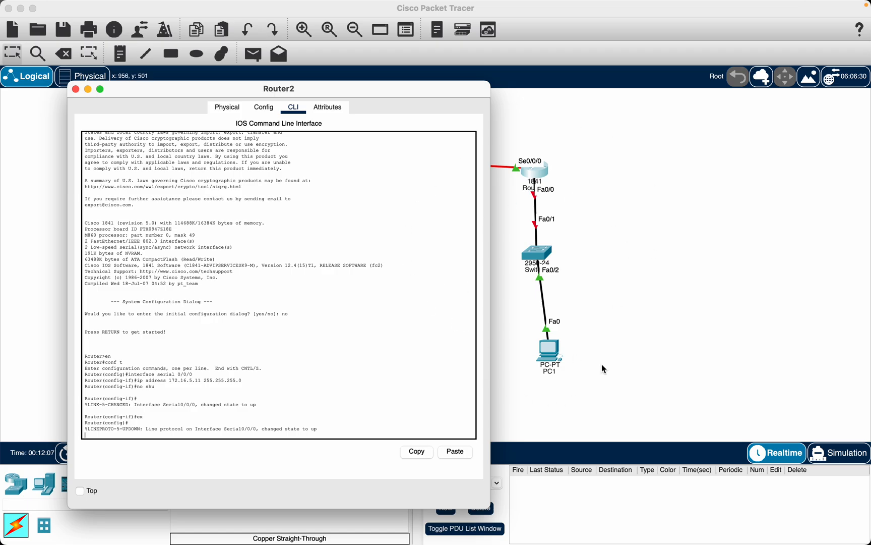
scroll(213, 353, "down", 1)
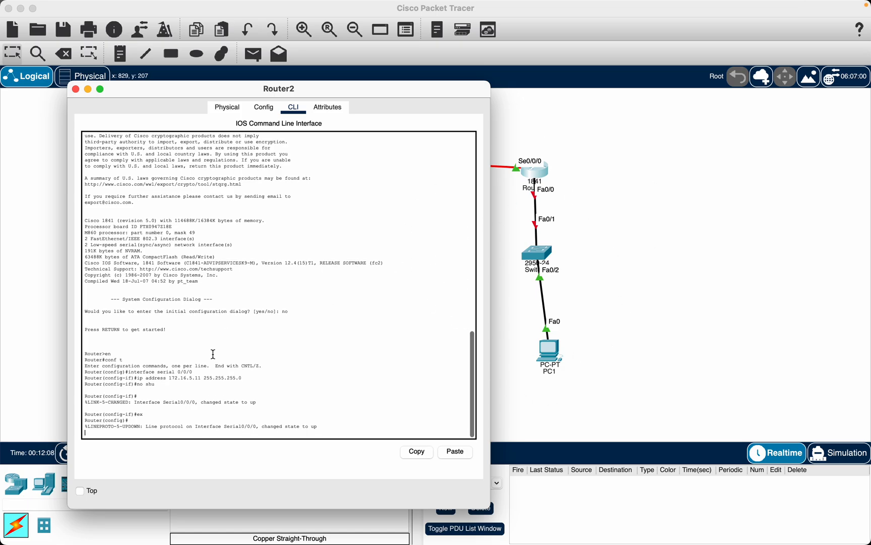
key("Return")
right_click(149, 433)
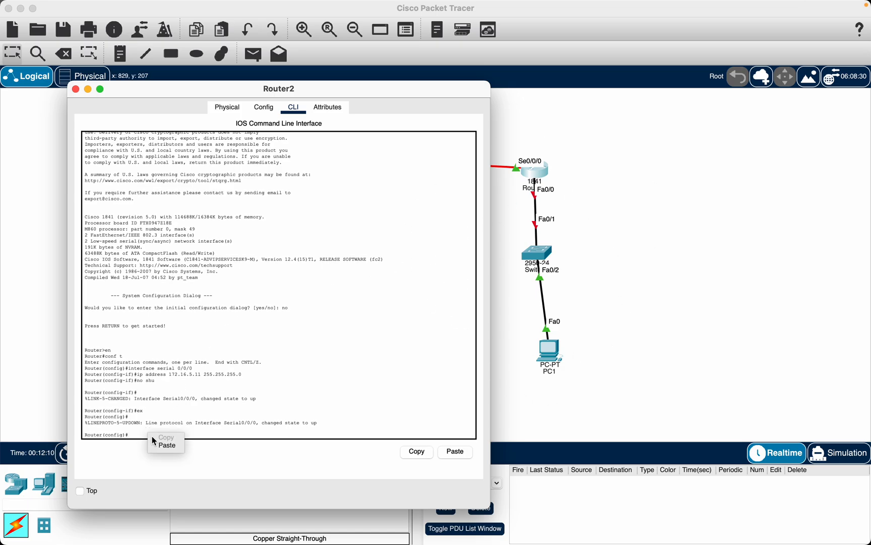
left_click(162, 446)
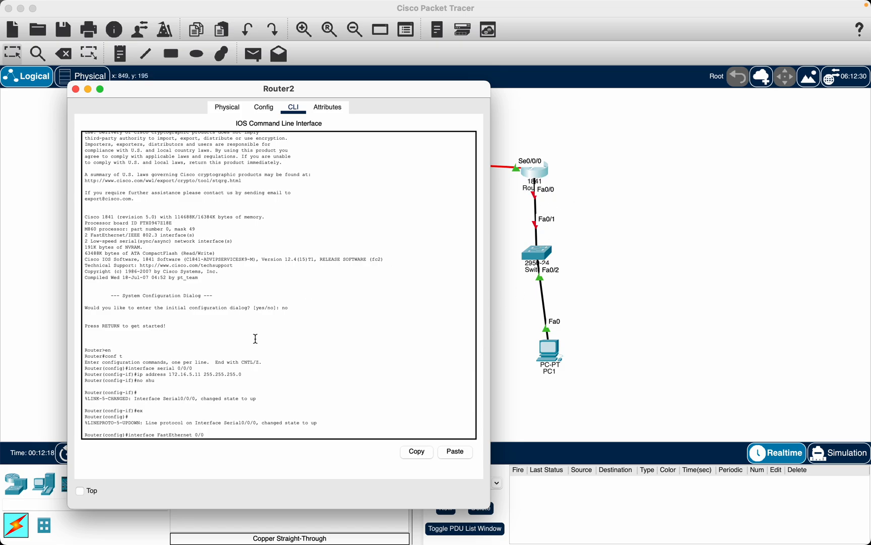
key("Return")
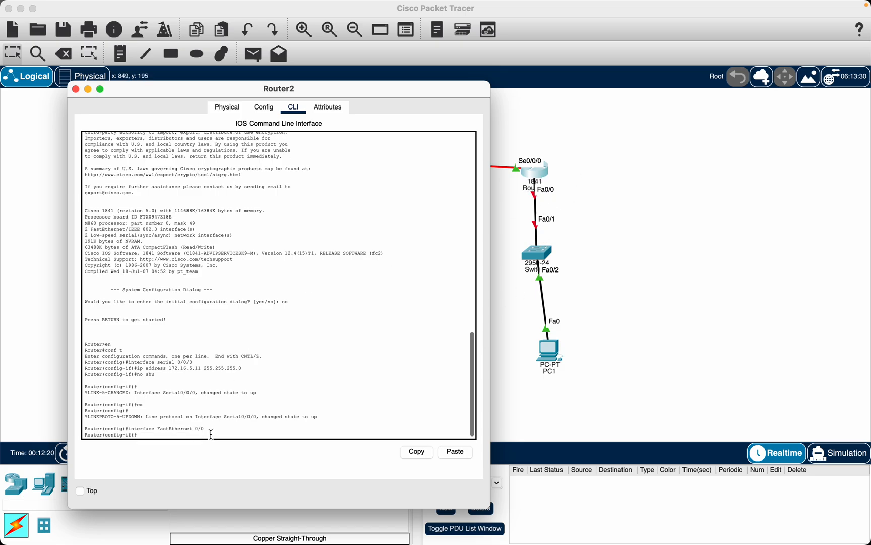
Copy "ip address 173.16.2.10 255.255.255.0" from Router 2's section of the Word document and run it in Router2's CLI in Packet Tracer
key("ctrl+Right")
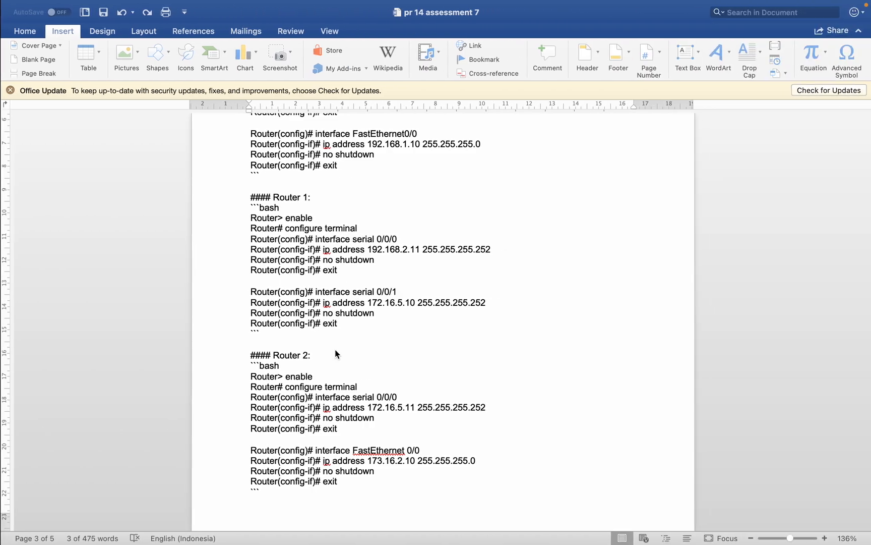
left_click_drag(322, 461, 477, 460)
key("super+c")
key("ctrl+Left")
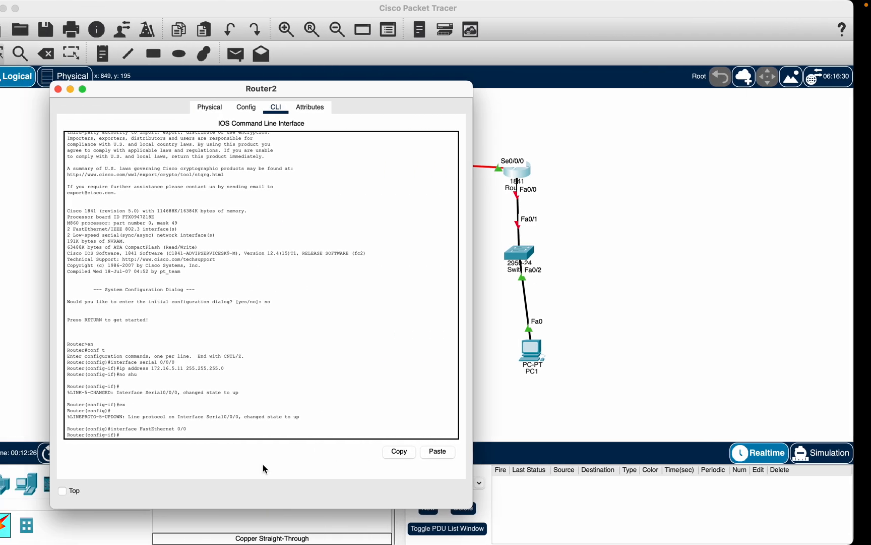
right_click(190, 435)
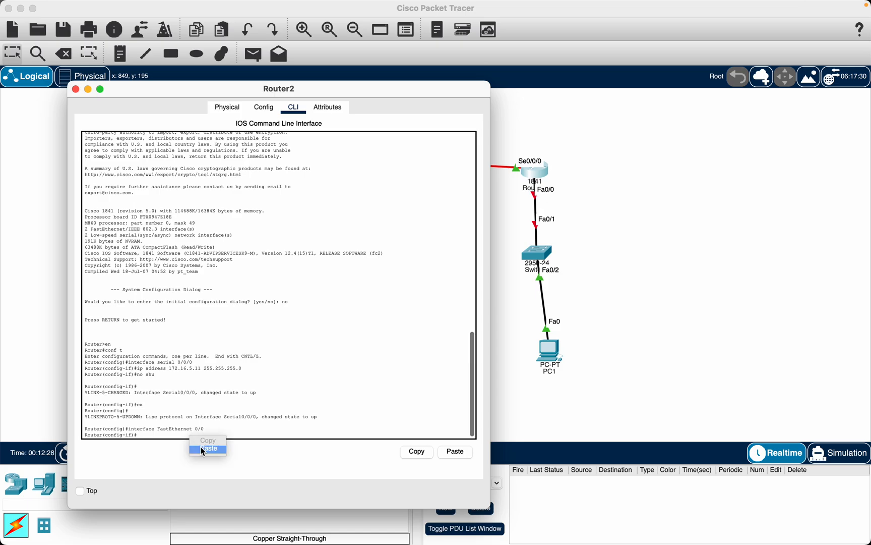
left_click(201, 447)
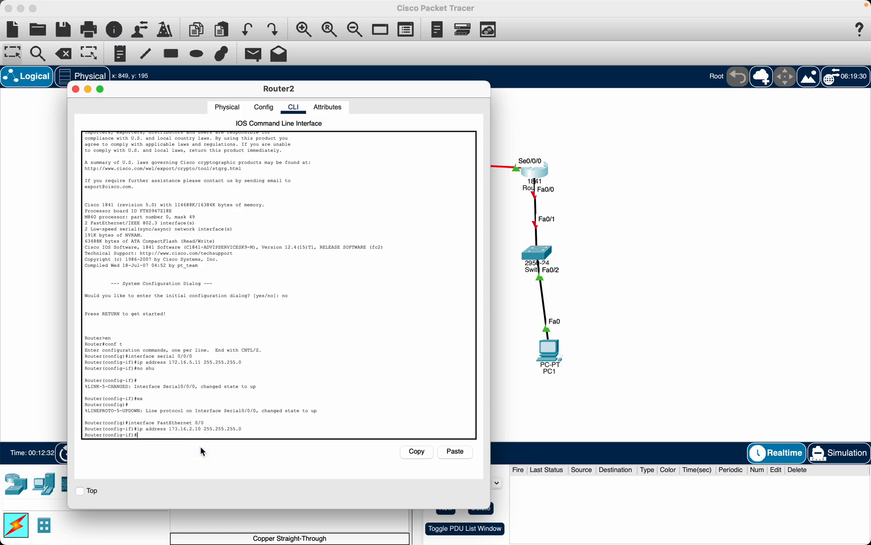
Enable Router2's FastEthernet 0/0 interface with no shu and return to global configuration mode with ex
type("no shu")
key("Return")
type("ex")
key("Return")
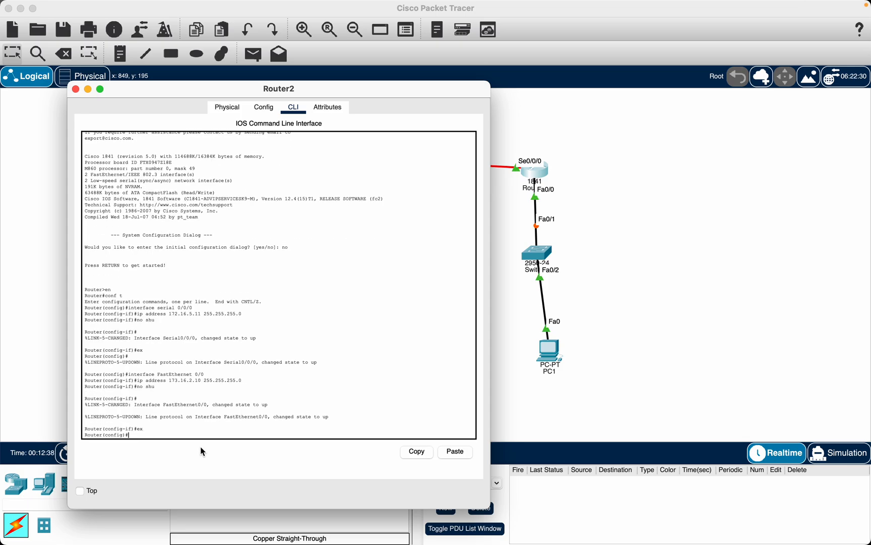
Bring up the RIP configuration section in the Word document, then minimize Router2's window and open Router0's CLI prompt in Packet Tracer
key("ctrl+Right")
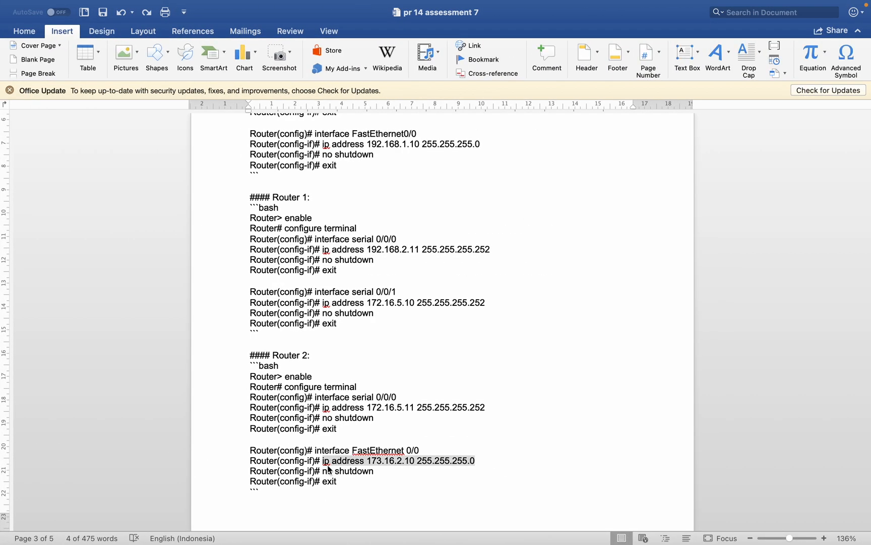
scroll(328, 465, "down", 8)
scroll(328, 465, "down", 7)
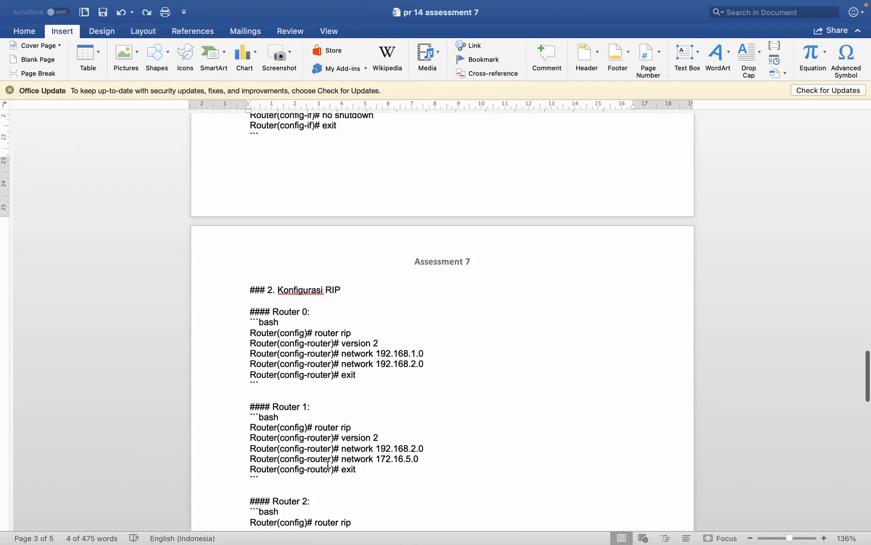
scroll(328, 465, "down", 2)
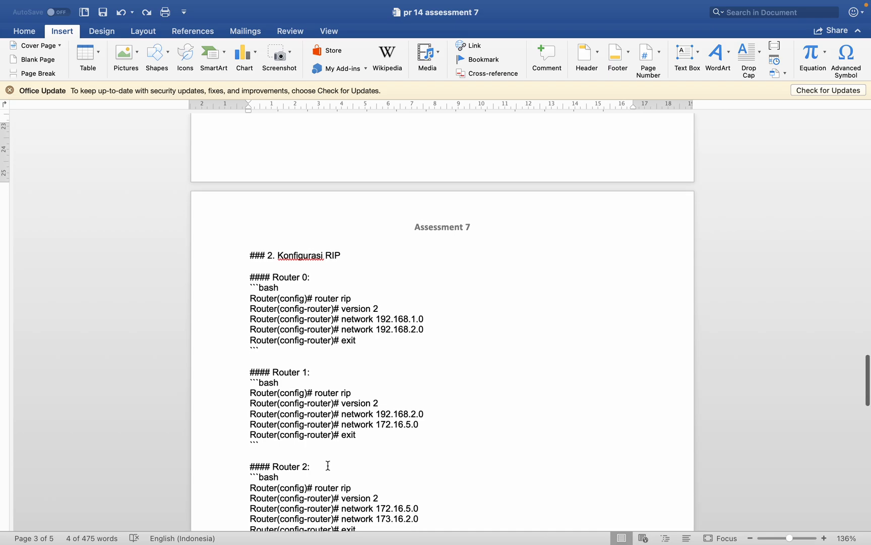
scroll(328, 465, "up", 1)
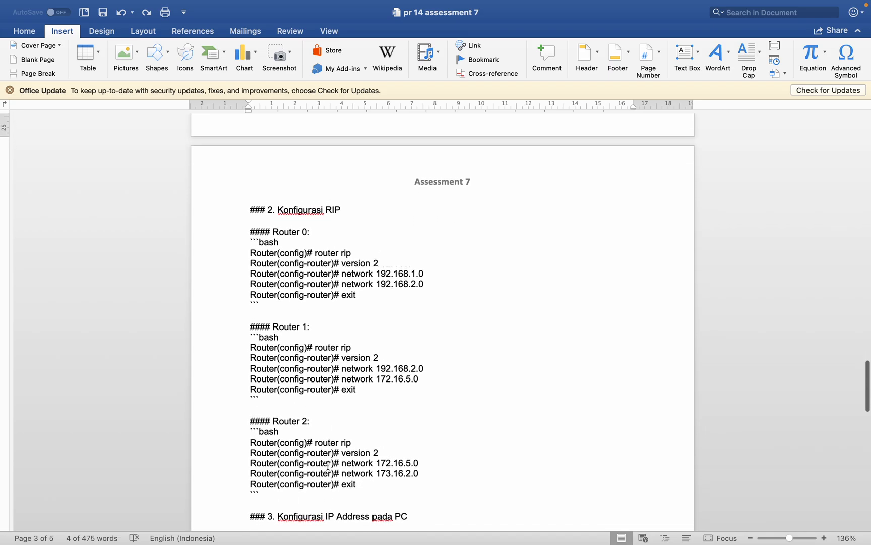
key("ctrl+Left")
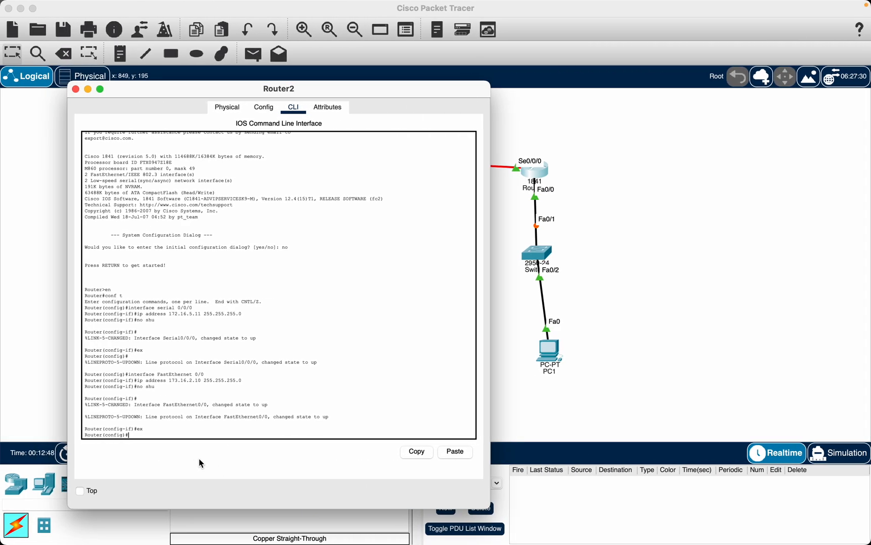
left_click(87, 89)
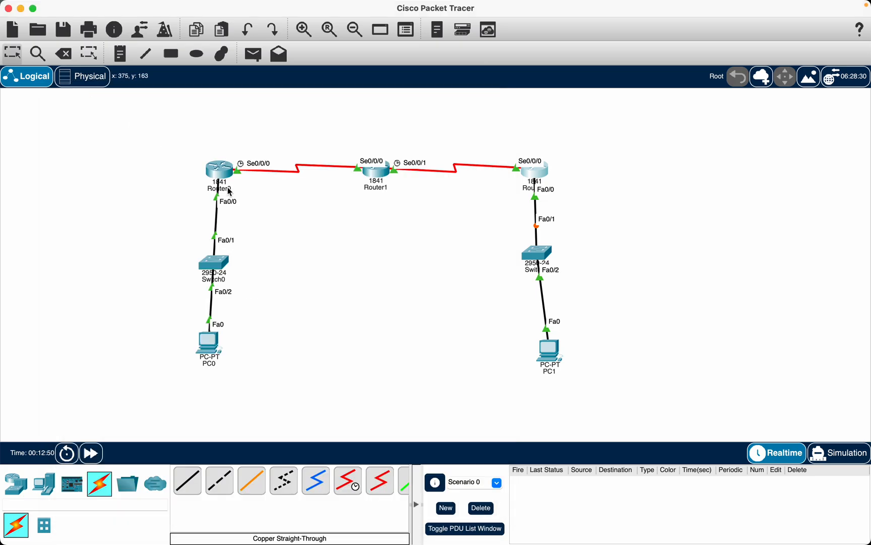
left_click(223, 177)
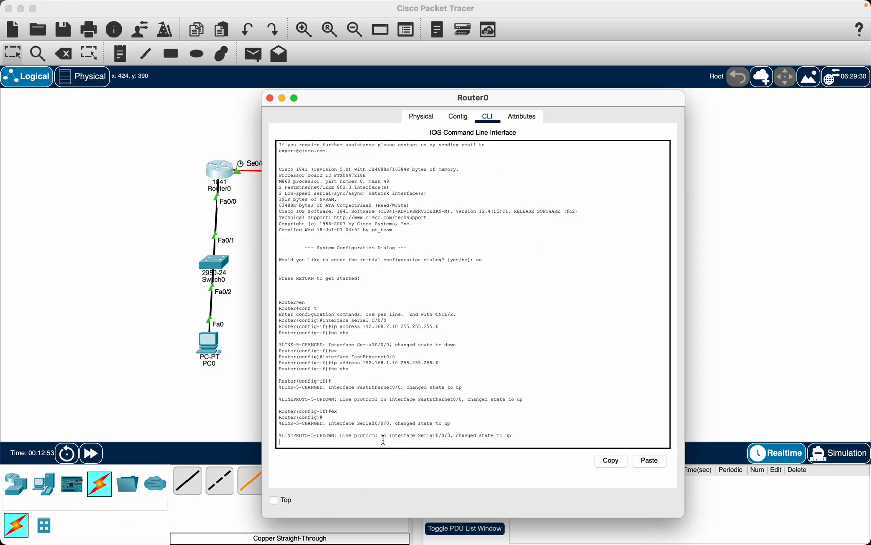
key("Return")
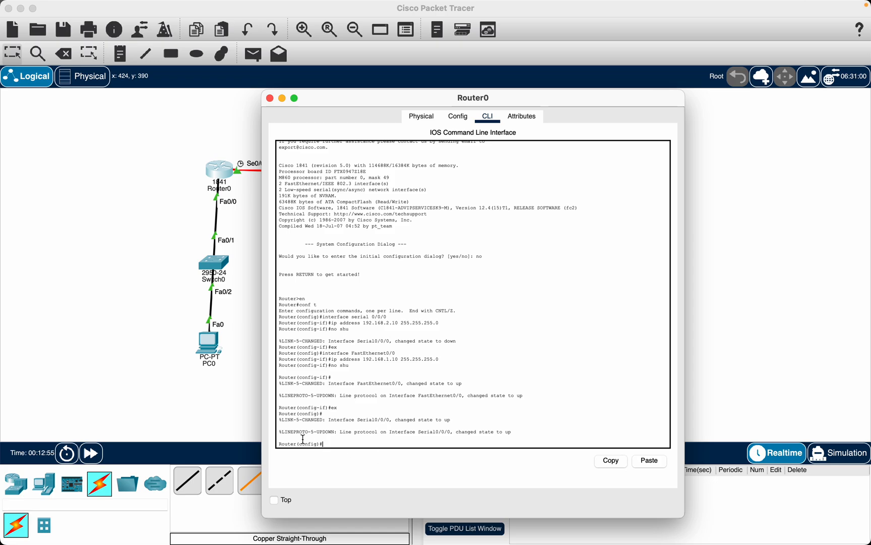
Copy "router rip" from Router 0's RIP section in Word, run it in Router0's CLI in Packet Tracer, and set version 2
key("ctrl+Right")
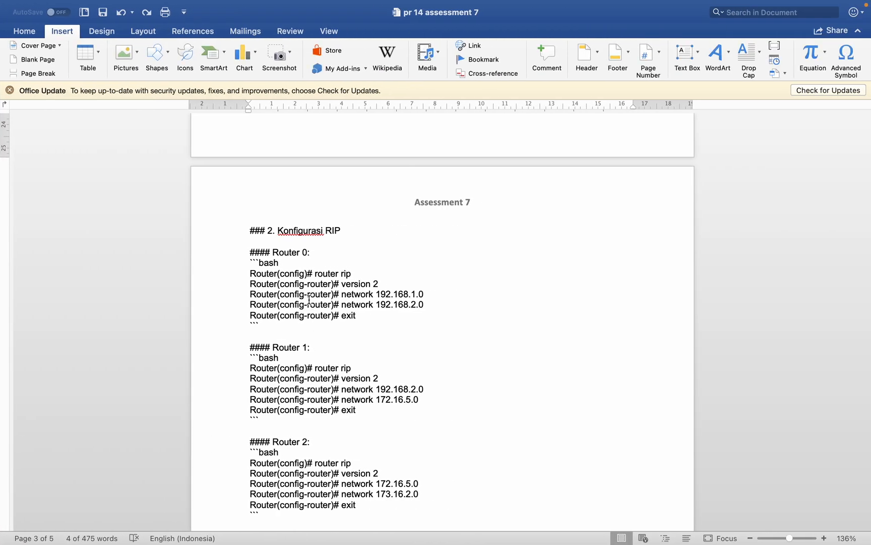
left_click_drag(314, 273, 351, 277)
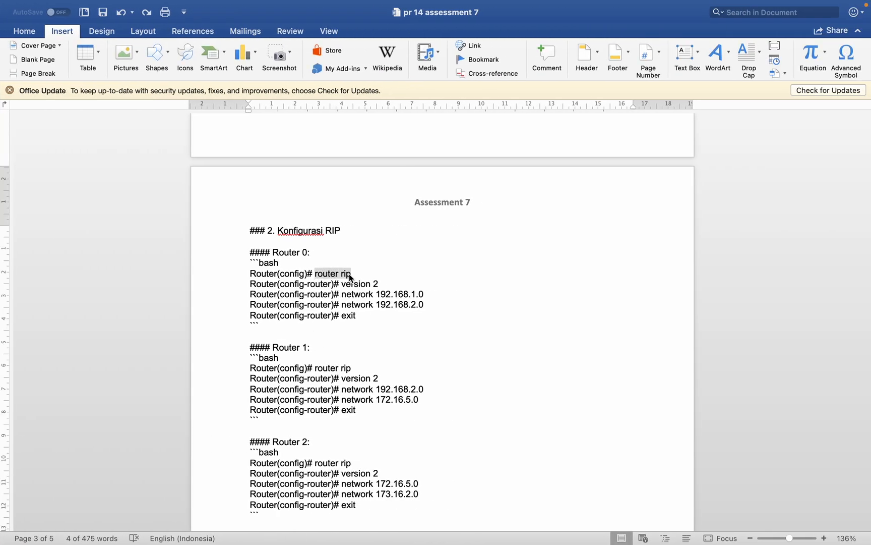
key("ctrl+Left")
right_click(331, 444)
key("Return")
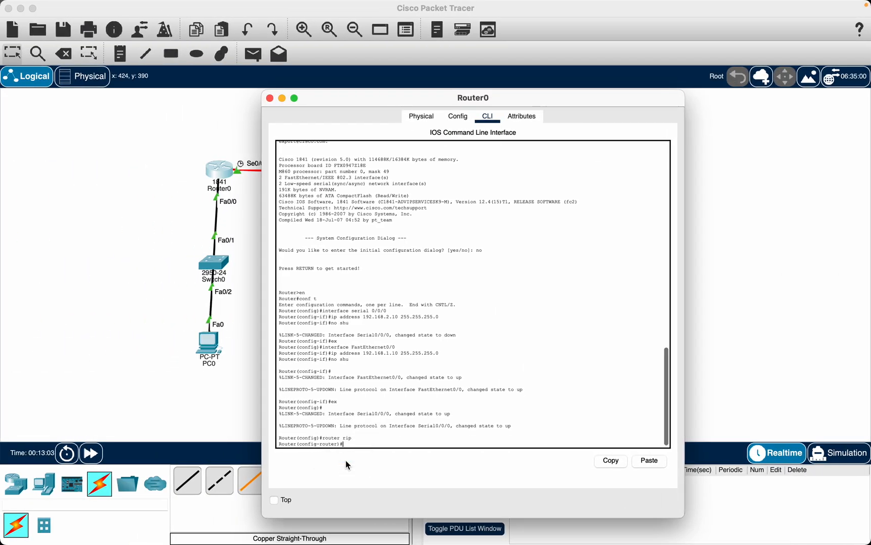
type("version")
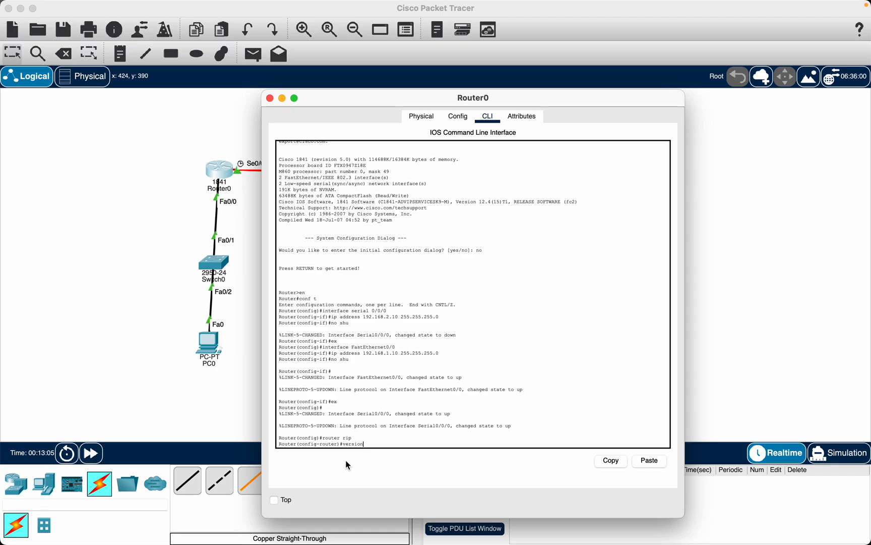
type(" 2")
key("Return")
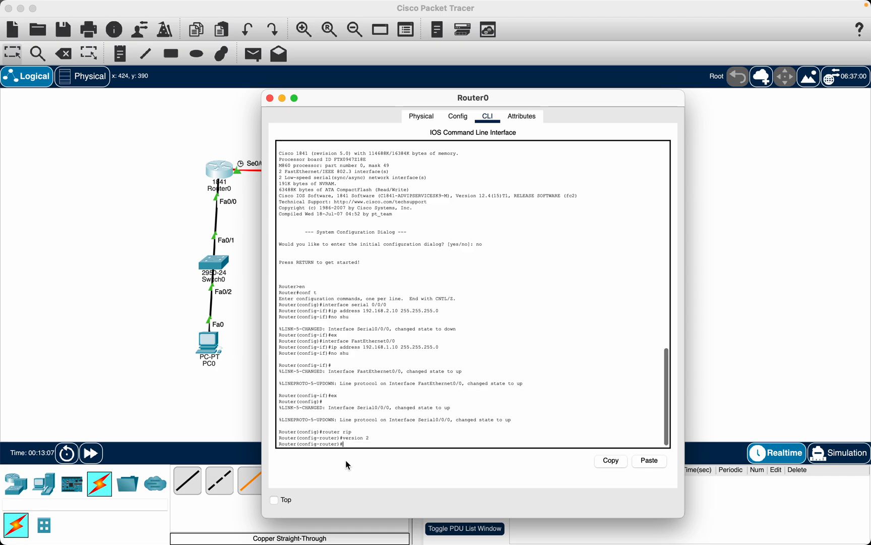
Copy "network 192.168.1.0" from Router 0's RIP section in Word and run it in Router0's CLI in Packet Tracer
key("ctrl+Right")
left_click_drag(315, 274, 423, 295)
key("super+c")
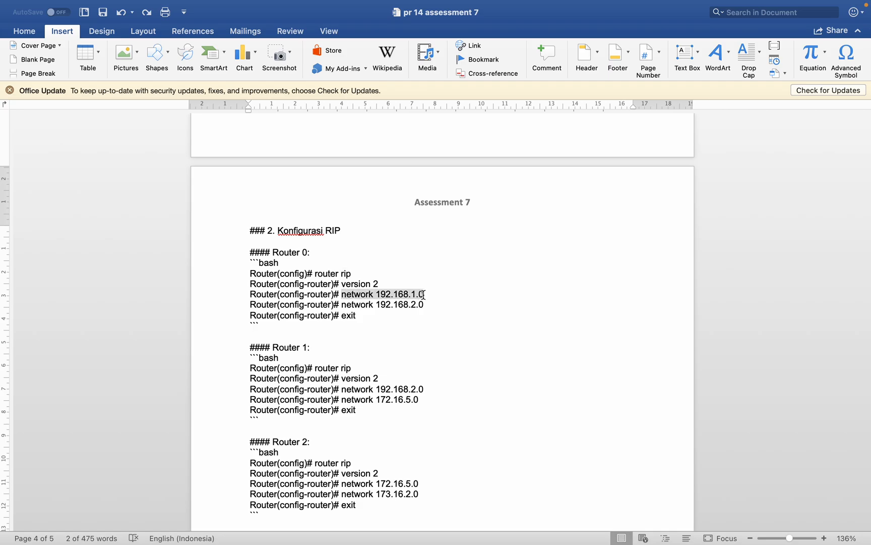
key("ctrl+Left")
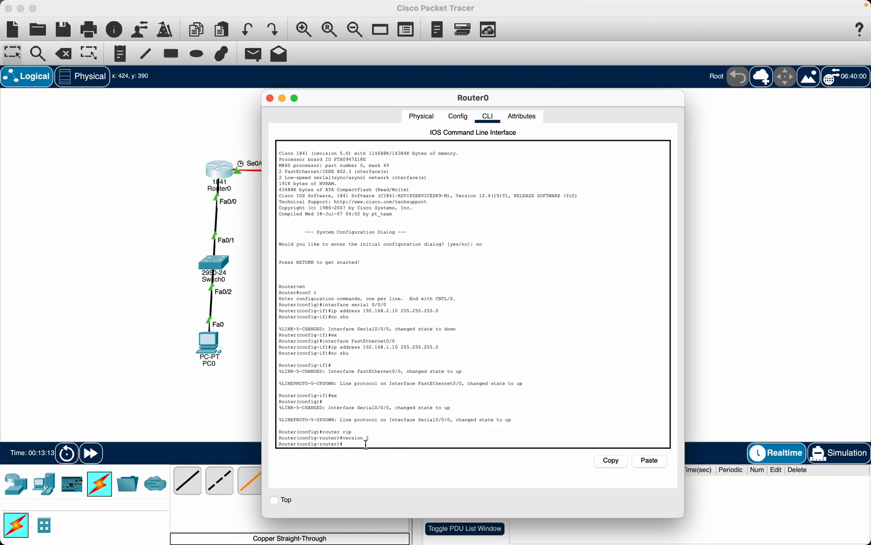
right_click(366, 444)
left_click(382, 458)
key("Return")
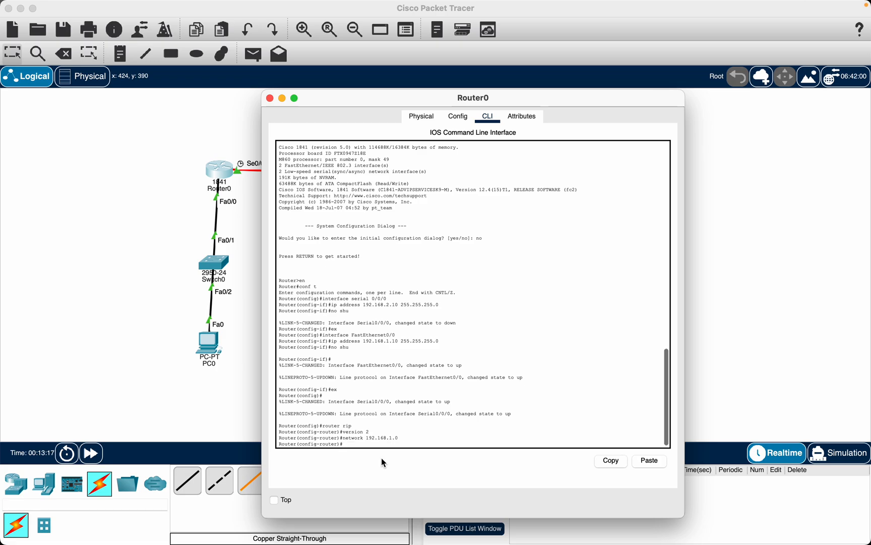
Copy "network 192.168.2.0" from Router 0's RIP section in Word and run it in Router0's CLI in Packet Tracer
key("ctrl+Right")
left_click_drag(341, 305, 424, 305)
key("super+c")
key("ctrl+Left")
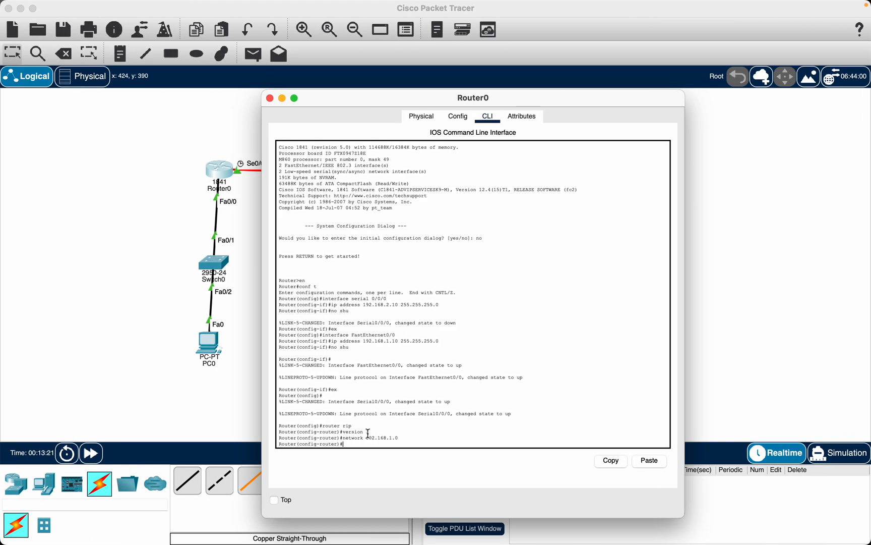
key("super+v")
key("Return")
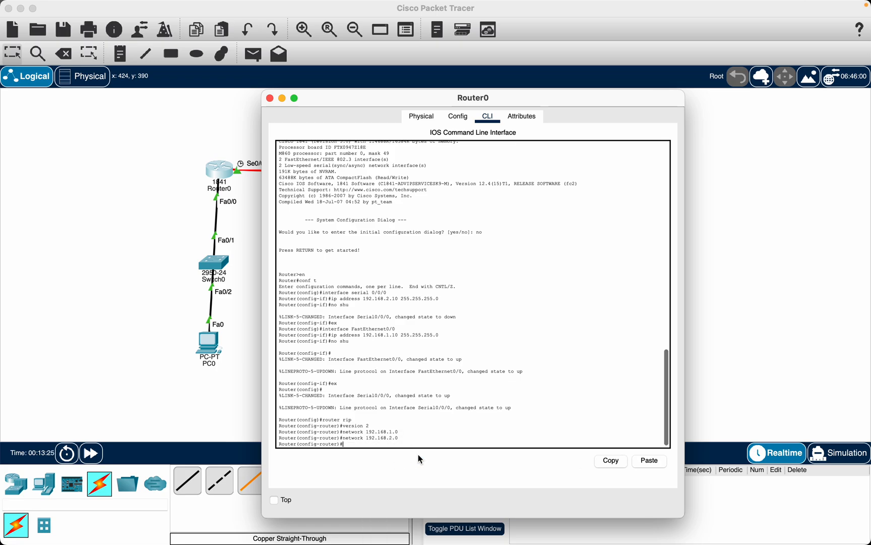
Close Router0's window in Packet Tracer and start RIP in Router1's CLI with router rip and version 2
key("ctrl+Right")
scroll(418, 459, "down", 1)
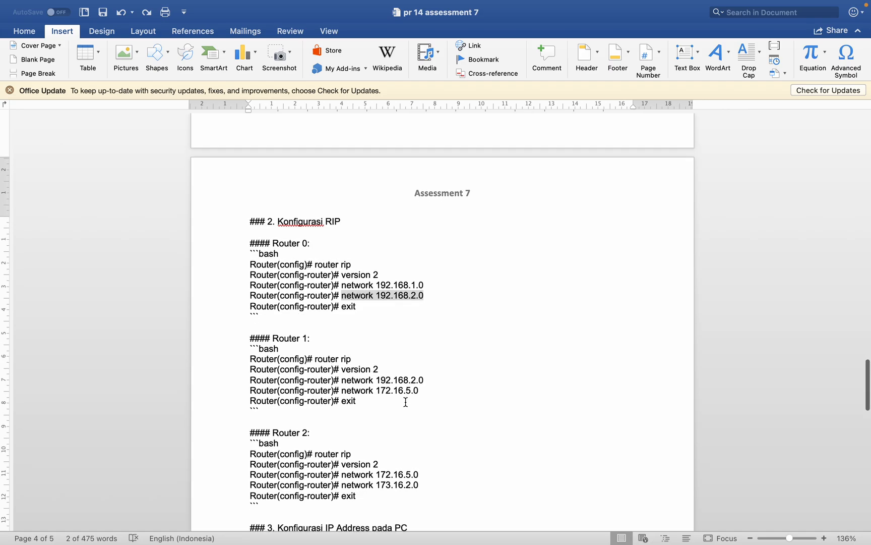
key("ctrl+Left")
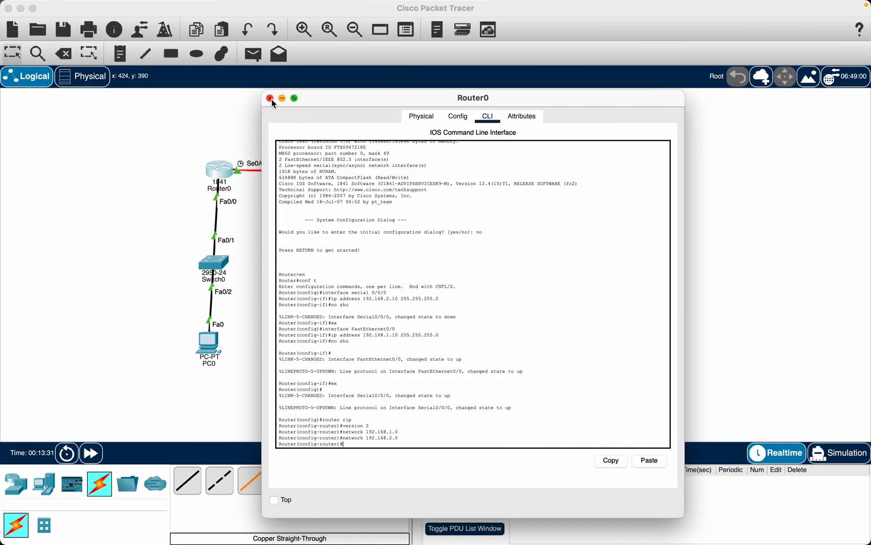
left_click(272, 101)
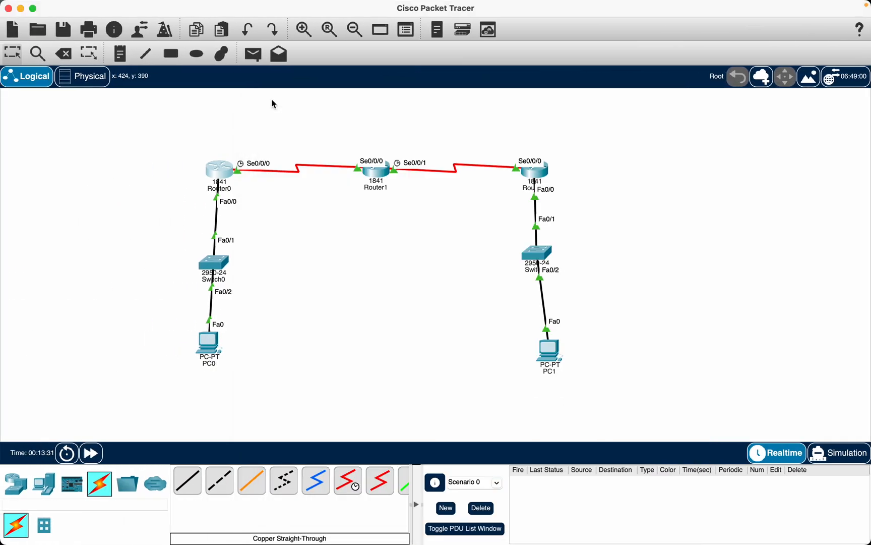
left_click(378, 173)
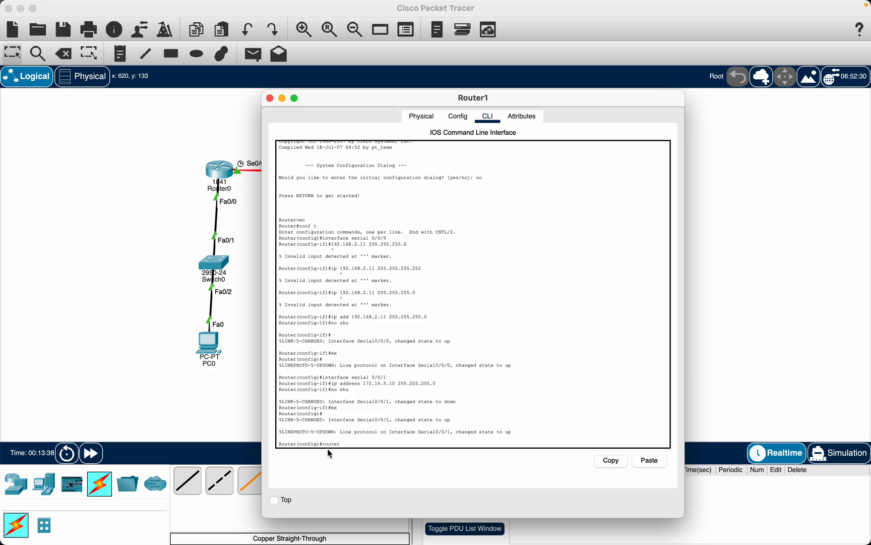
key("Return")
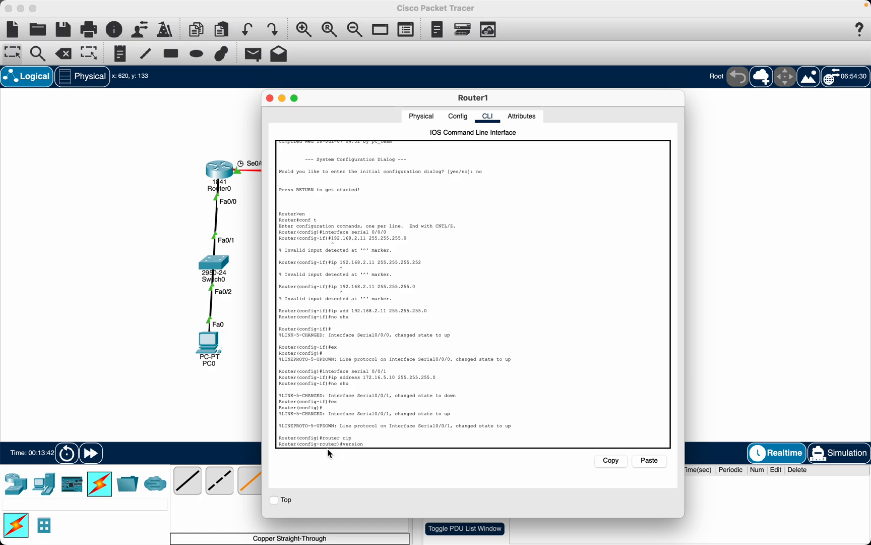
key("Return")
Copy "network 192.168.2.0" from Router 1's RIP section in Word and run it in Router1's CLI in Packet Tracer
key("ctrl+Right")
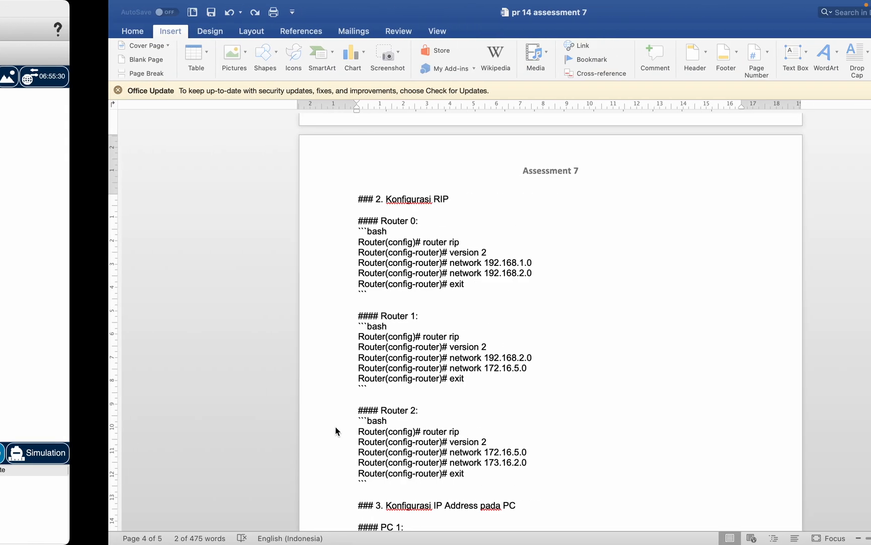
left_click_drag(341, 359, 425, 360)
key("super+c")
key("ctrl+Left")
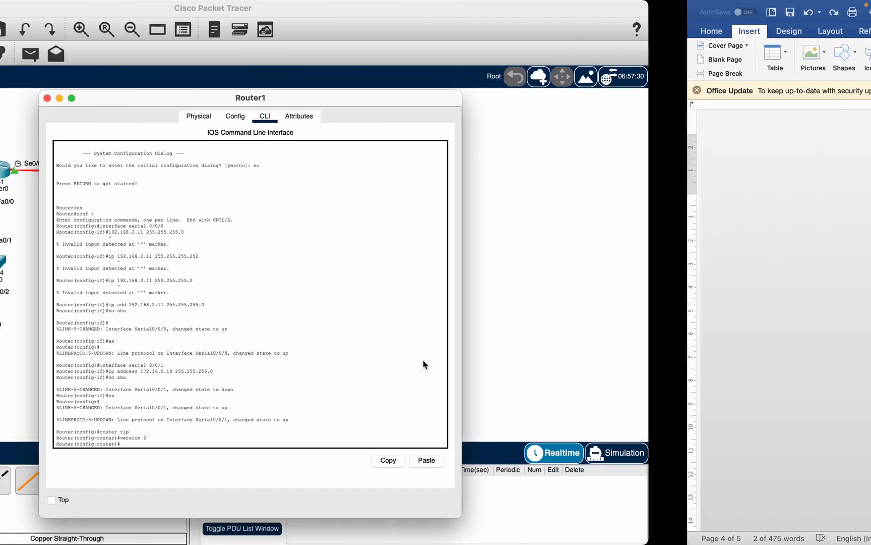
right_click(354, 445)
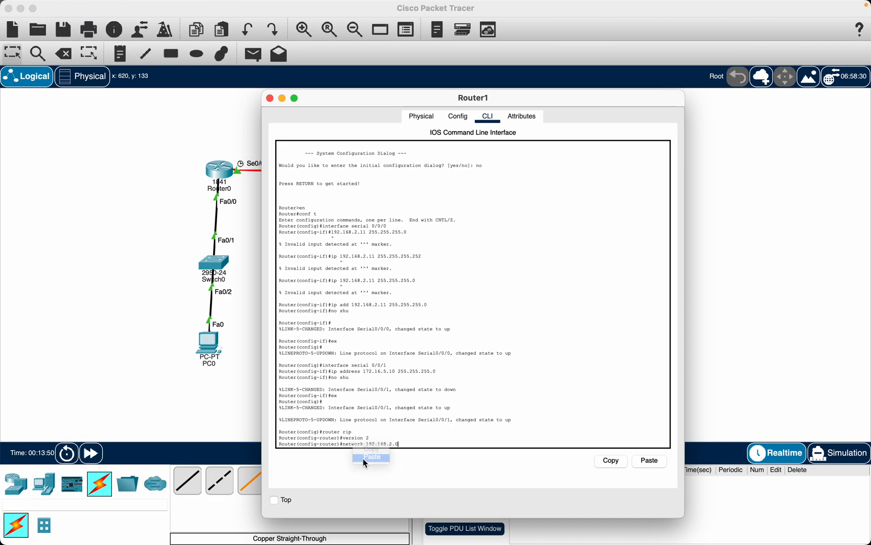
left_click(362, 456)
Copy "network 172.16.5.0" from Router 1's RIP section in Word, run it on Router1 in Packet Tracer, and leave RIP configuration with ex
key("ctrl+Right")
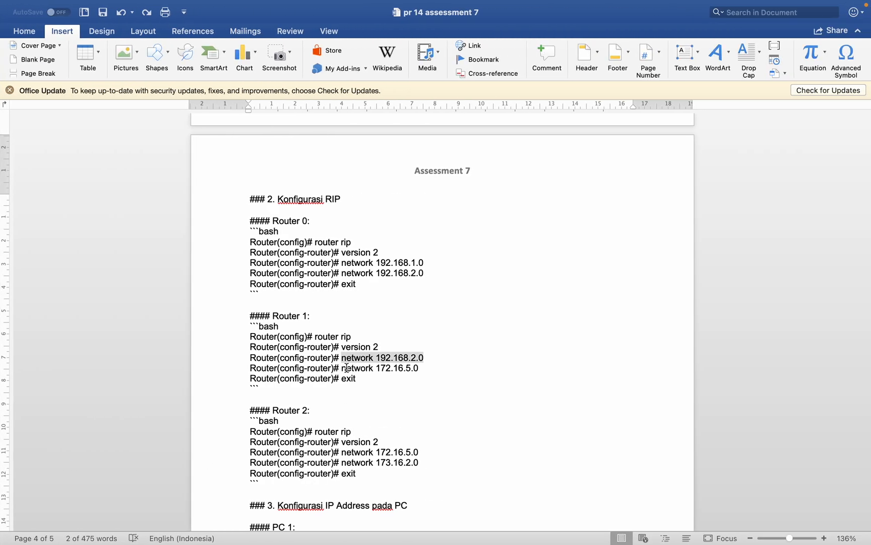
left_click_drag(341, 368, 416, 373)
key("super+c")
key("ctrl+Left")
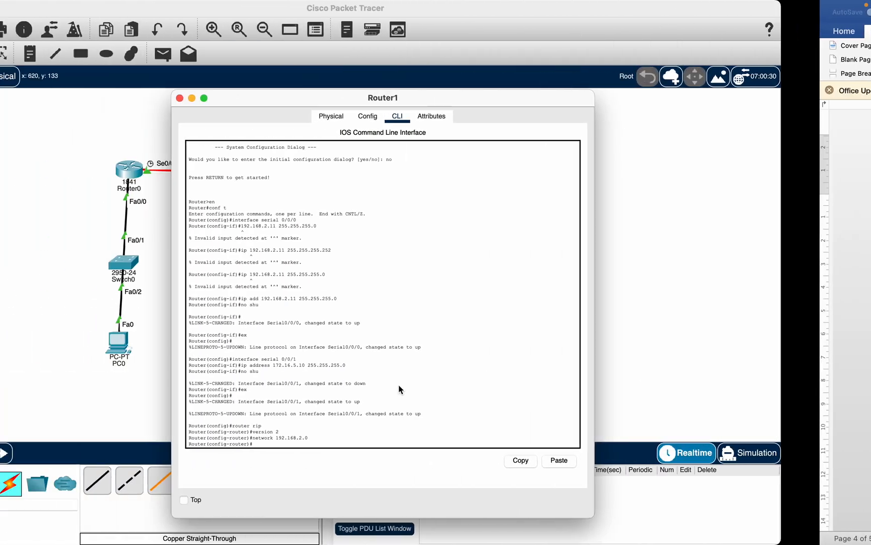
right_click(367, 444)
left_click(377, 455)
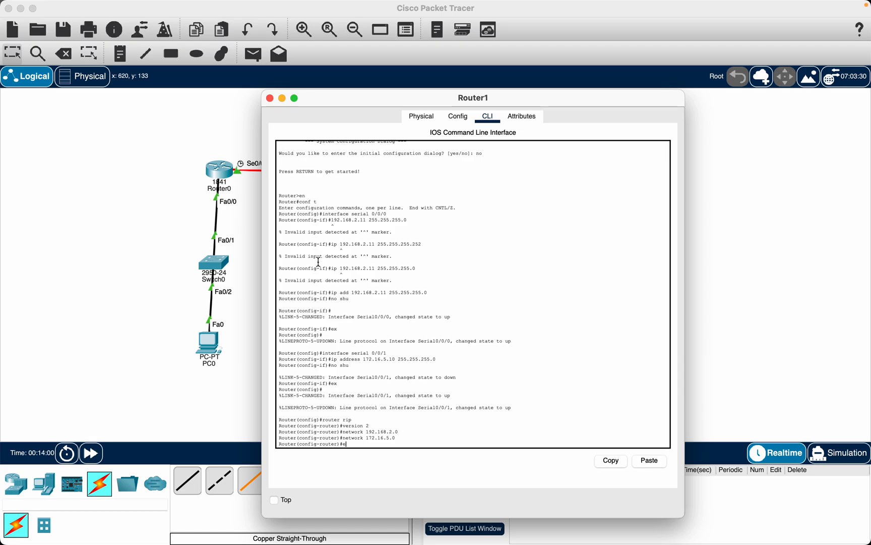
type("ex")
key("Return")
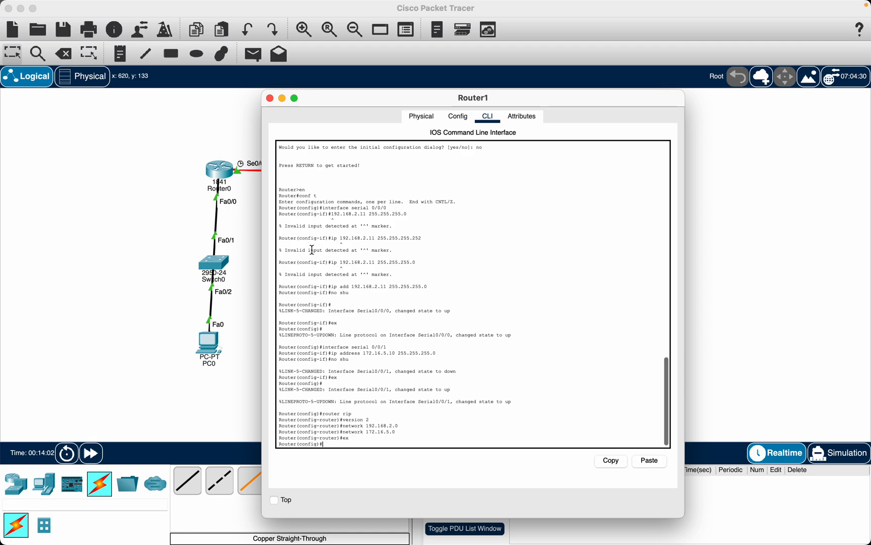
Close Router1's window and start RIP in Router2's CLI with router rip and version 2
left_click(270, 98)
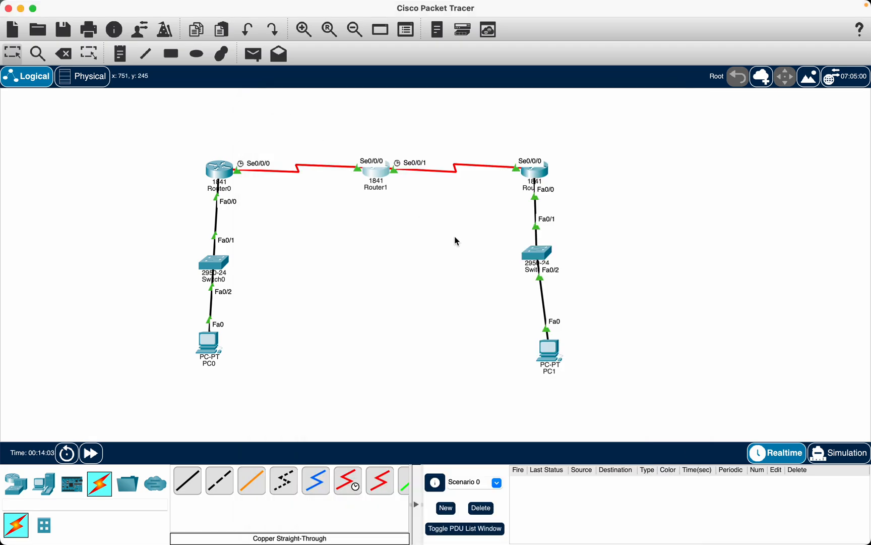
left_click(541, 182)
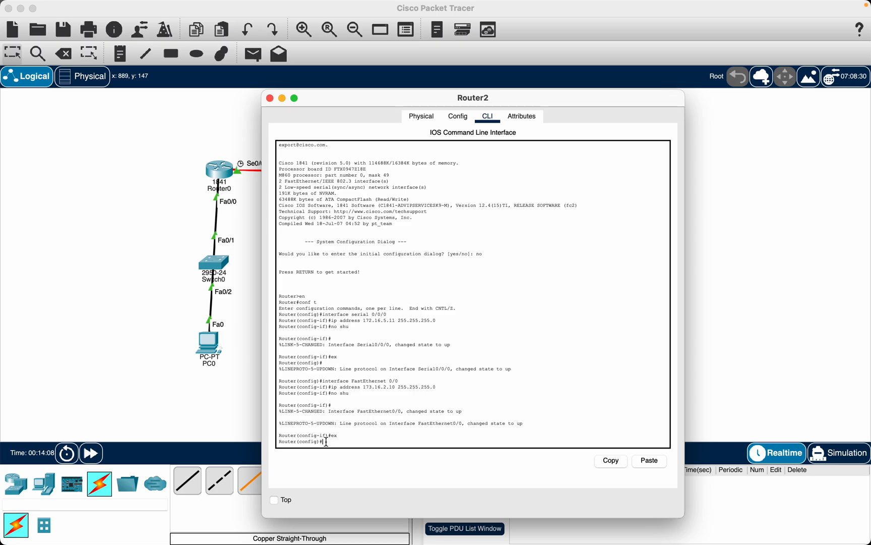
type("router rip")
key("Return")
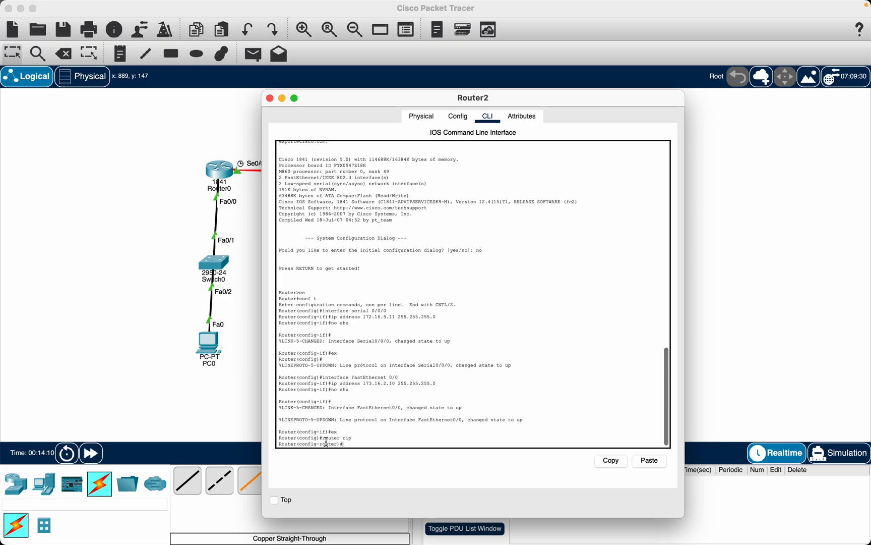
type("ve")
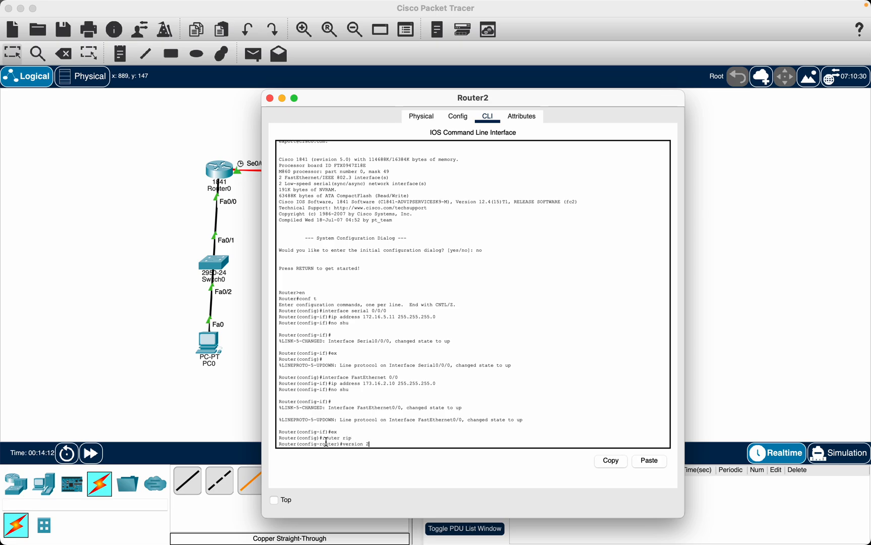
type("rsion 2")
key("Return")
Copy "network 172.16.5.0" from Router 2's RIP section in Word and run it in Router2's CLI in Packet Tracer
key("ctrl+Right")
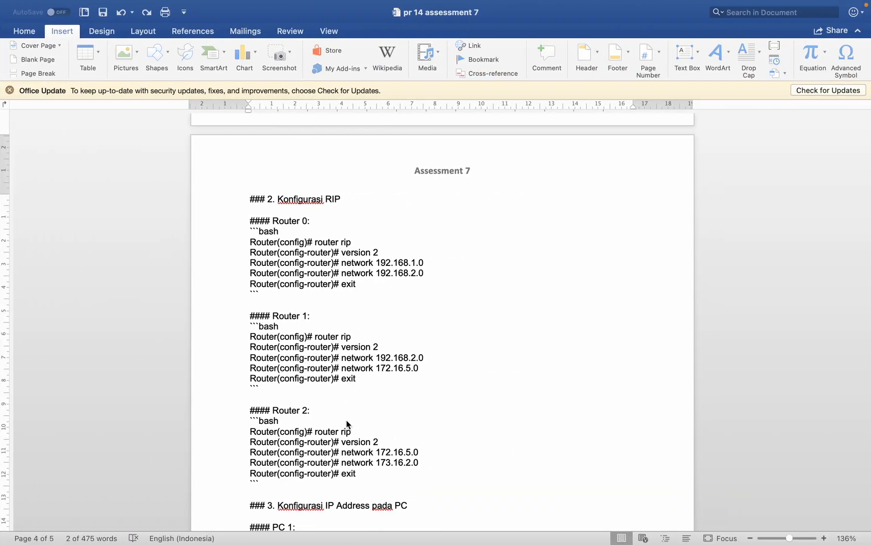
scroll(346, 423, "down", 1)
left_click_drag(342, 446, 422, 447)
key("ctrl+Left")
right_click(376, 447)
left_click(392, 457)
key("Return")
Copy "network 173.16.2.0" from Router 2's RIP section in Word, run it in Router2's CLI in Packet Tracer, and close Router2's window
key("ctrl+Right")
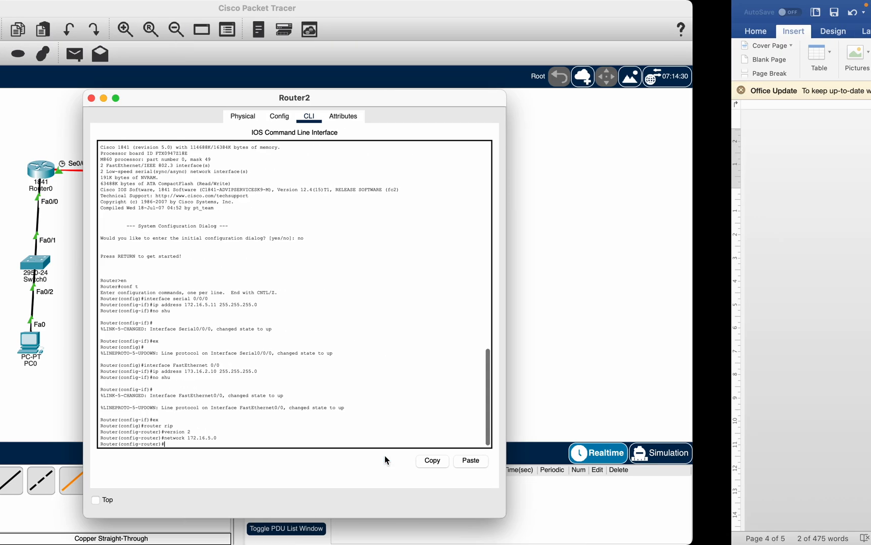
left_click_drag(342, 456, 424, 460)
key("super+c")
key("ctrl+Left")
right_click(381, 445)
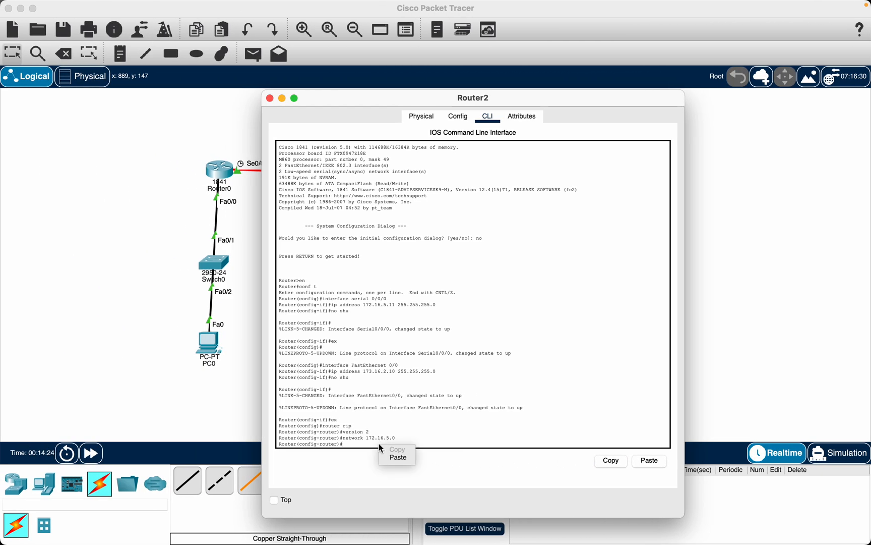
left_click(397, 458)
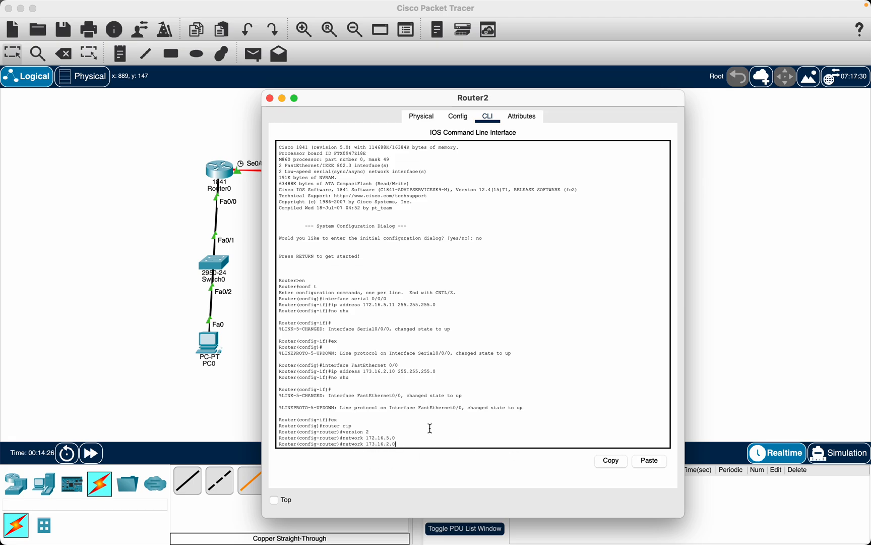
key("Return")
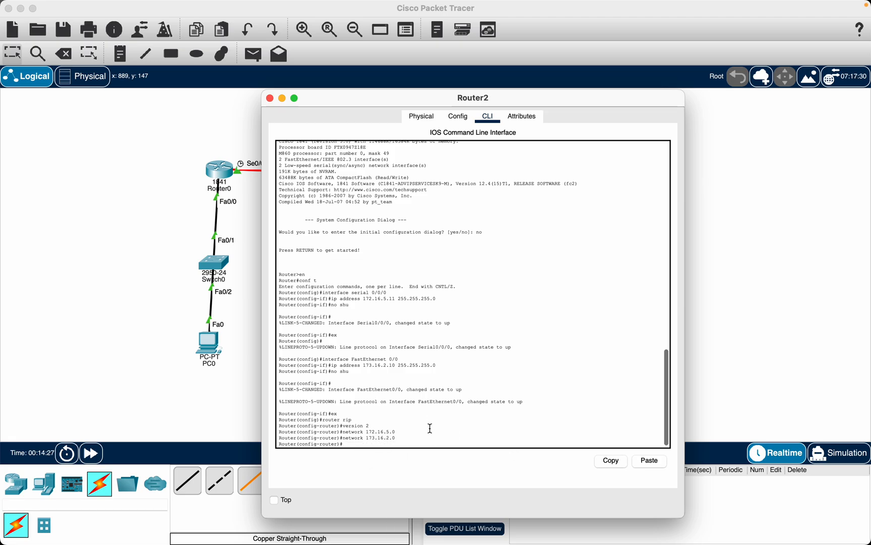
left_click(270, 98)
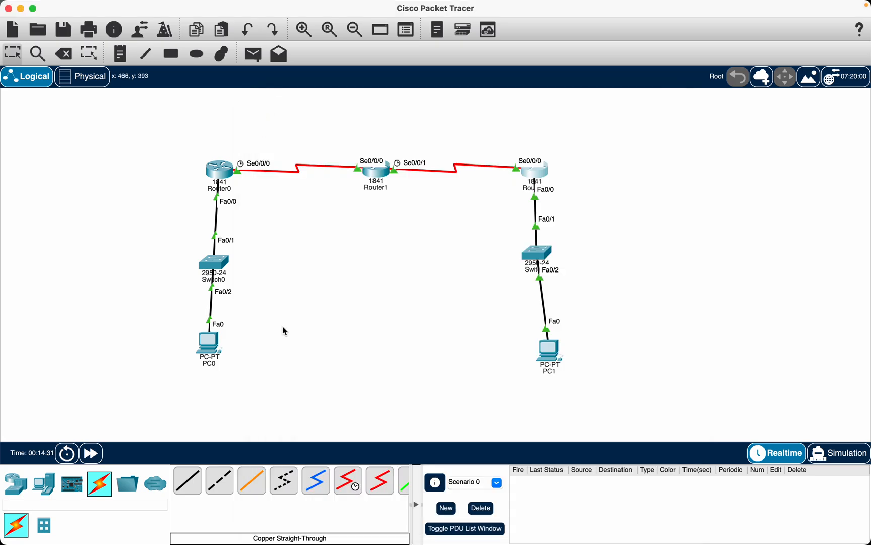
Open PC0's IP configuration and set its IPv4 address to 192.168.1.11, copied from the PC 1 section in Word
left_click(209, 350)
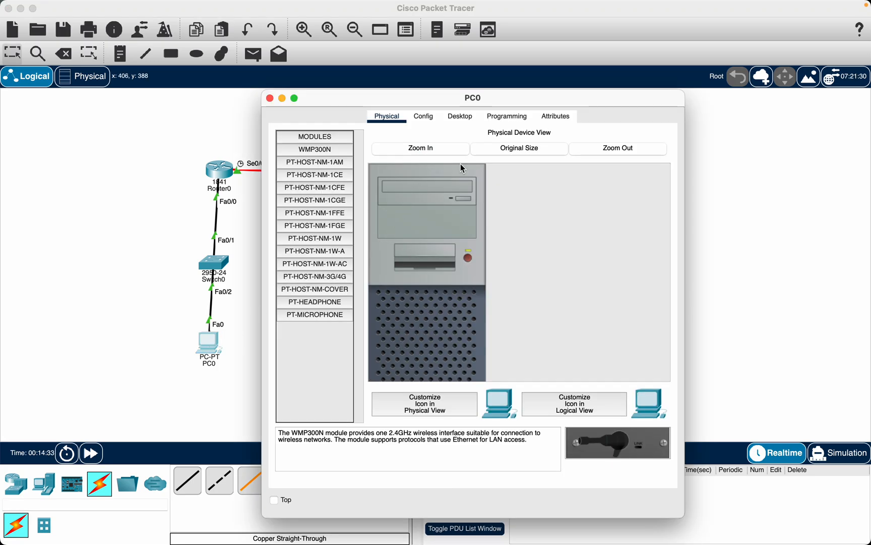
left_click(462, 120)
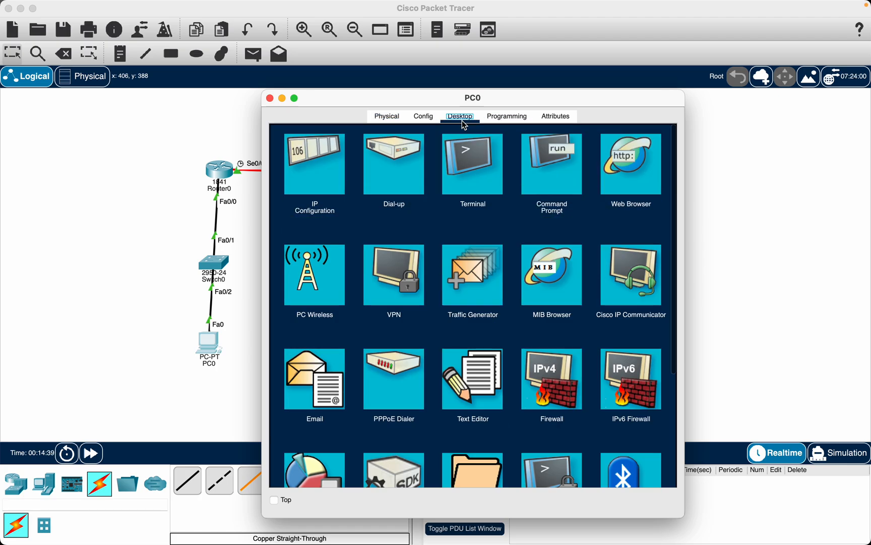
left_click(312, 180)
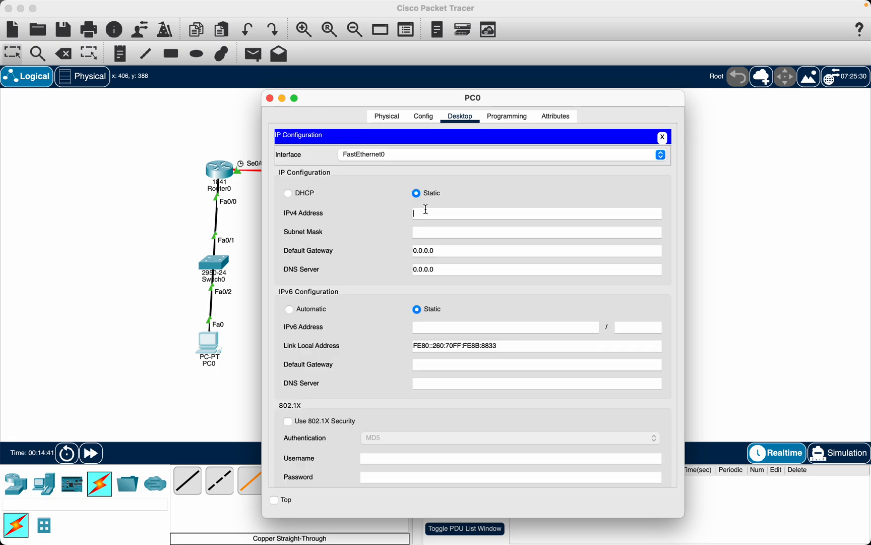
key("ctrl+Right")
scroll(479, 324, "down", 4)
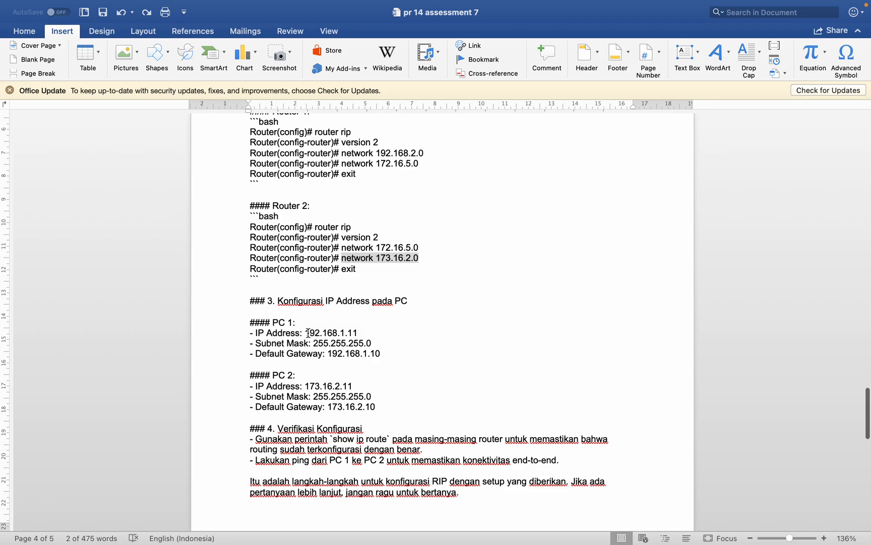
left_click_drag(305, 333, 357, 335)
key("super+c")
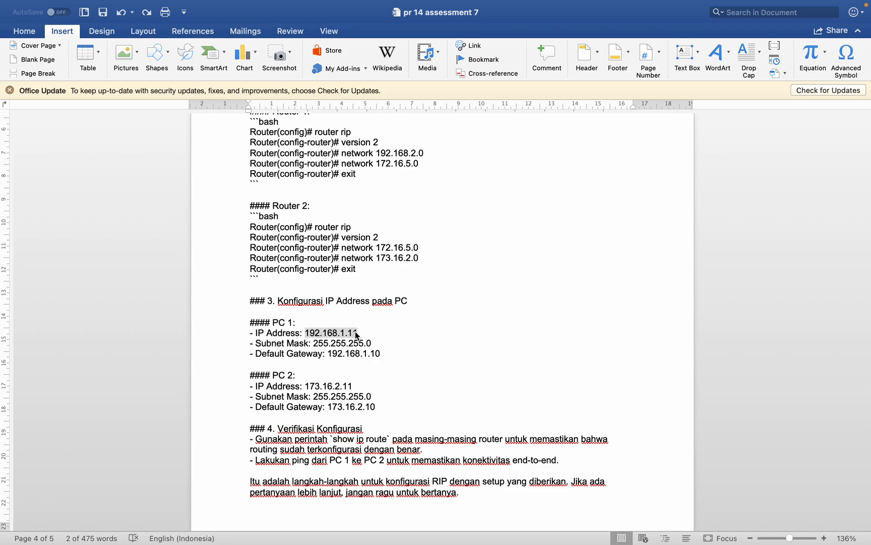
key("ctrl+Left")
left_click(438, 217)
key("super+v")
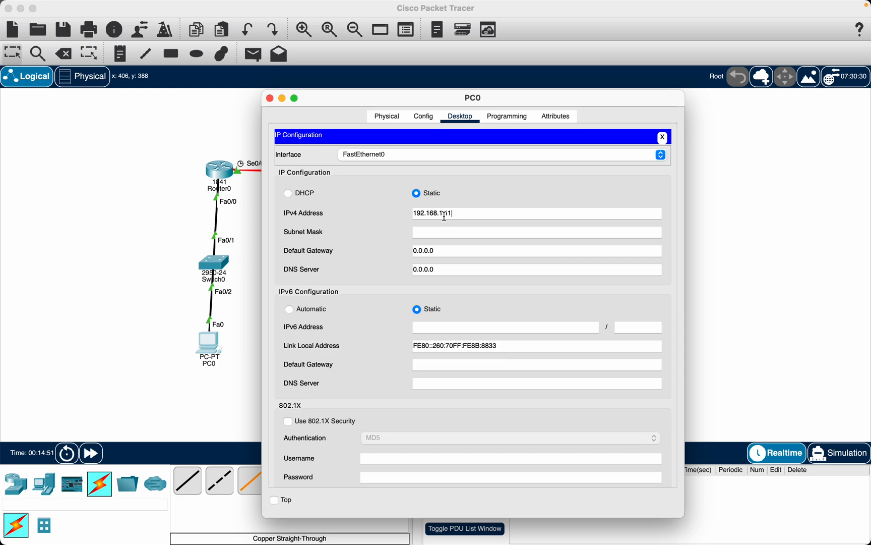
Give PC0 subnet mask 255.255.255.0 and default gateway 192.168.1.10, copying the gateway from Word, and close PC0's window in Packet Tracer
left_click(458, 231)
key("ctrl+Right")
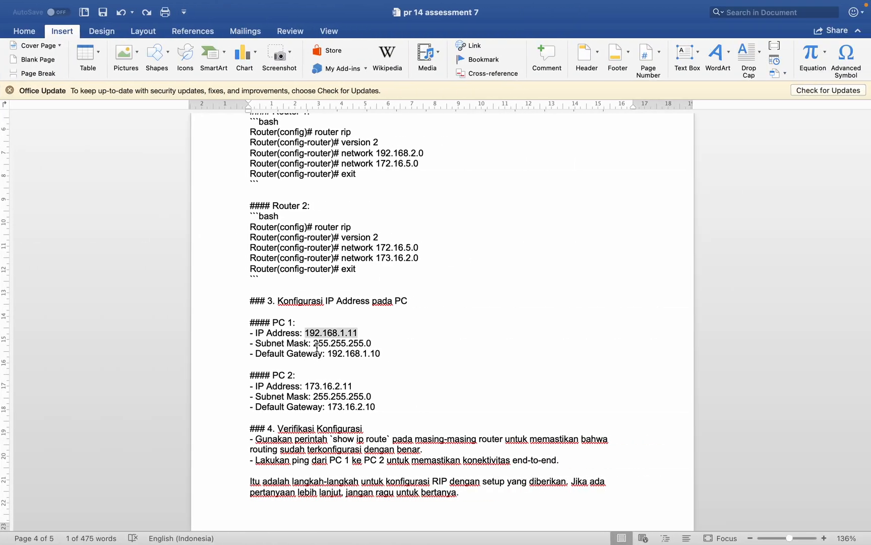
left_click_drag(328, 353, 380, 354)
key("super+c")
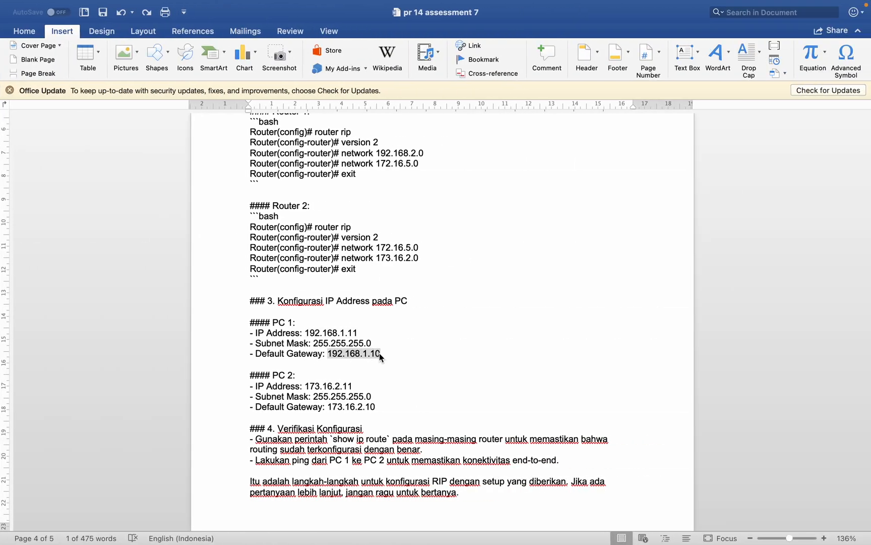
key("ctrl+Left")
triple_click(428, 248)
key("super+v")
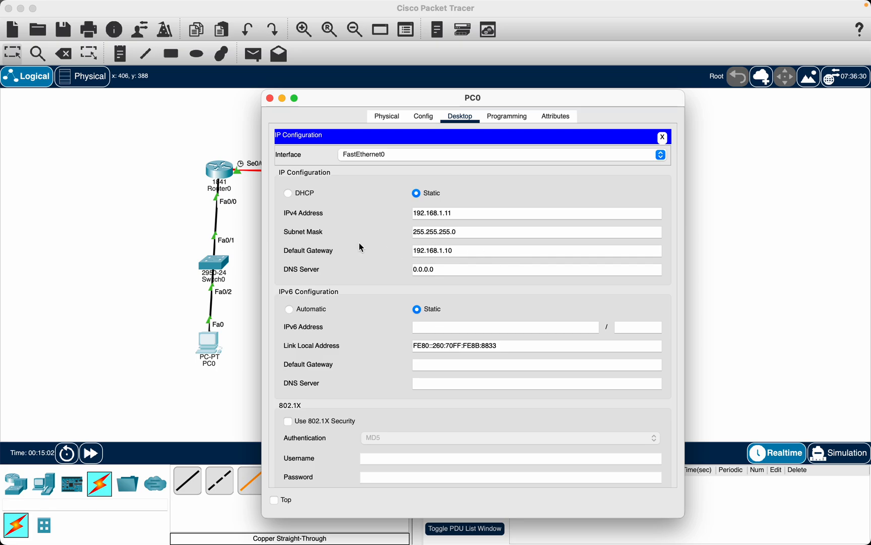
left_click(270, 98)
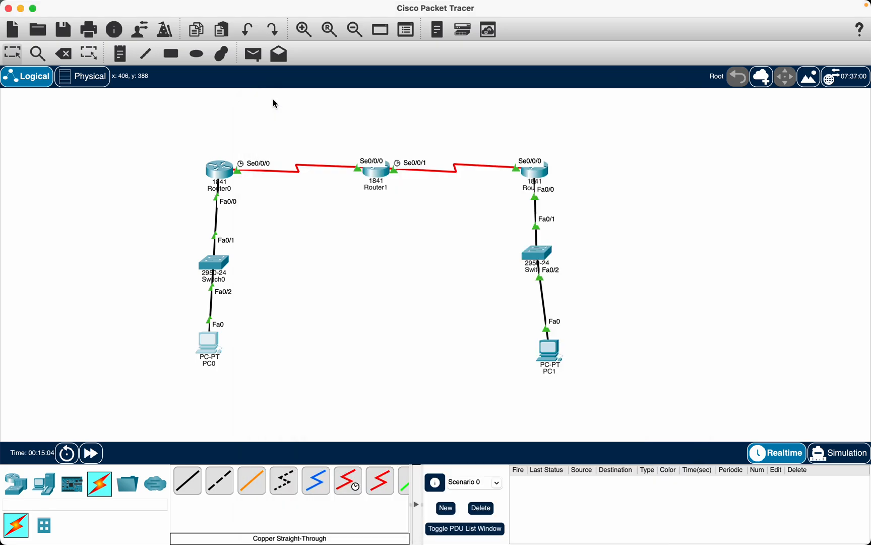
Open PC1's IP configuration and set its IPv4 address to 173.16.2.11, copied from the PC 2 section in Word
left_click(555, 358)
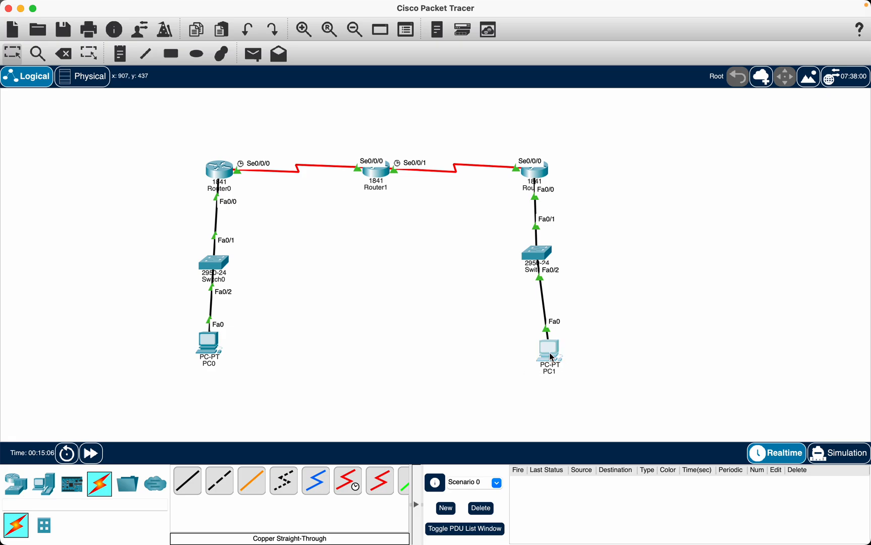
left_click(478, 121)
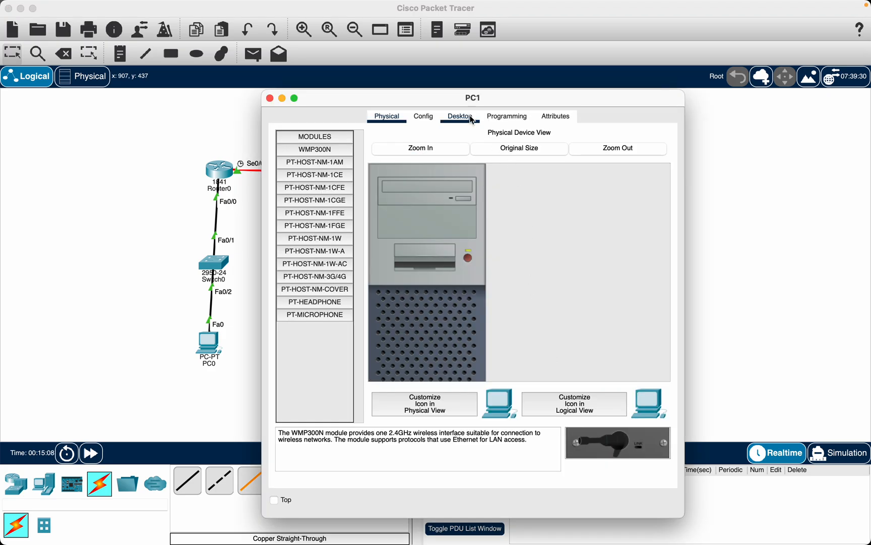
left_click(334, 165)
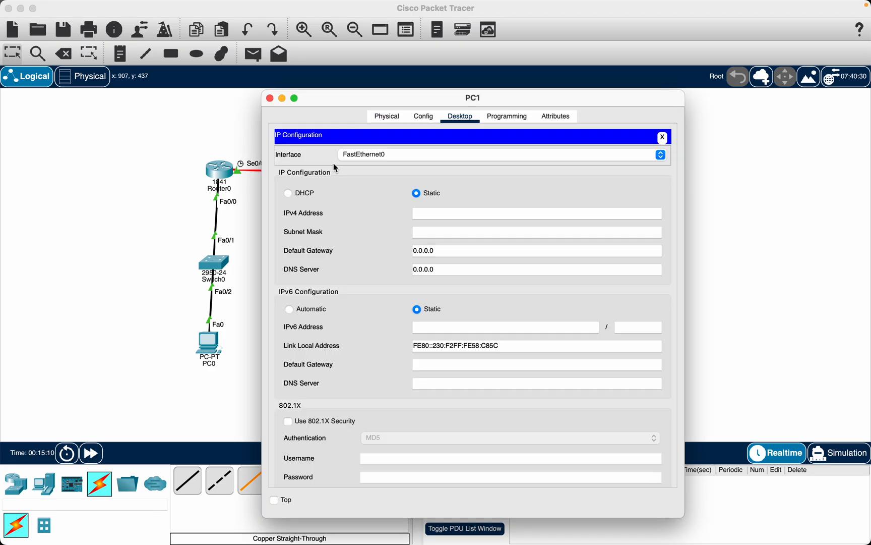
key("super+Tab")
scroll(375, 250, "down", 1)
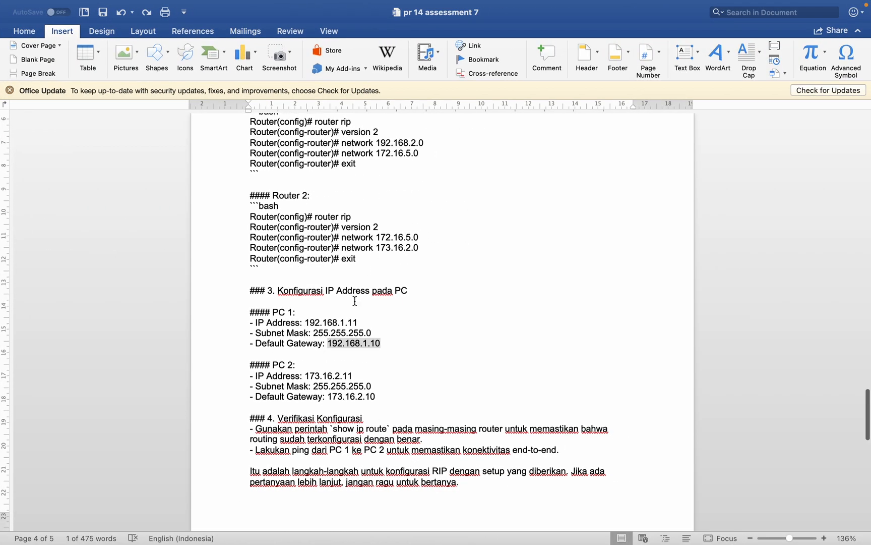
left_click_drag(306, 377, 353, 376)
key("ctrl+c")
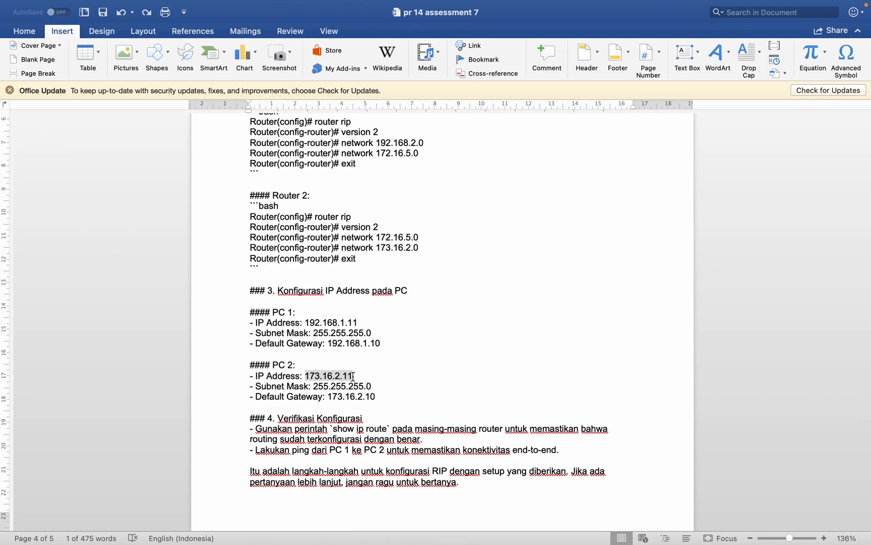
key("super+Tab")
left_click(431, 214)
key("ctrl+v")
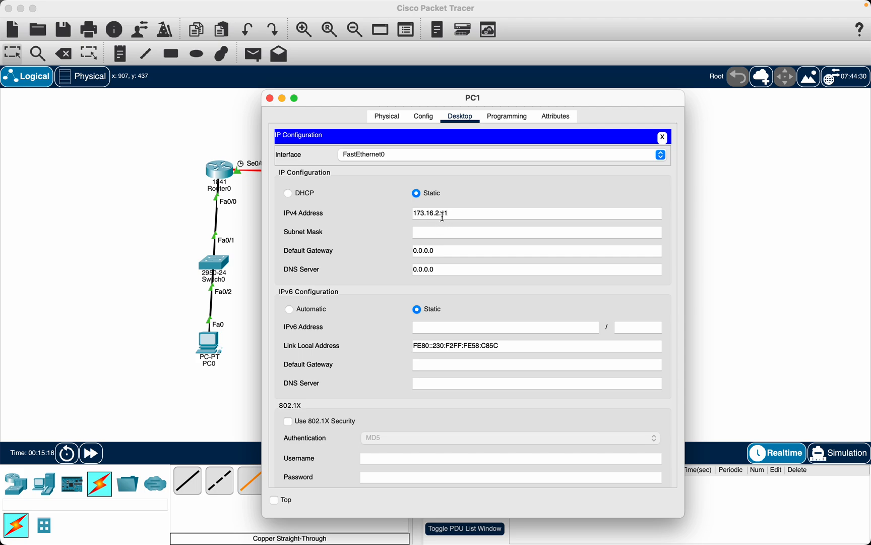
Set PC1's subnet mask to 255.255.255.0
left_click(454, 231)
key("BackSpace")
key("BackSpace")
key("BackSpace")
type("255.0")
Copy the PC 2 default gateway 173.16.2.10 from Word into PC1's IP configuration in Packet Tracer and close PC1's window
key("ctrl+Right")
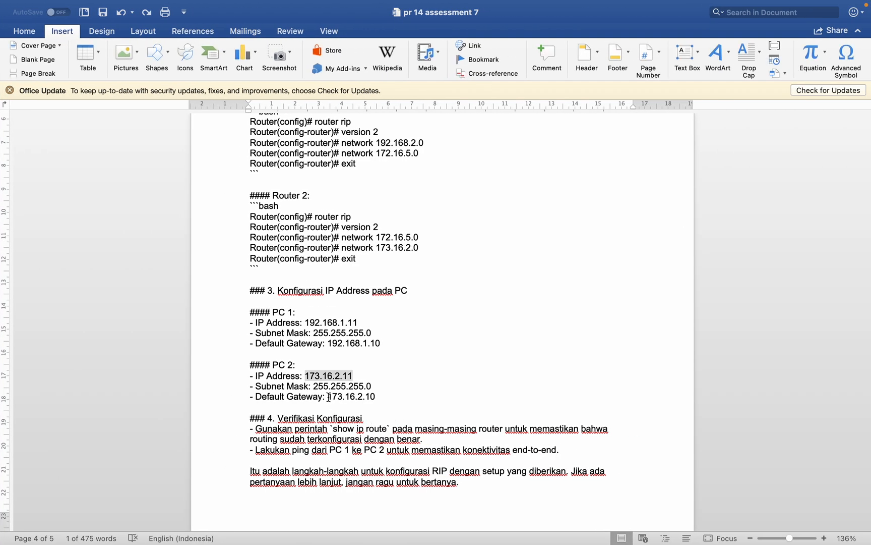
left_click_drag(329, 397, 372, 396)
key("super+c")
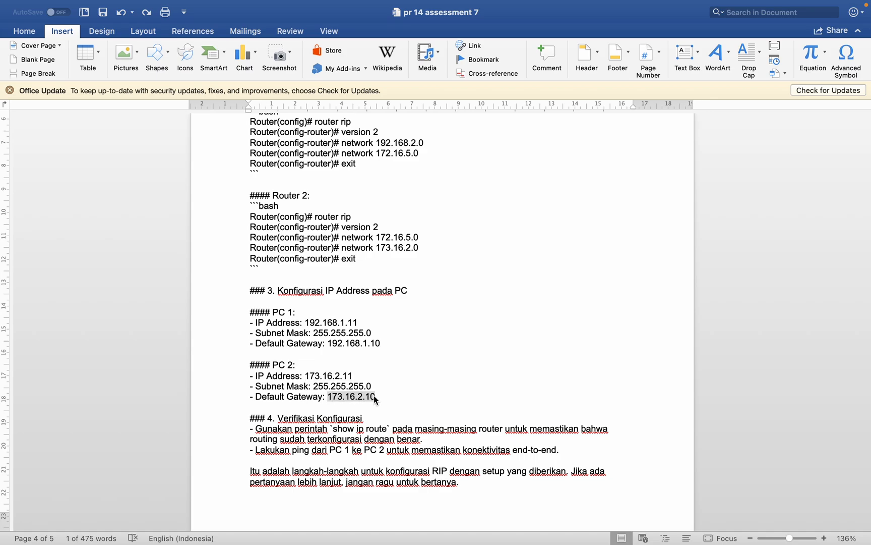
key("ctrl+Left")
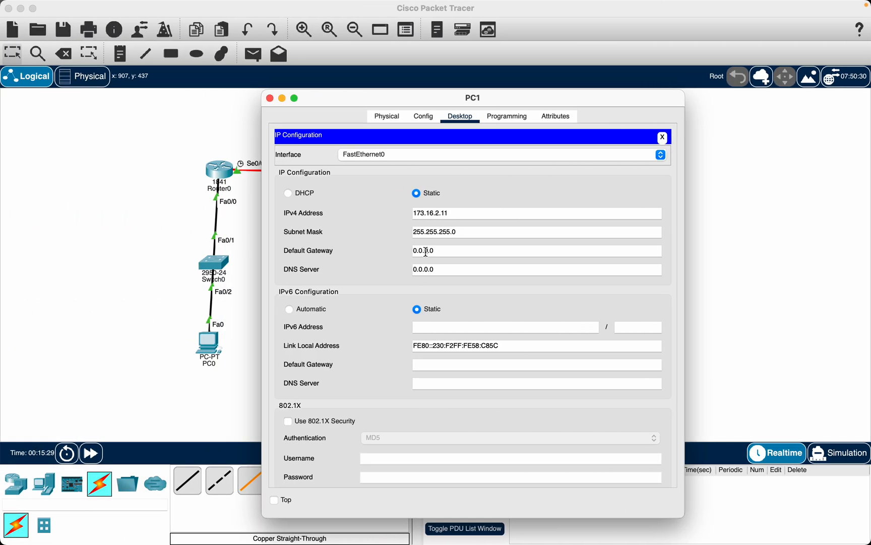
triple_click(426, 252)
key("super+v")
left_click(270, 98)
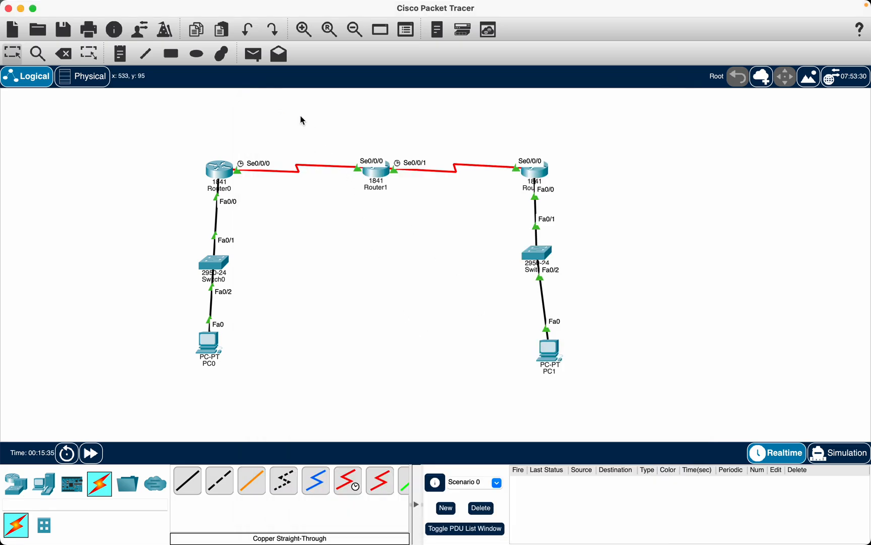
Test connectivity by sending a simple PDU from PC0 to PC1 two times
left_click(260, 61)
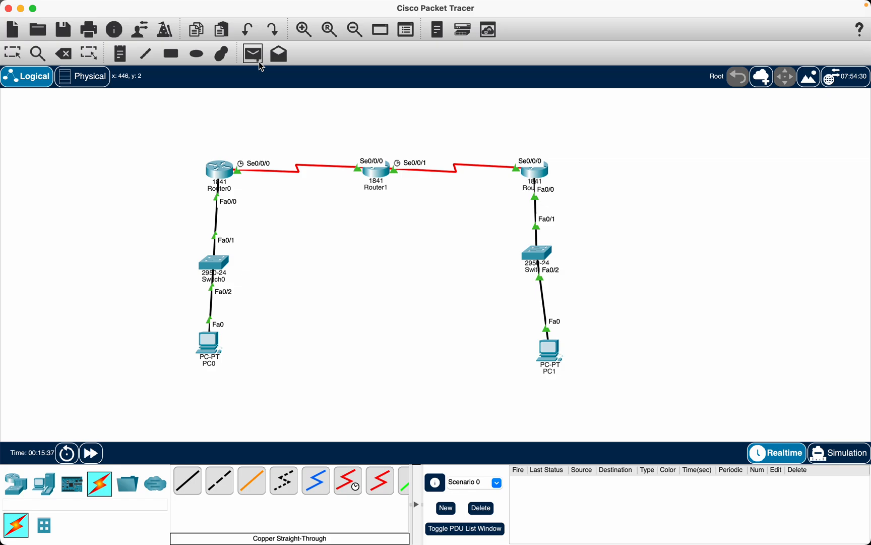
left_click(211, 346)
left_click(551, 357)
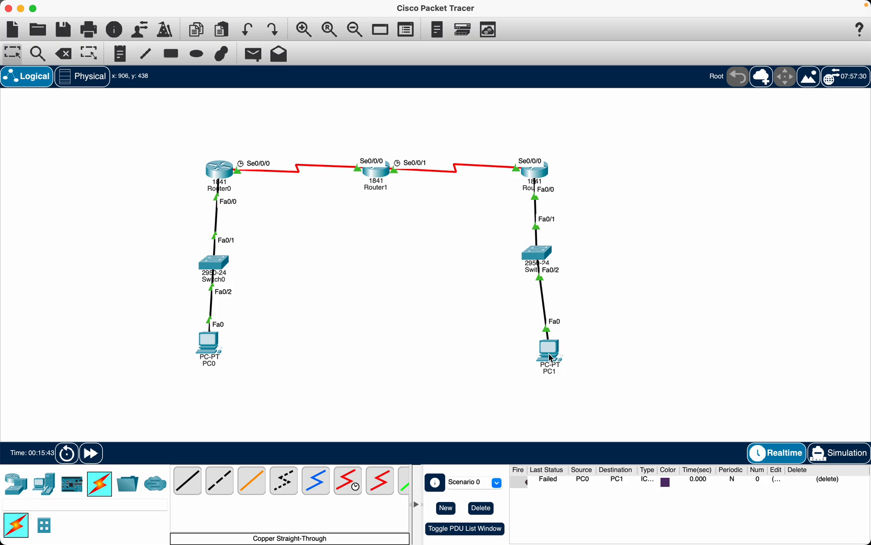
left_click(259, 60)
left_click(213, 347)
left_click(556, 357)
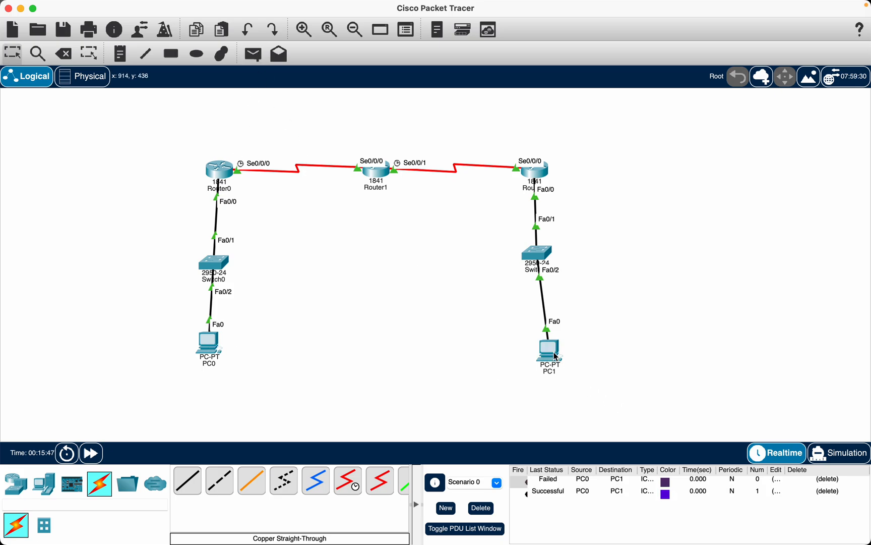
Send a simple PDU in the opposite direction, from PC1 to PC0
left_click(262, 53)
left_click(557, 357)
left_click(211, 349)
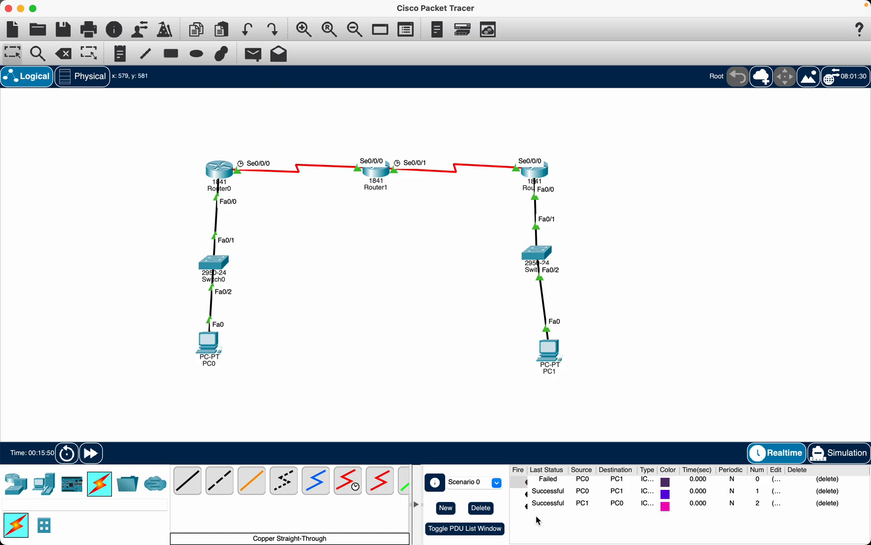